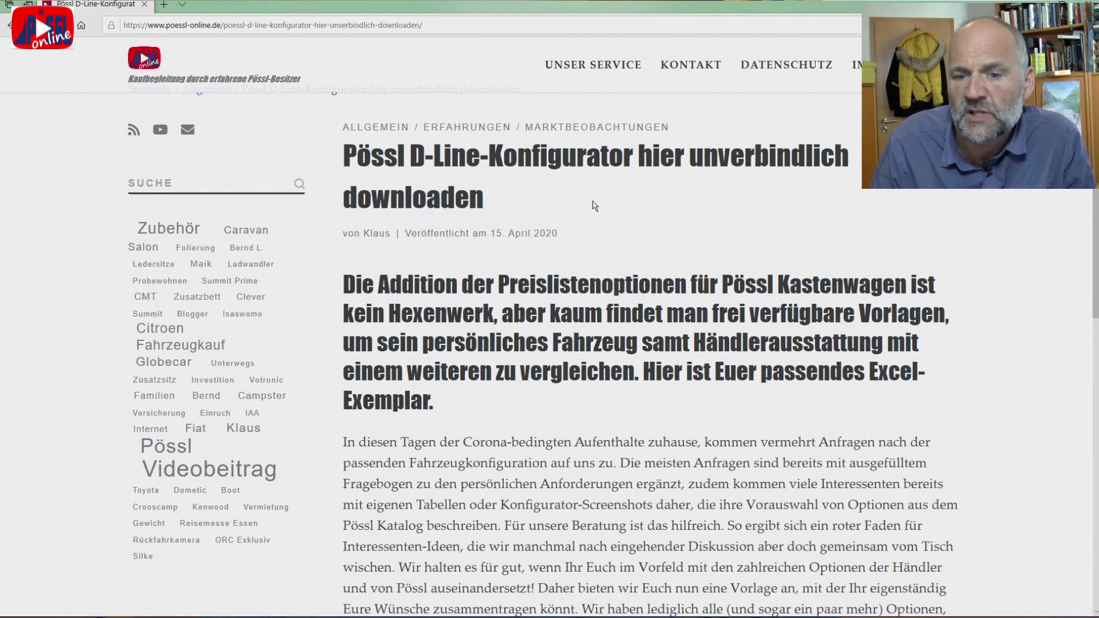
Open the 'Vorlage zur D-Line Pössl/Globecar' download page and start the template download
scroll(595, 206, "down", 3)
scroll(659, 275, "down", 3)
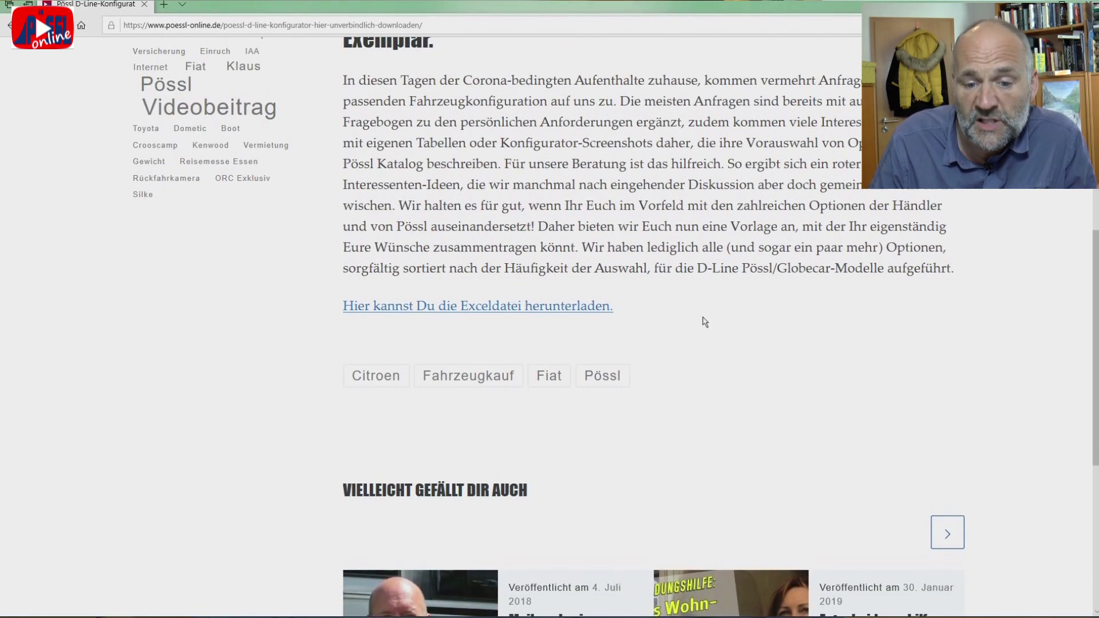
left_click(522, 307)
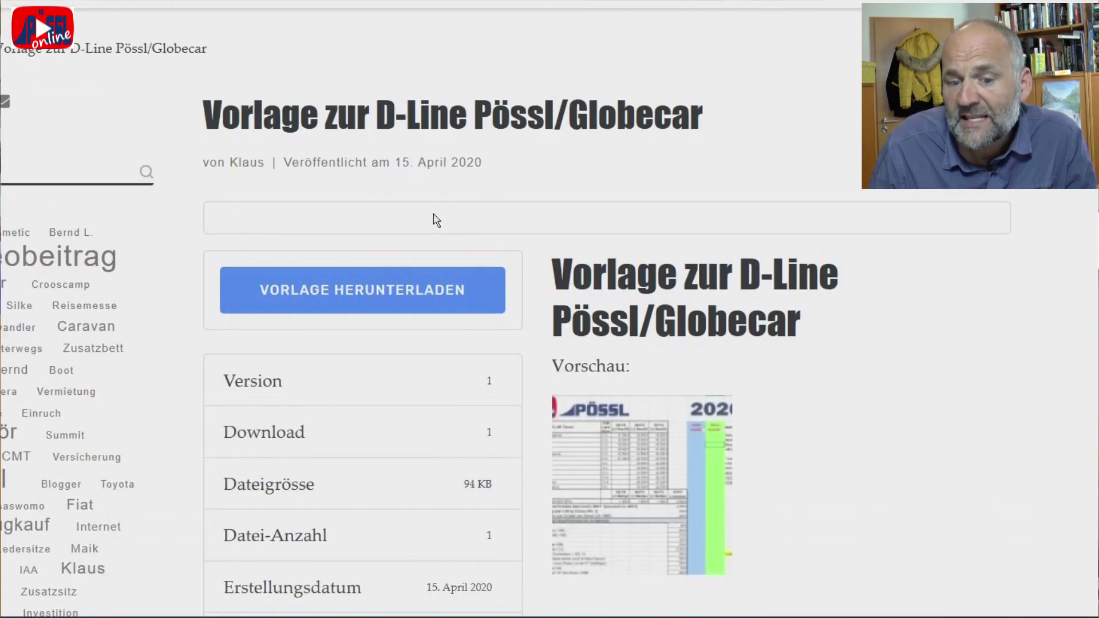
scroll(467, 298, "down", 2)
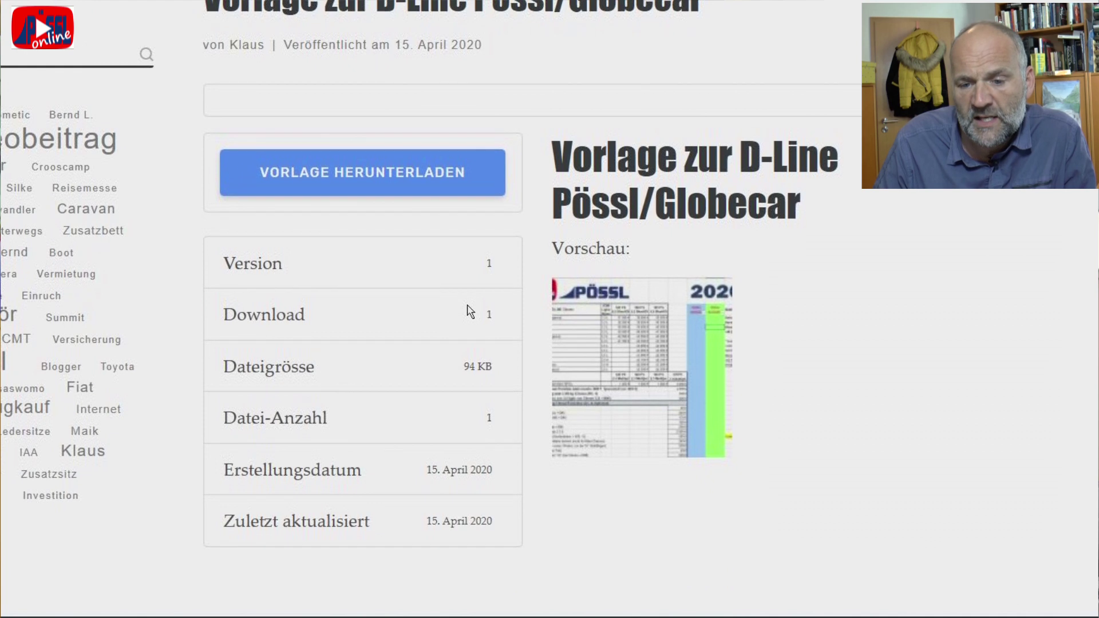
left_click(393, 161)
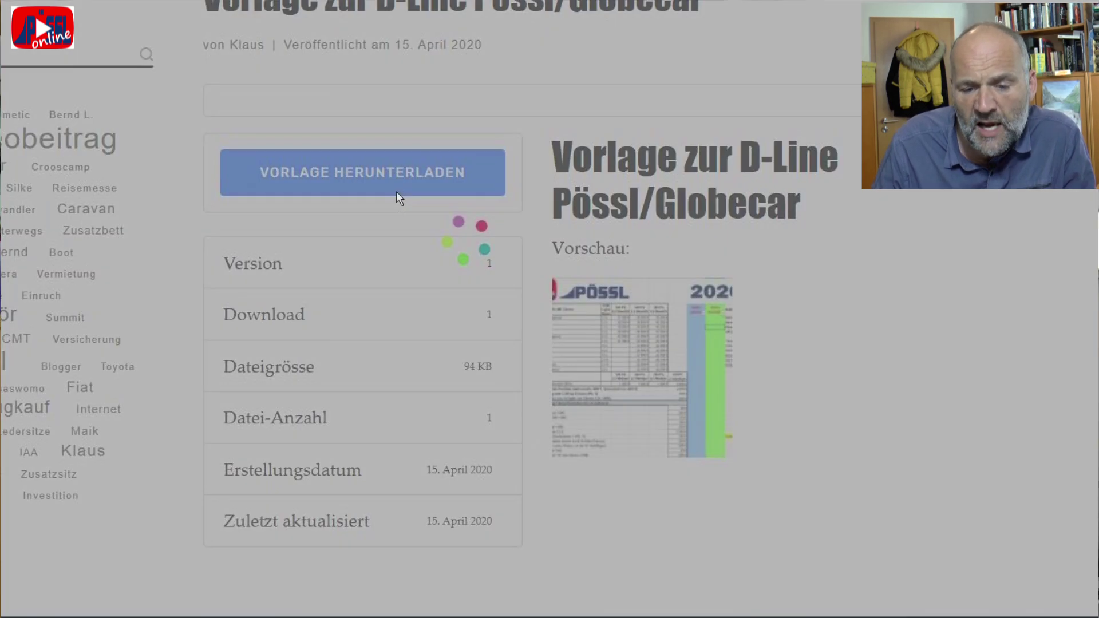
Enter the download password and tick the reCAPTCHA check
left_click_drag(442, 240, 310, 225)
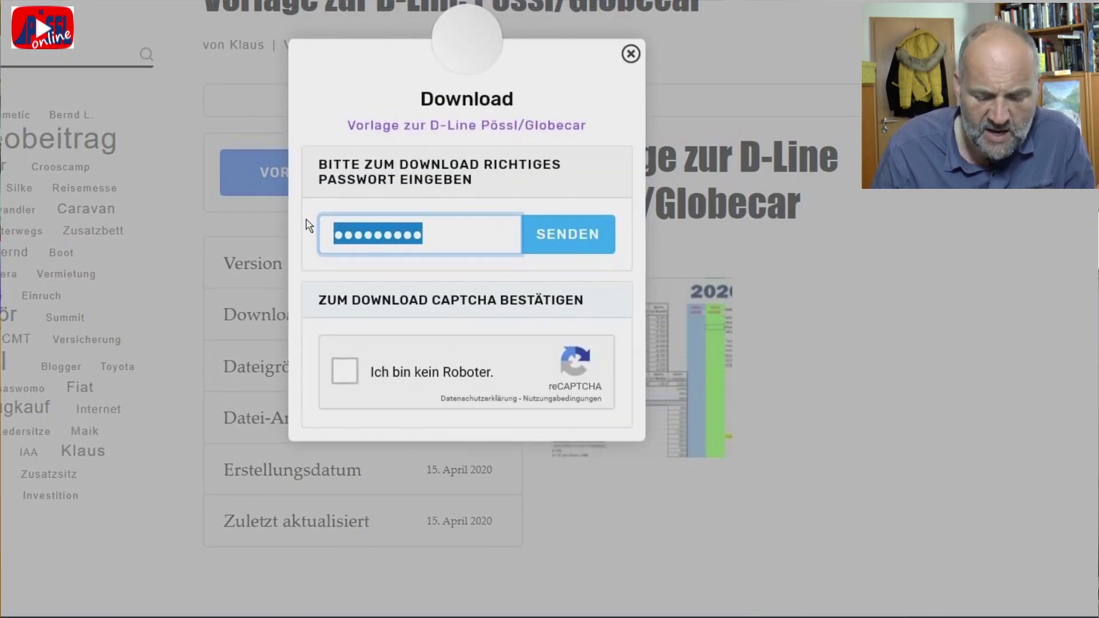
type("aaaaaa")
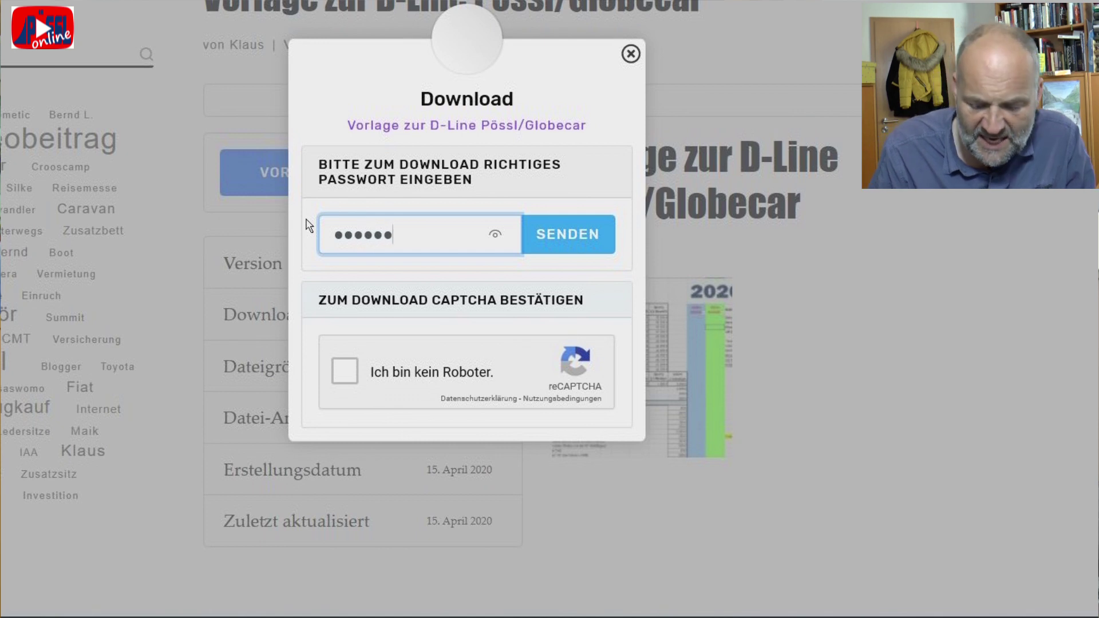
type("a")
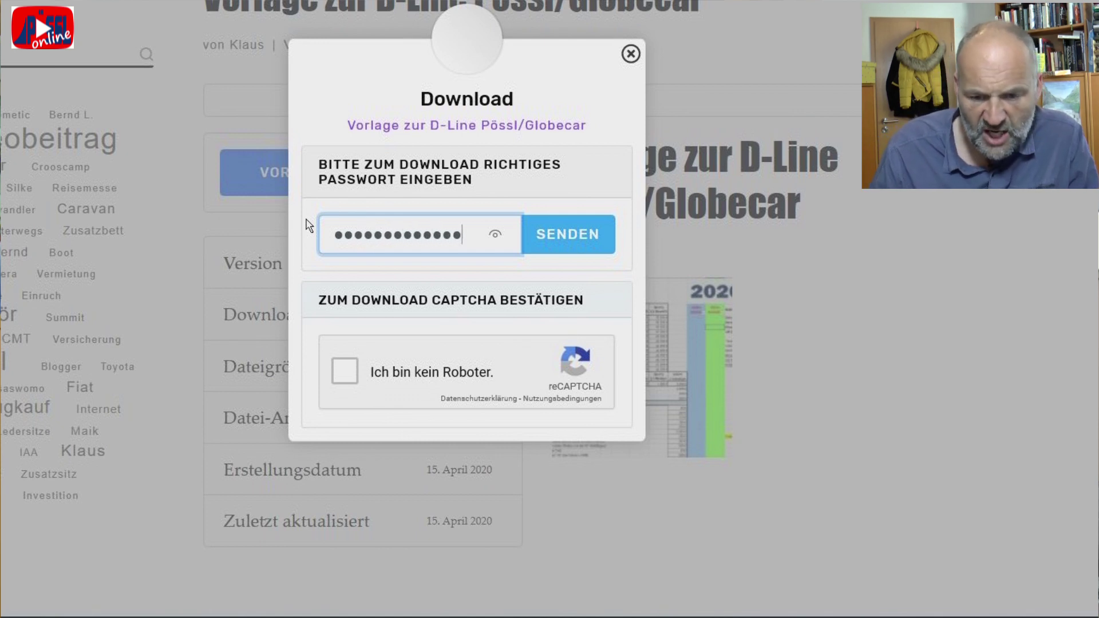
left_click(495, 236)
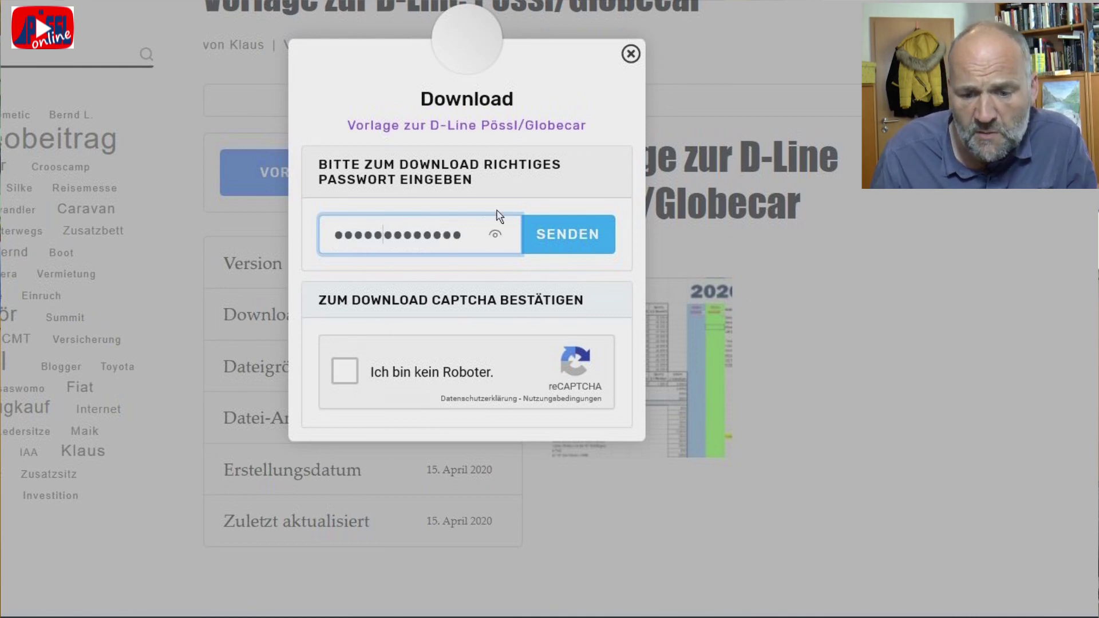
left_click(494, 241)
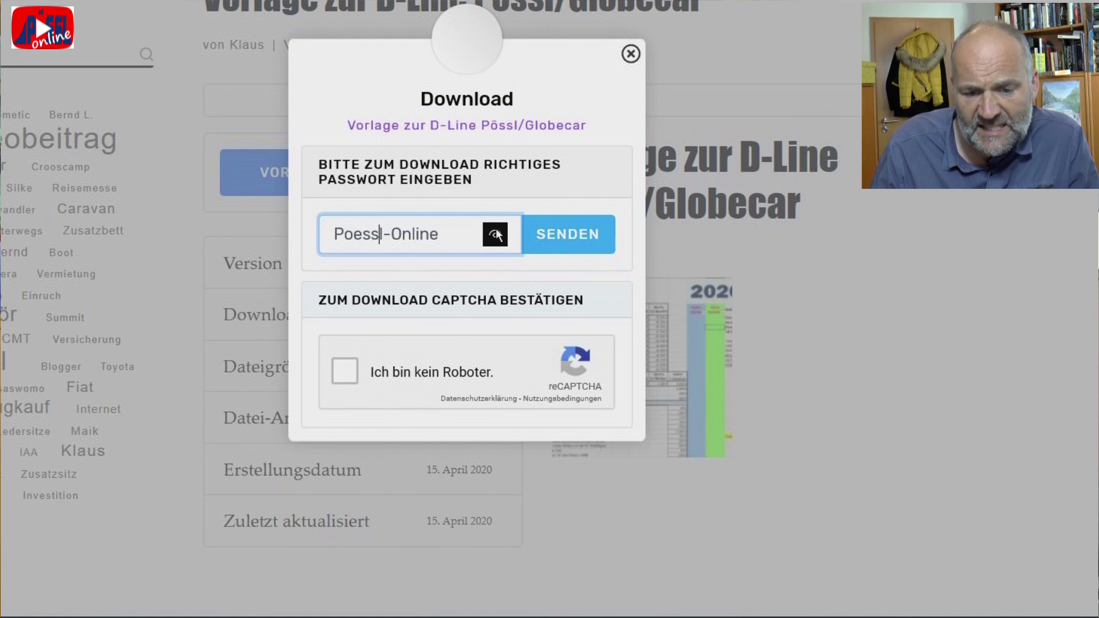
left_click(352, 377)
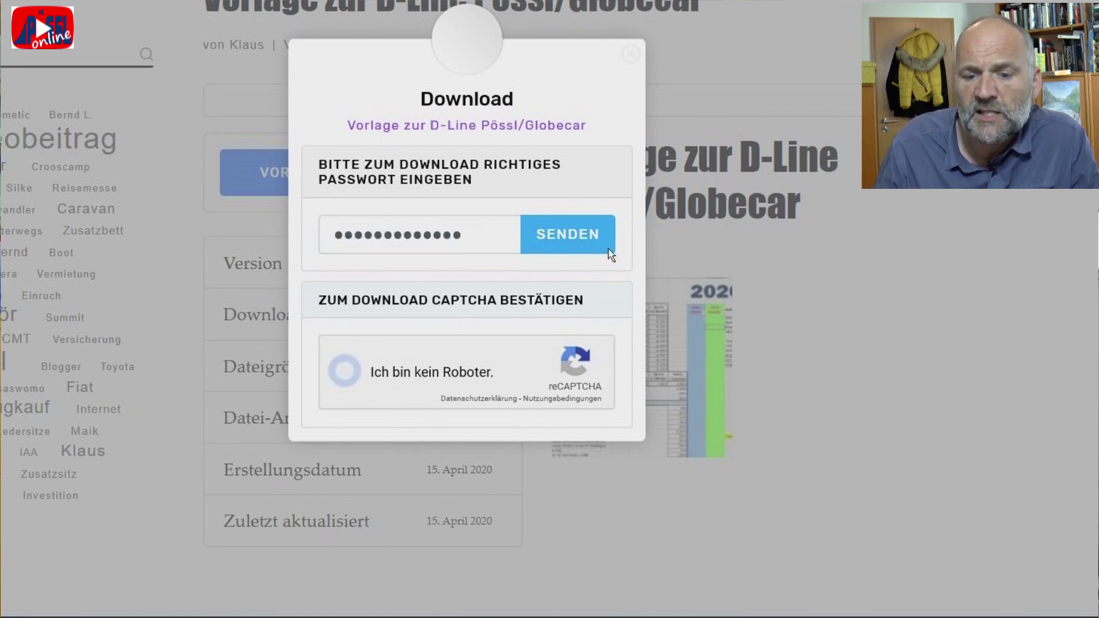
Unlock the download and open Vorlage_D-Line-Poessl-online.xlsx in Excel
left_click(565, 235)
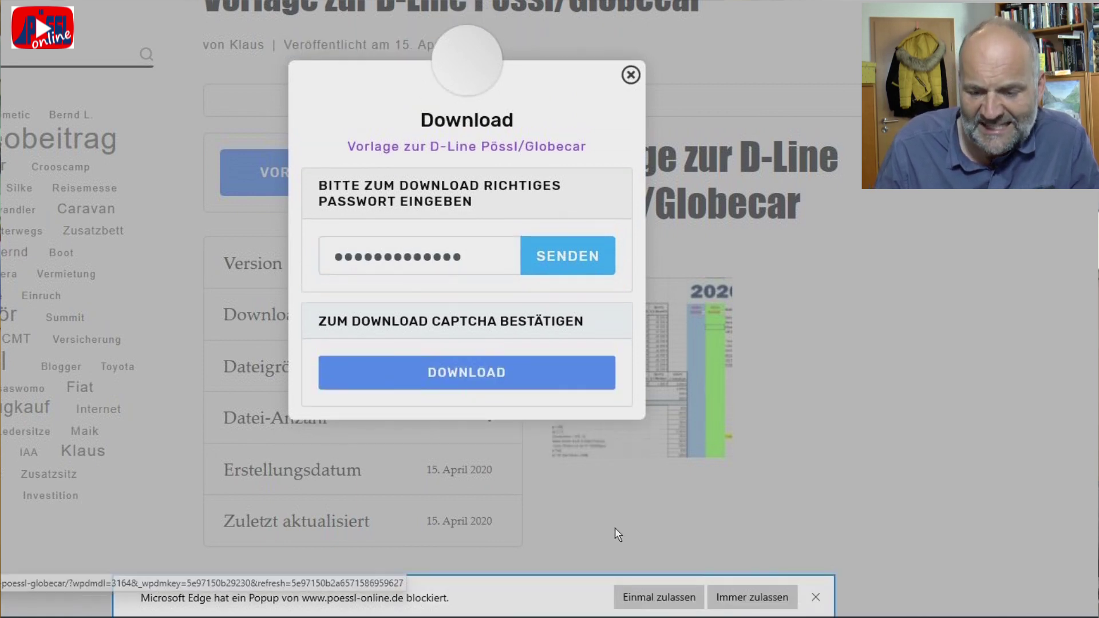
left_click(645, 598)
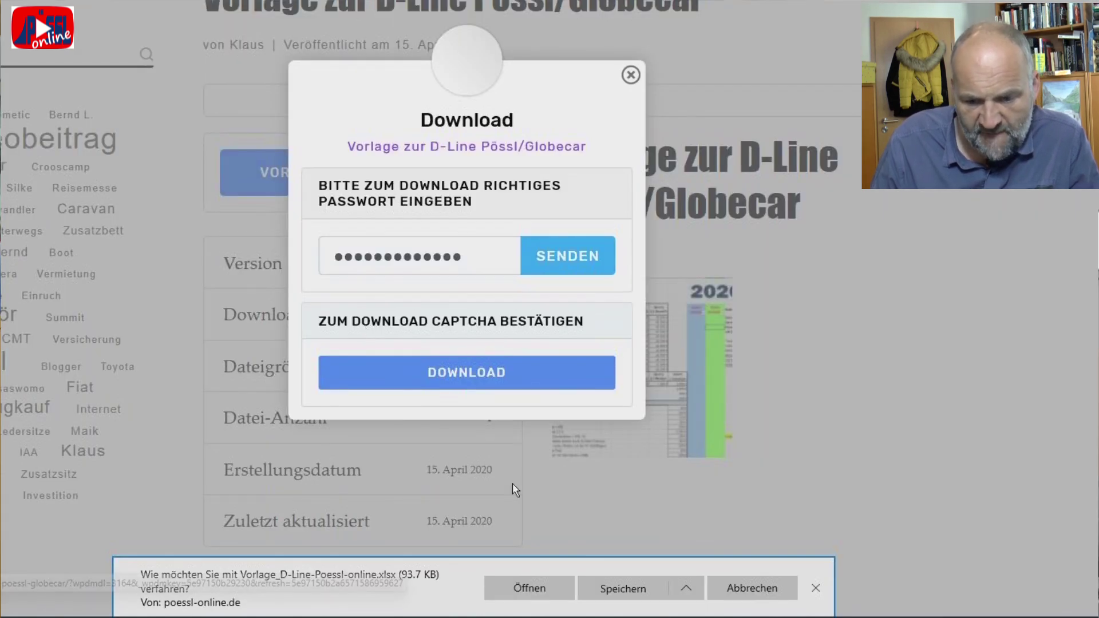
left_click(525, 592)
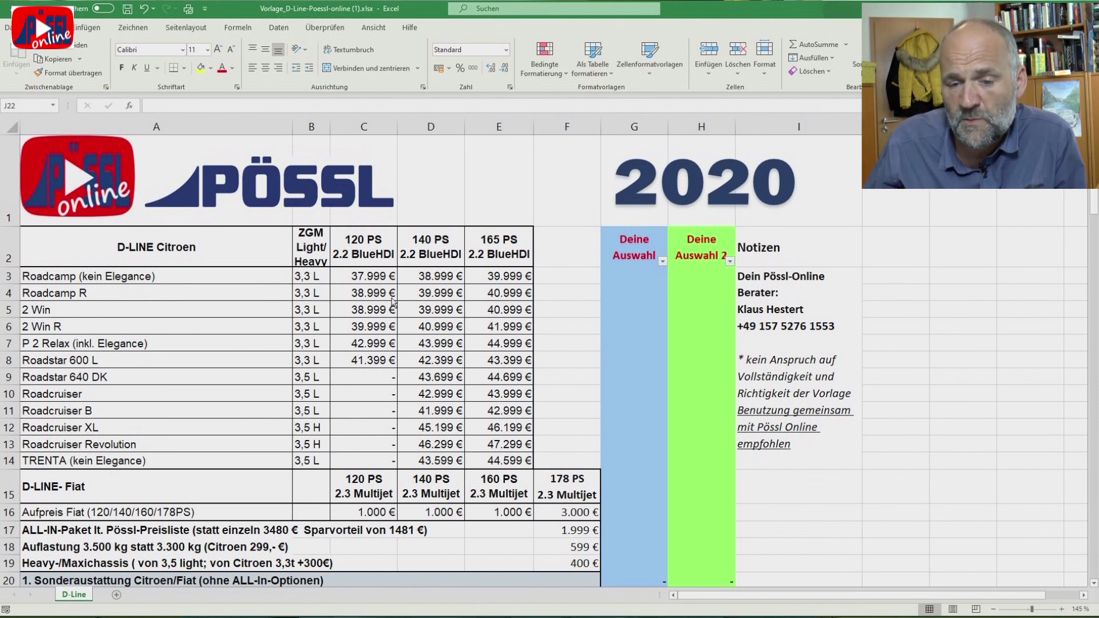
Enter 46.299 € for the Roadcruiser Revolution in G13
left_click(628, 278)
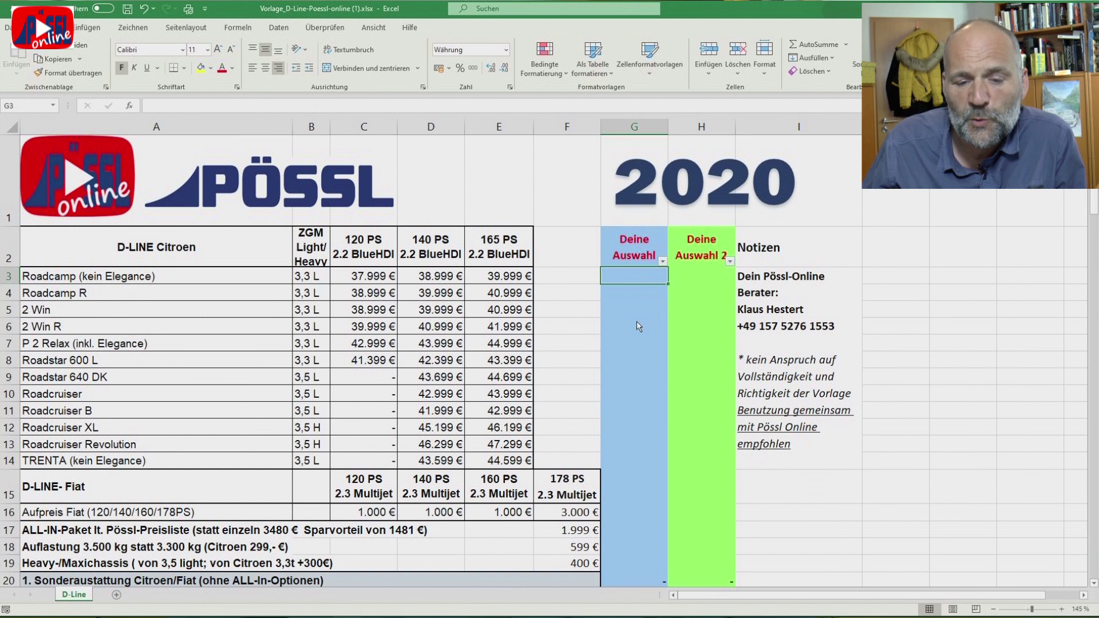
left_click_drag(162, 278, 222, 456)
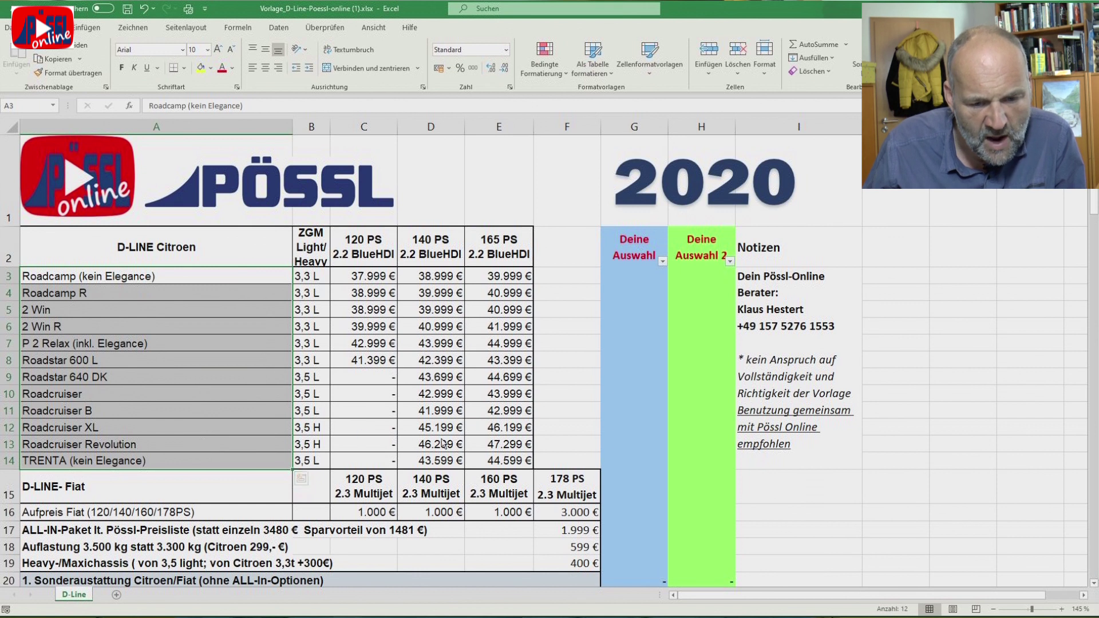
left_click(519, 449)
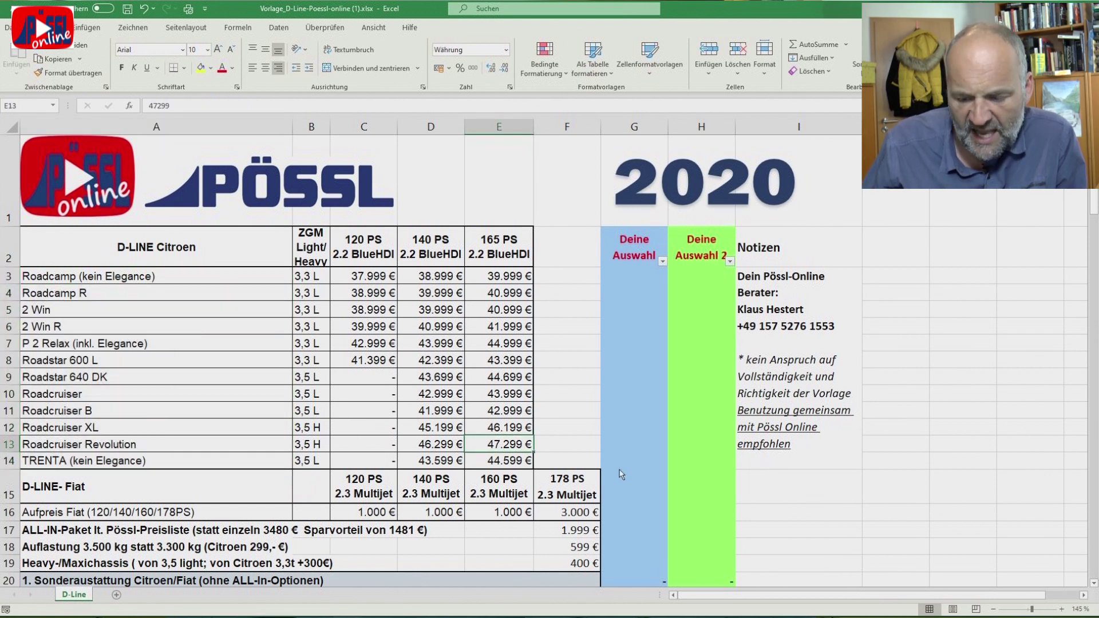
key("Right")
key("Right")
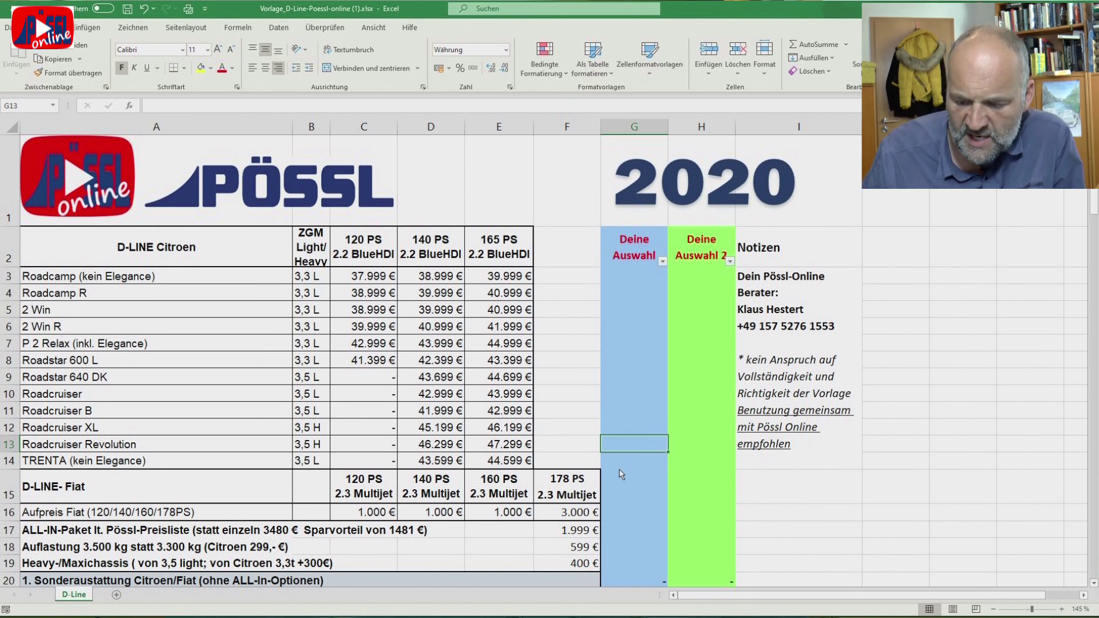
type("46299")
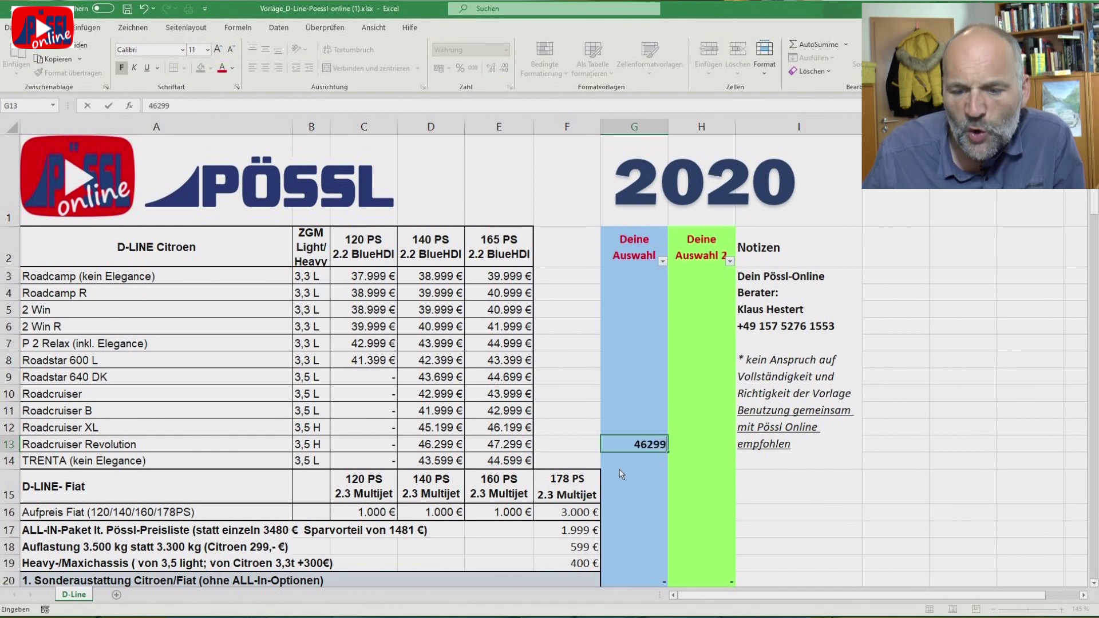
key("Return")
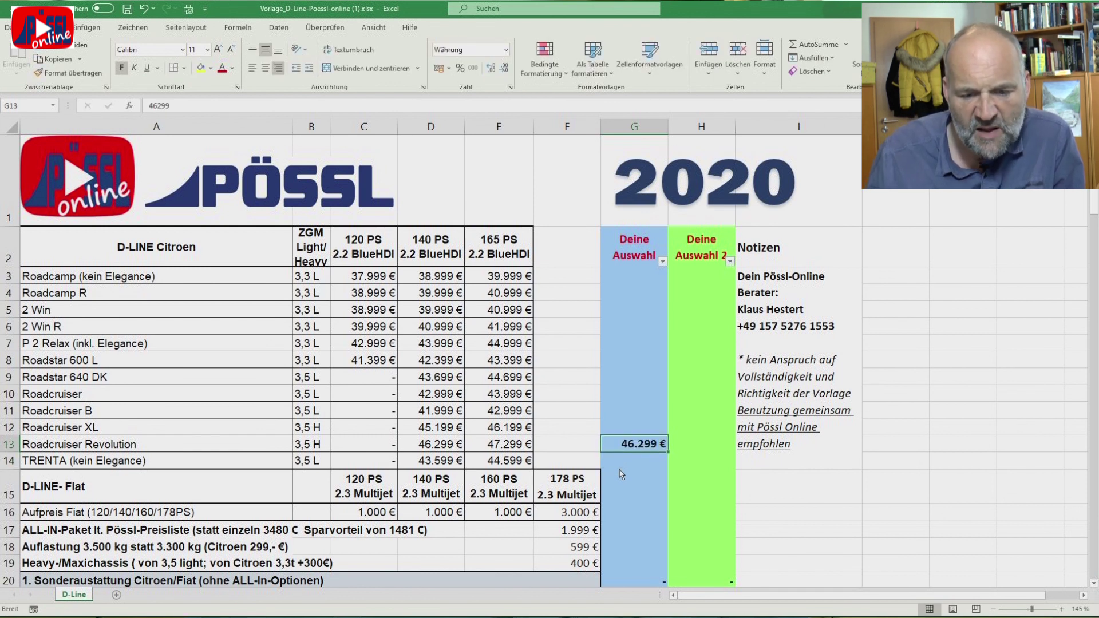
Shade the 140 PS Roadcruiser Revolution price in D13 light blue
left_click(448, 449)
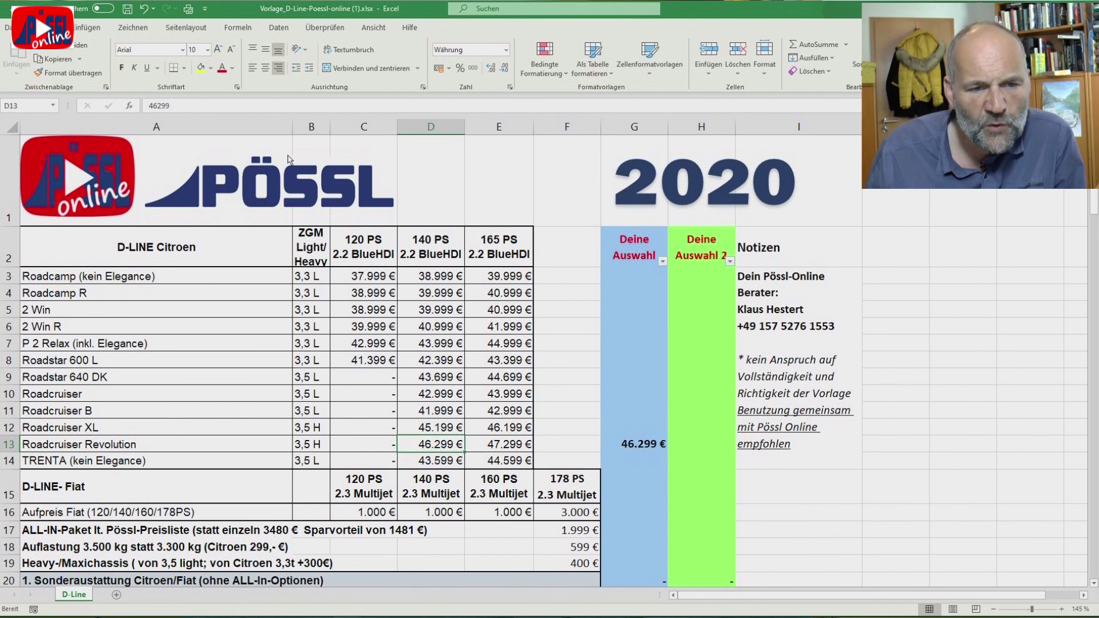
left_click(211, 69)
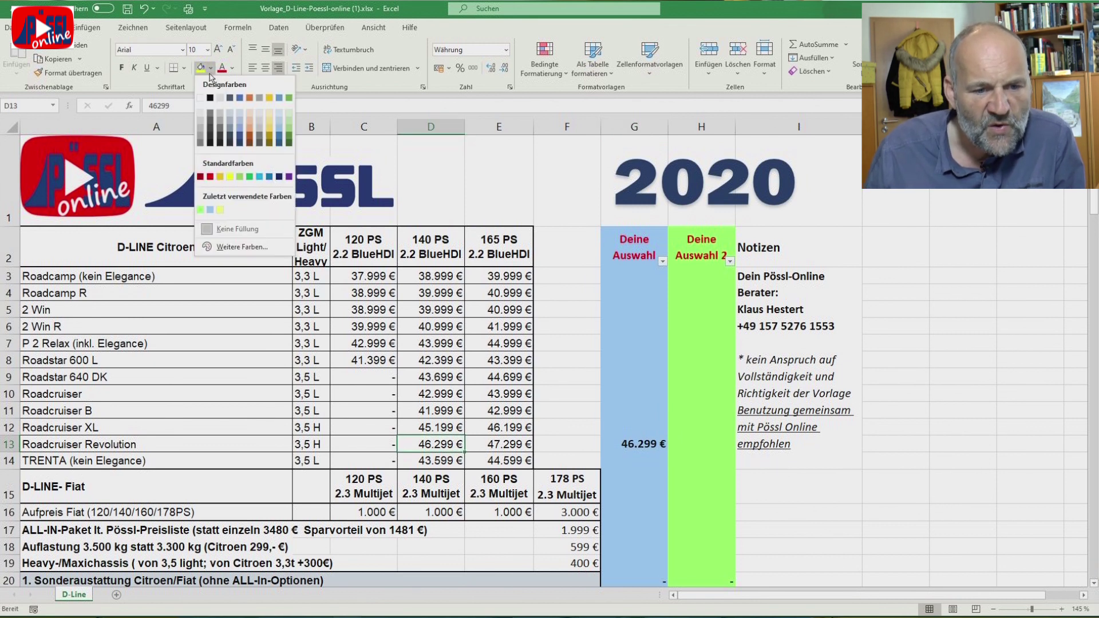
left_click(210, 210)
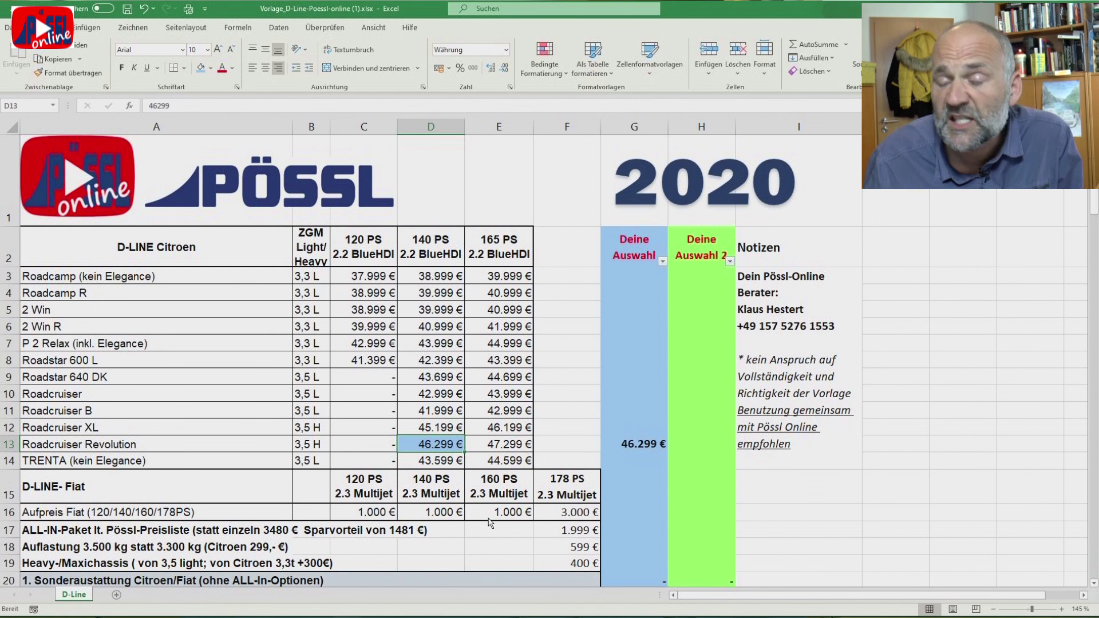
left_click(315, 449)
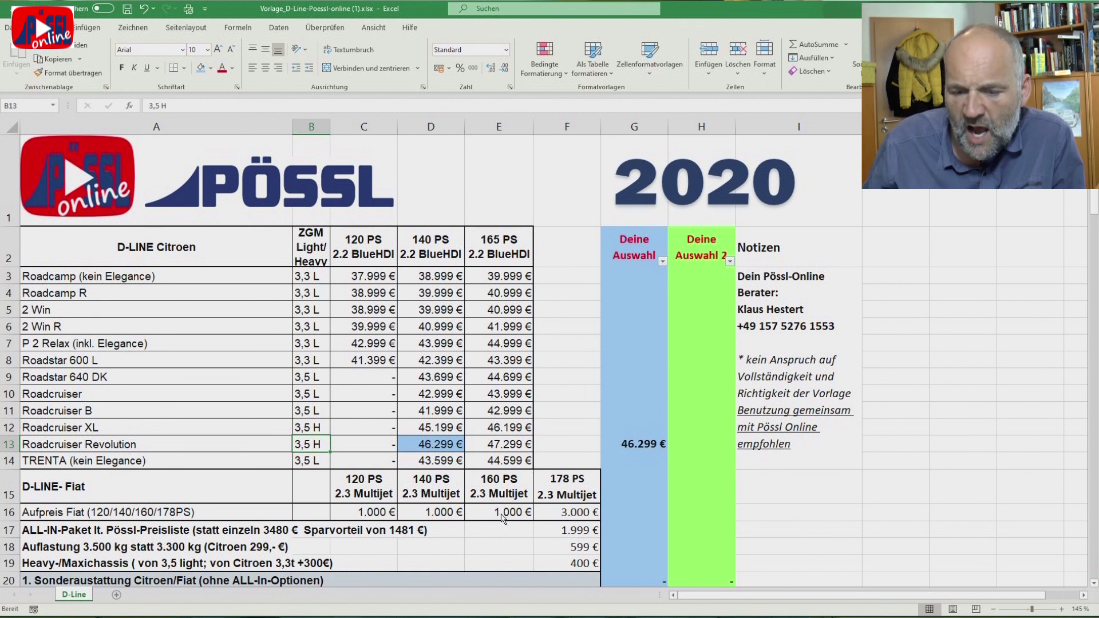
Enter a 1.000 € surcharge in G16
left_click(440, 514)
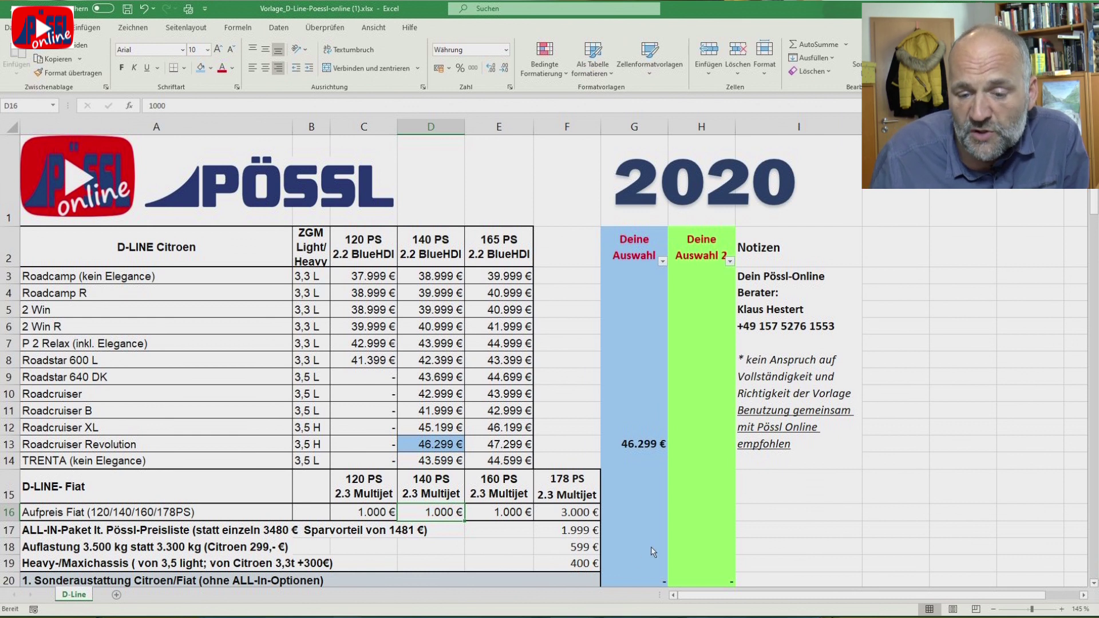
left_click(632, 509)
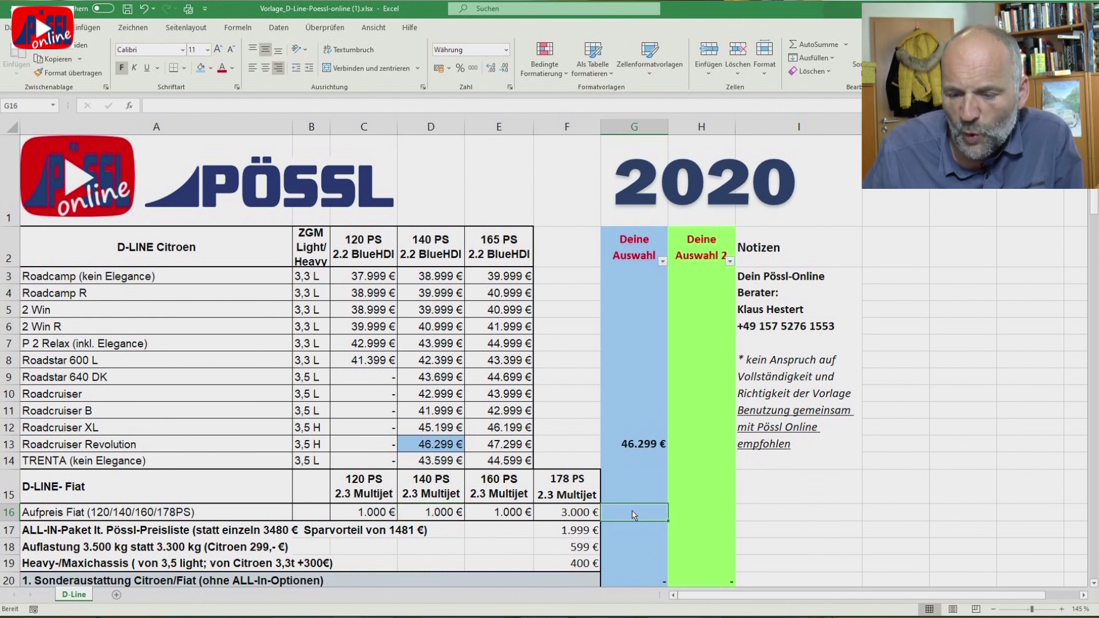
type("1000")
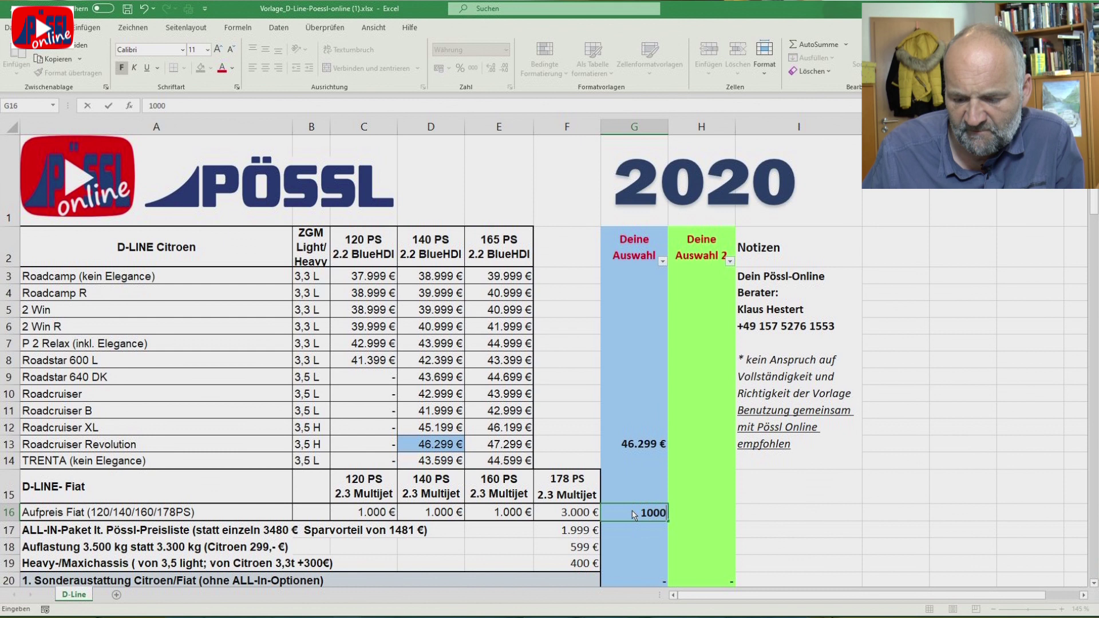
key("Return")
key("Up")
key("Up")
key("Up")
key("Up")
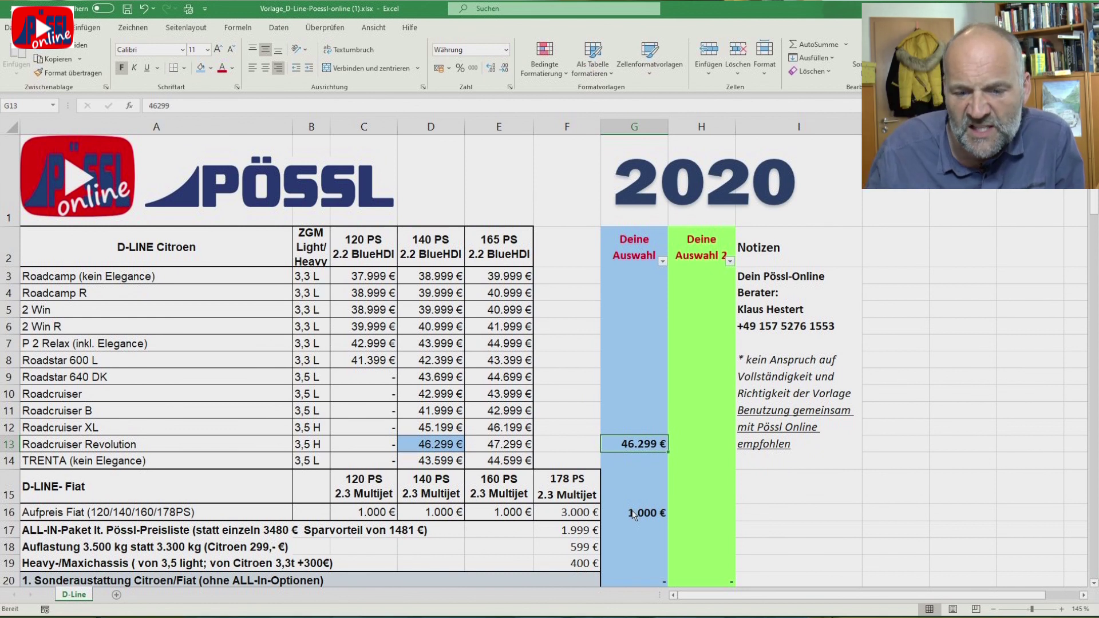
Shade the 165 PS price in E13 light blue and remove the fill from D13
left_click(495, 449)
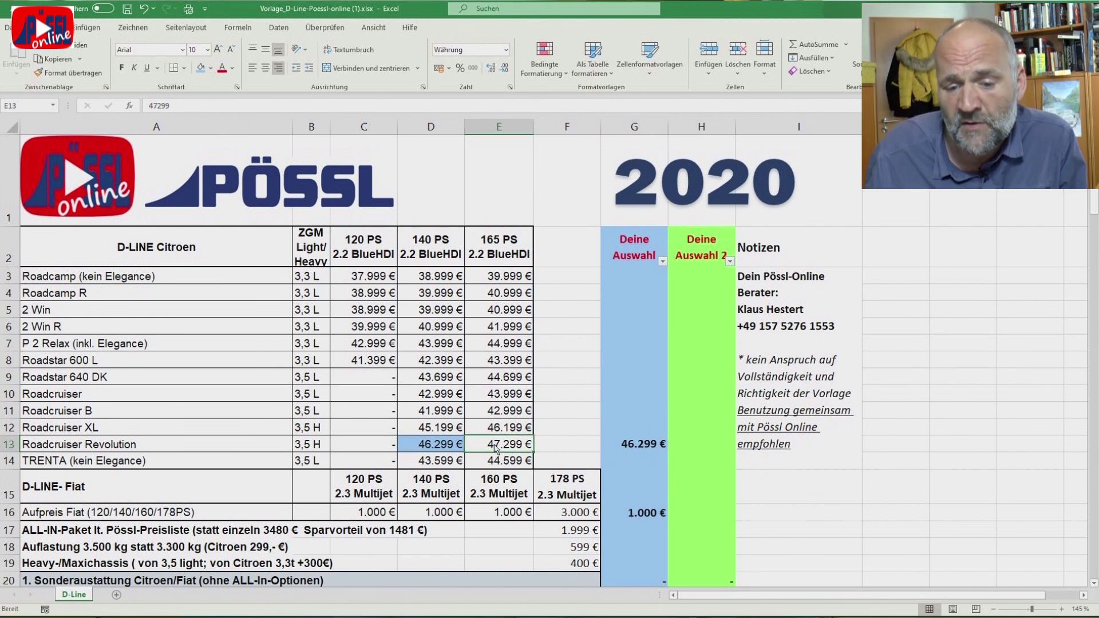
left_click(201, 68)
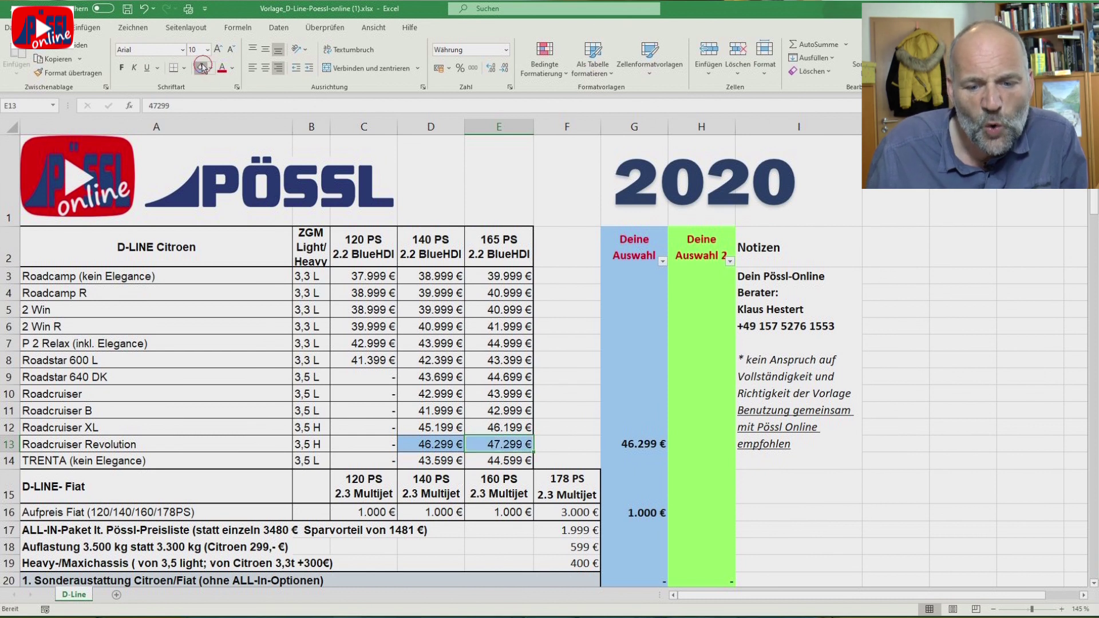
left_click(455, 445)
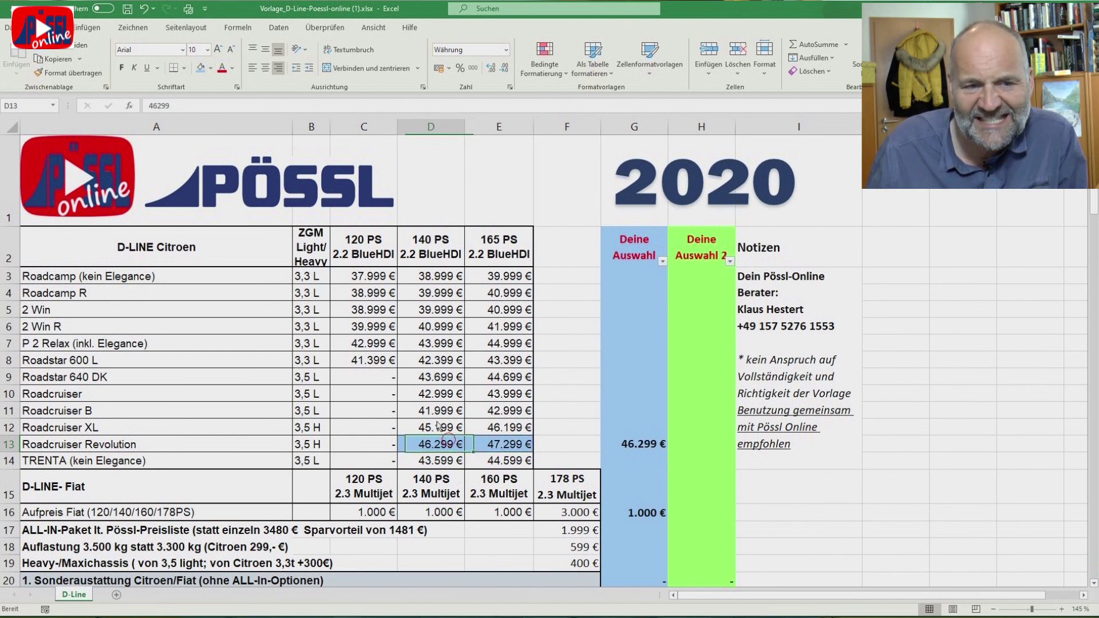
left_click(210, 69)
left_click(201, 98)
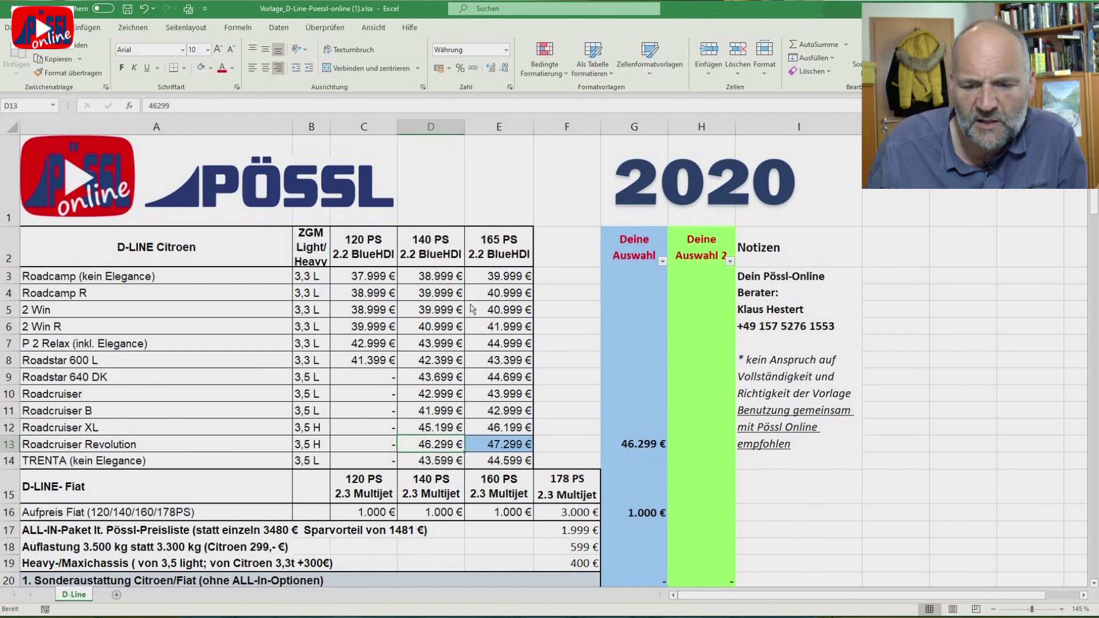
Correct the G13 price to 47.299 €
left_click(653, 449)
left_click(159, 106)
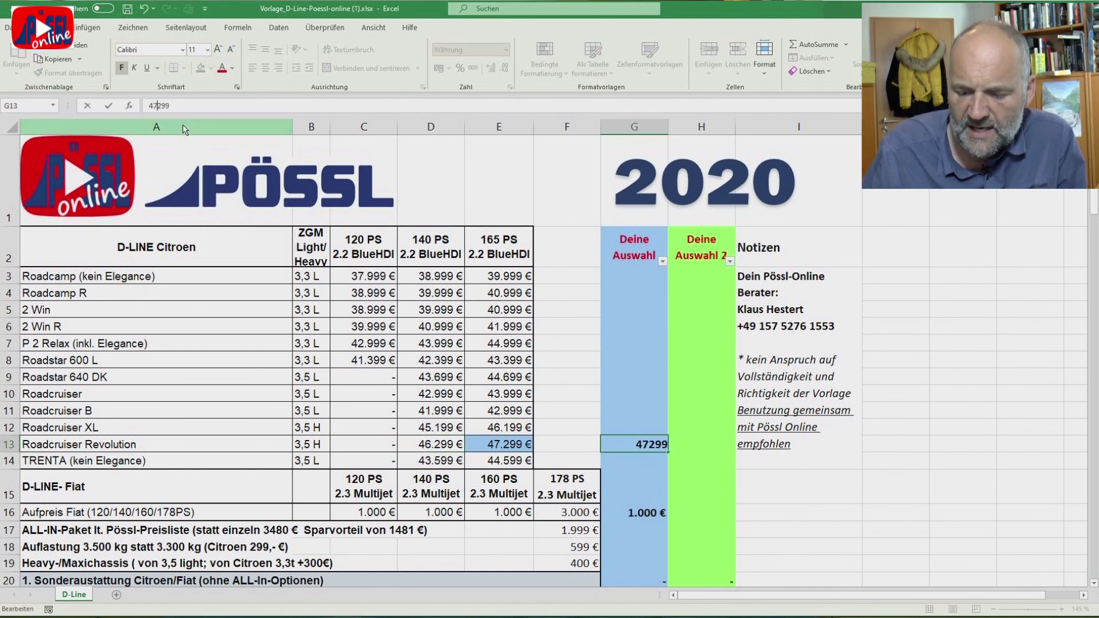
key("Return")
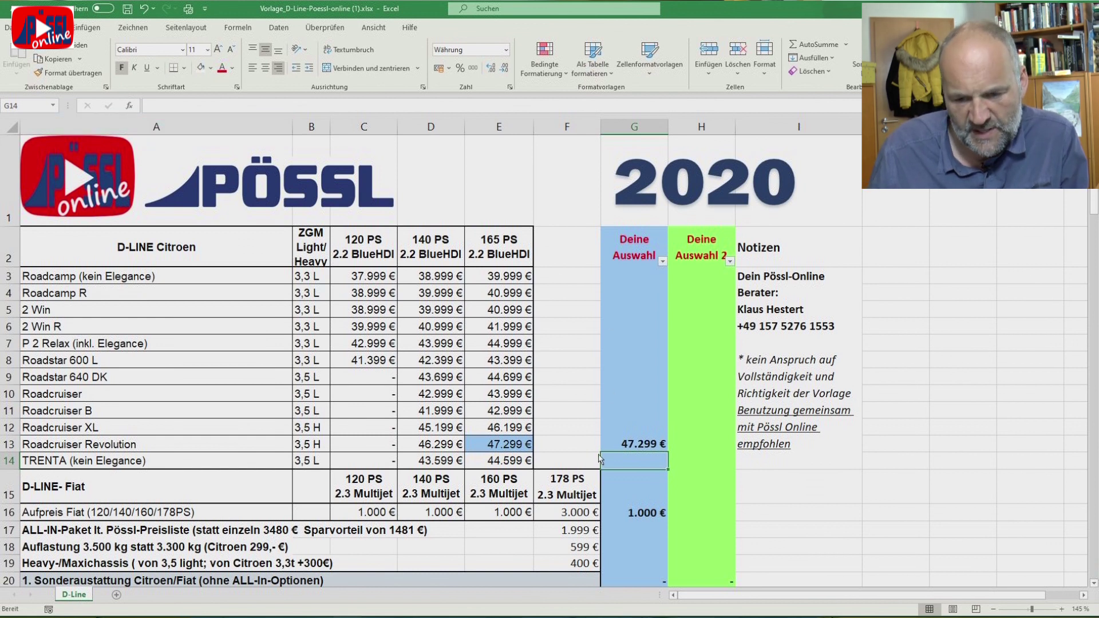
Enter 1.999 € in G17, inkl. in G19 and a dash in G18
scroll(632, 488, "down", 2)
left_click(631, 332)
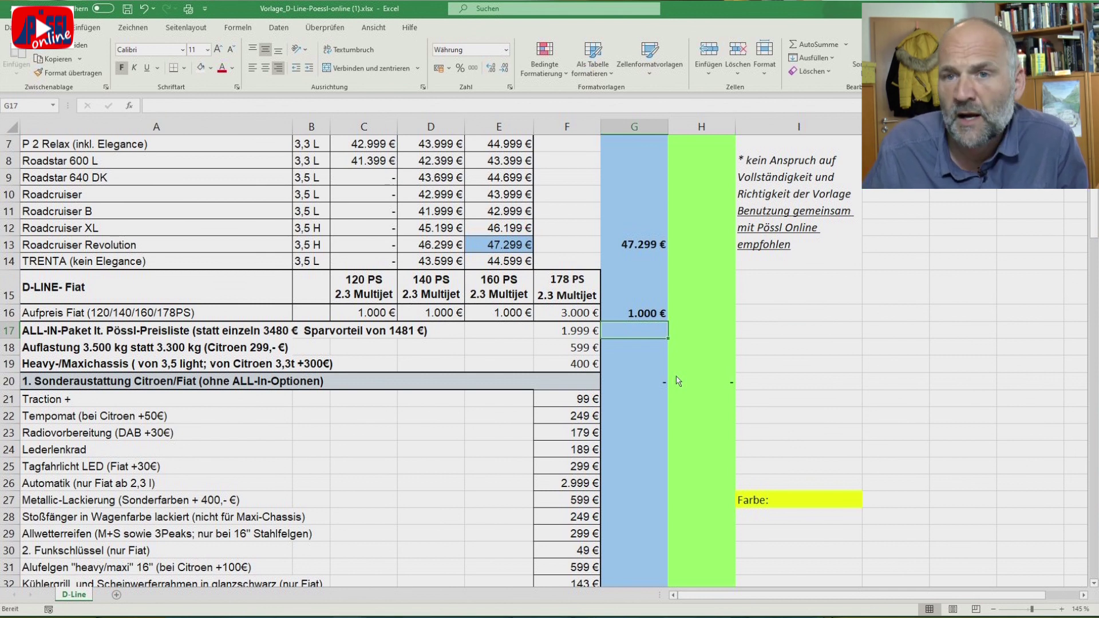
type("1999")
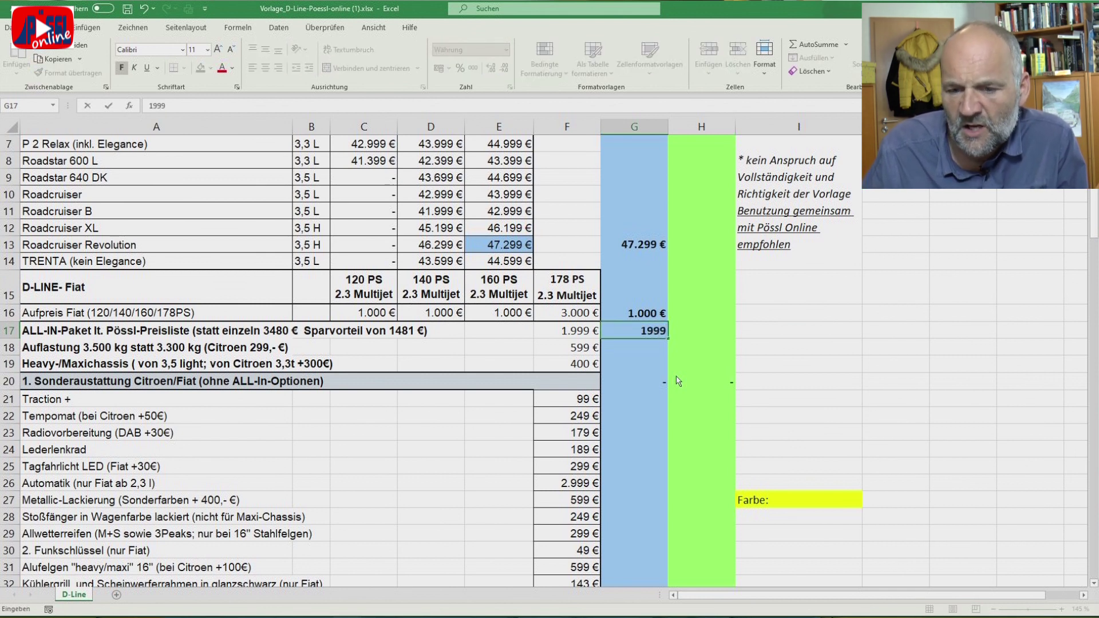
key("Return")
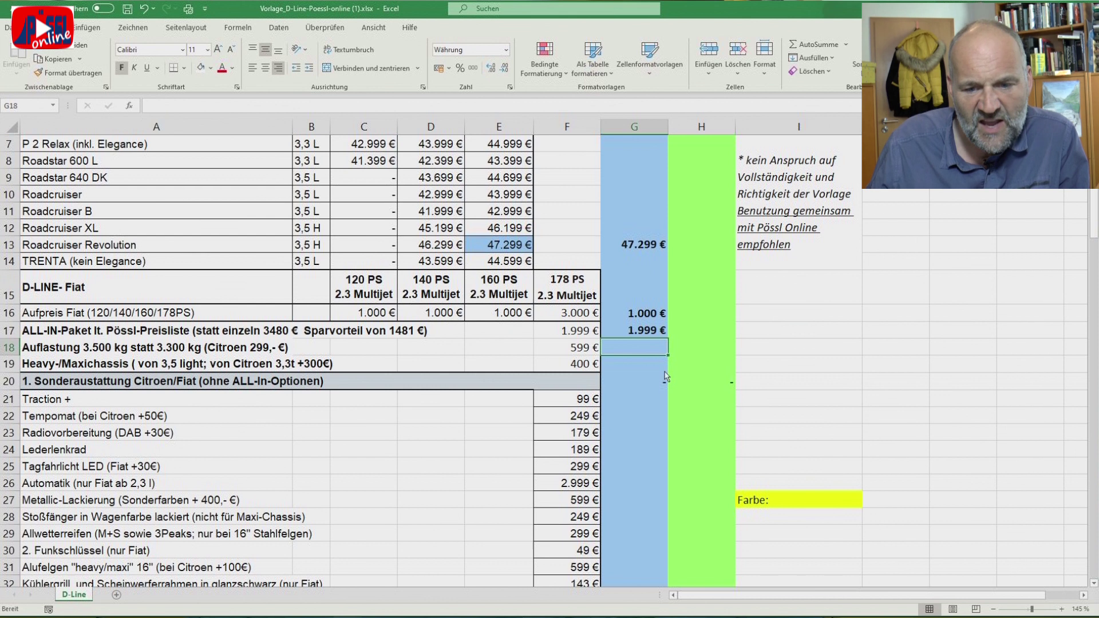
left_click(633, 367)
type("inkl.")
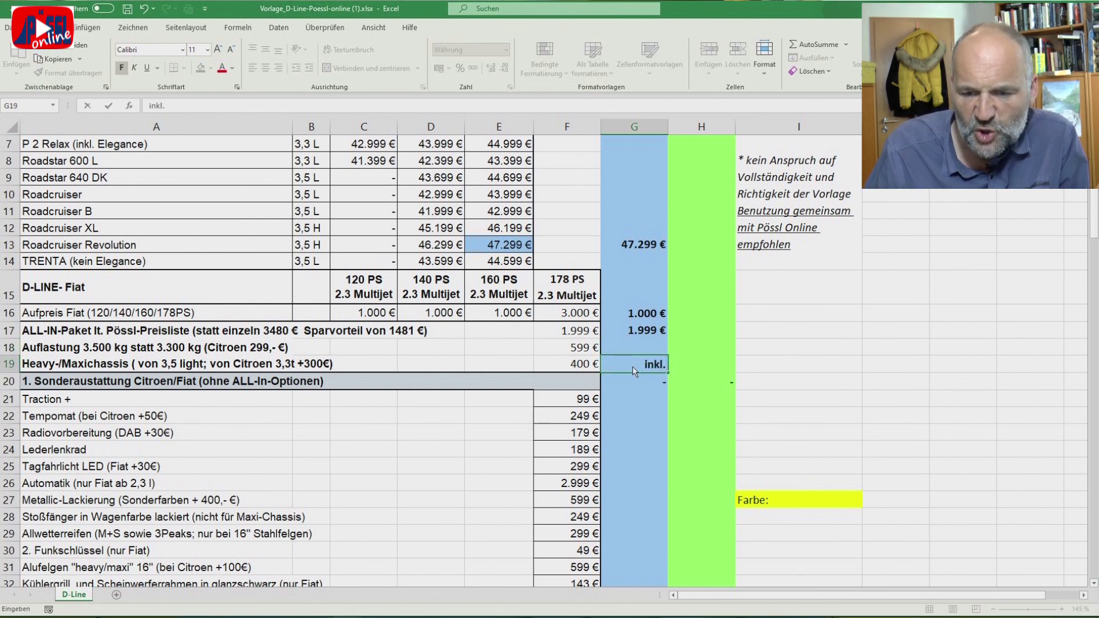
key("Return")
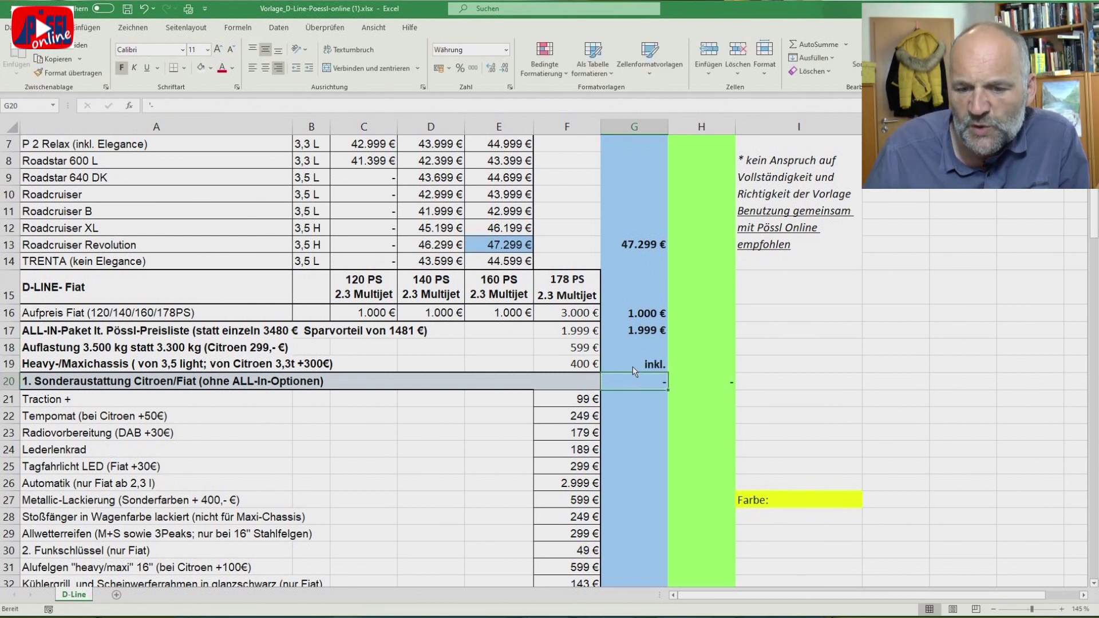
left_click(634, 352)
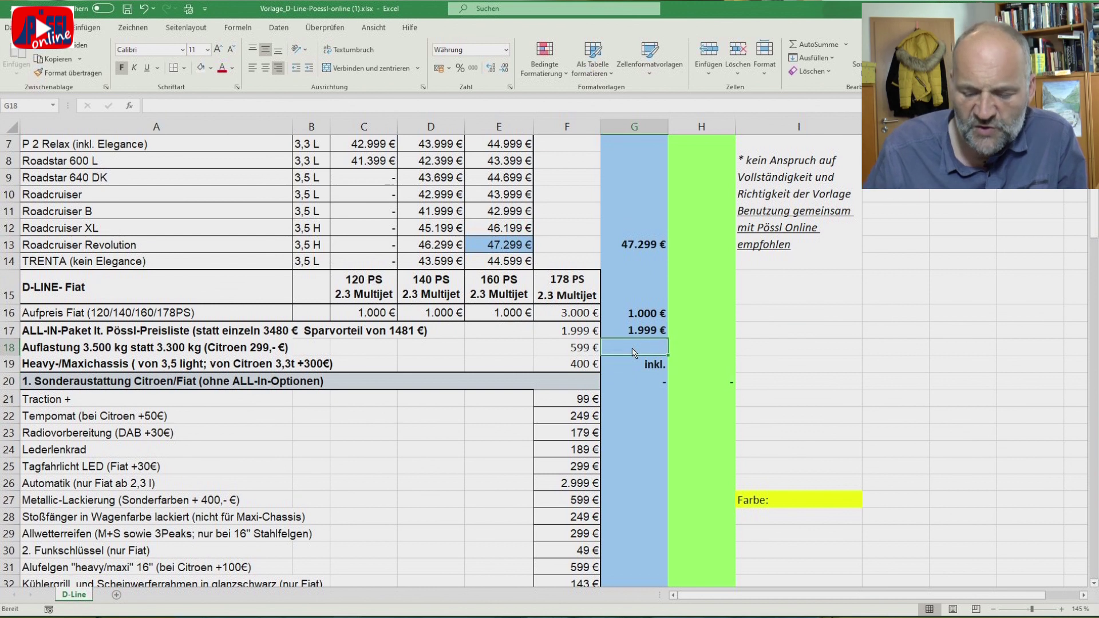
type("-")
key("Return")
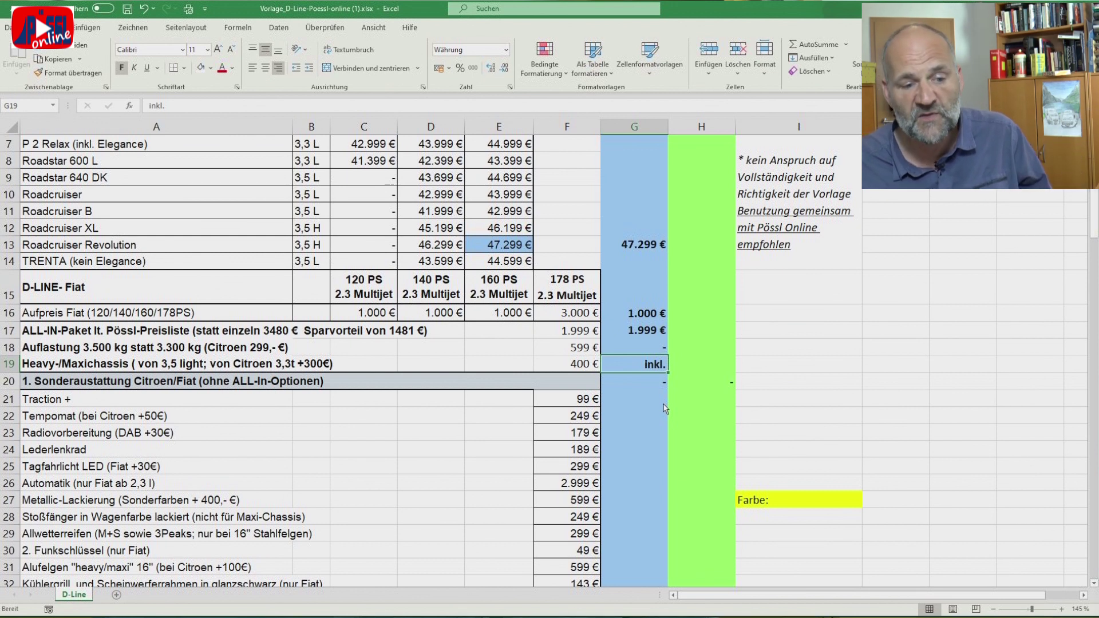
Filter Deine Auswahl to exclude blanks, leaving 11 rows totalling 51.498 €
scroll(641, 218, "up", 2)
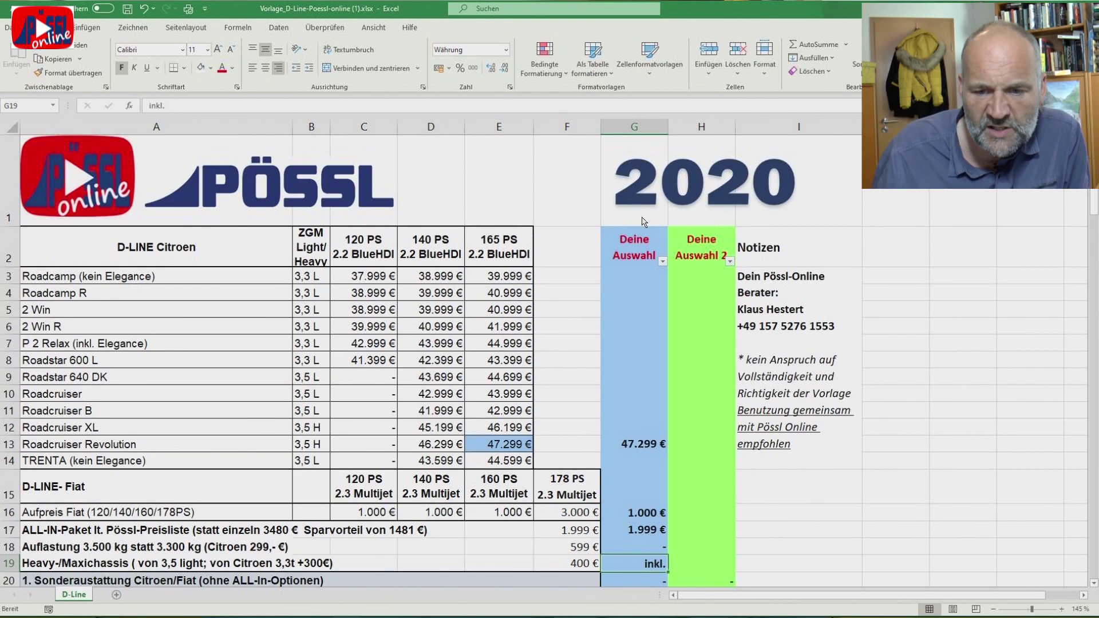
left_click(663, 262)
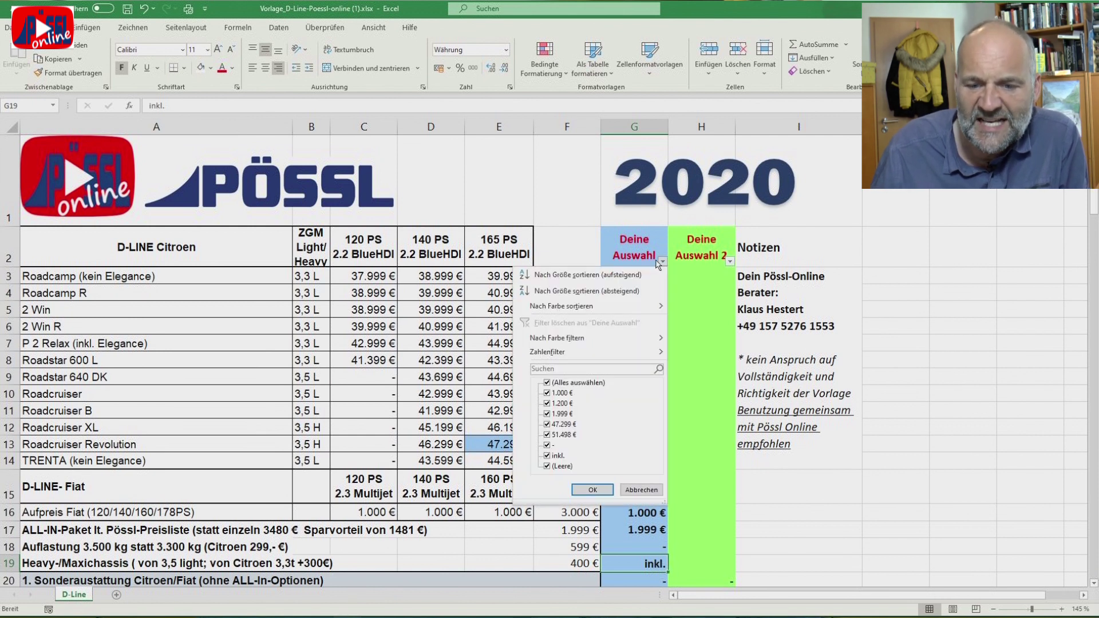
left_click(547, 466)
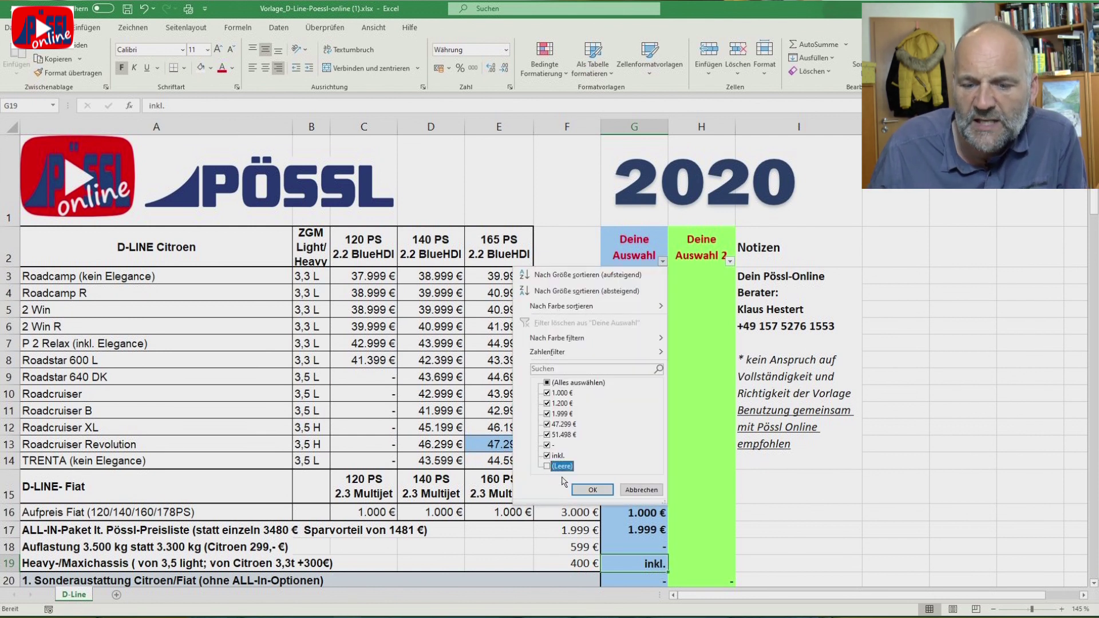
left_click(593, 490)
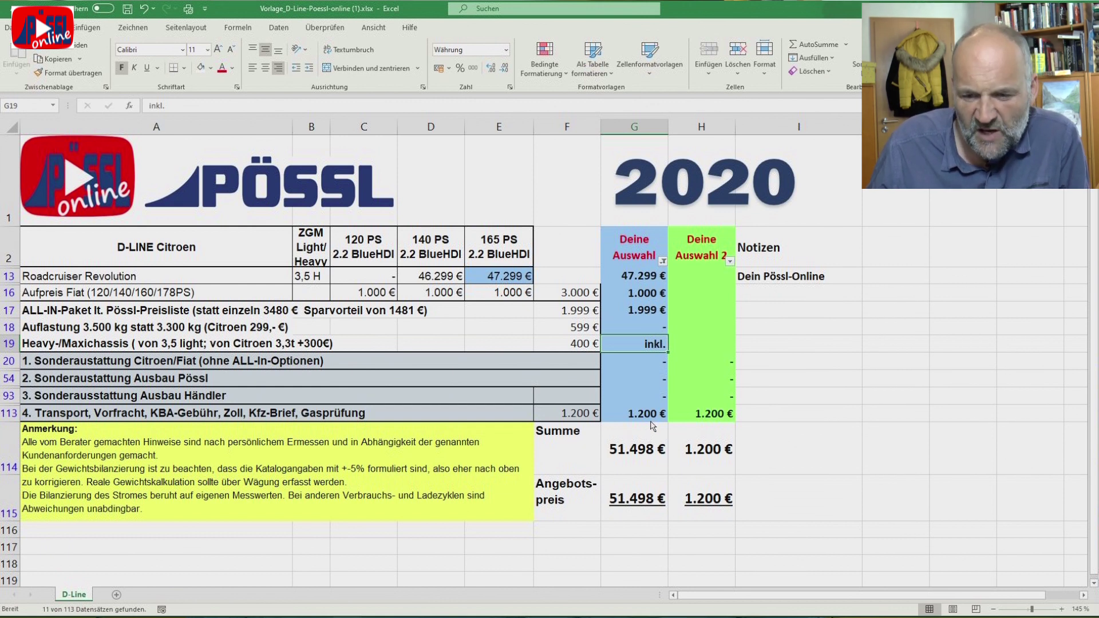
key("Down")
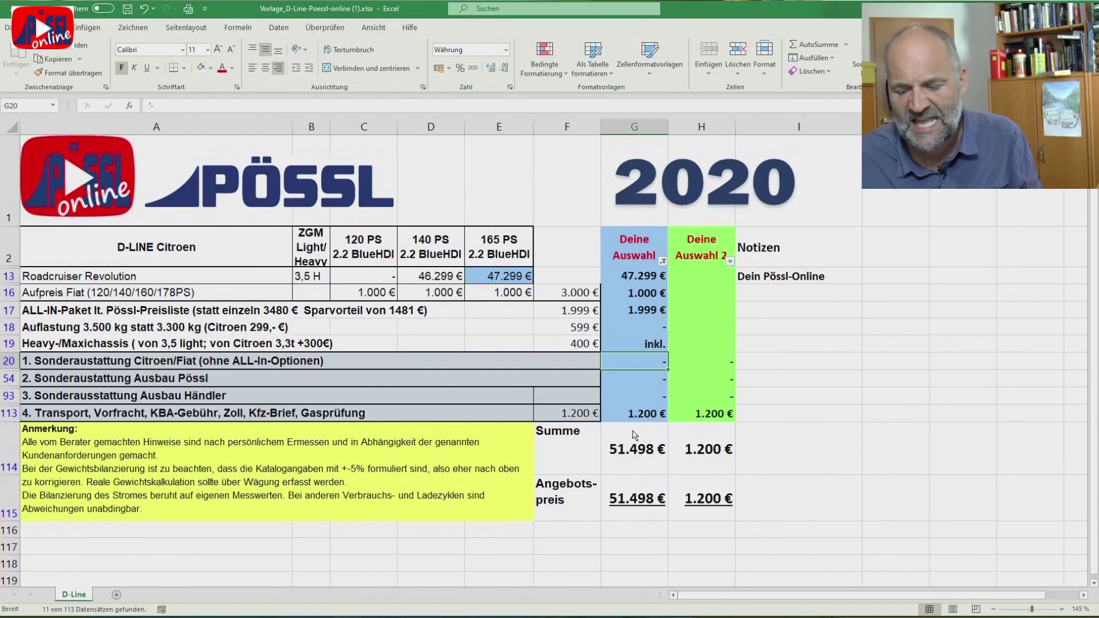
key("Down")
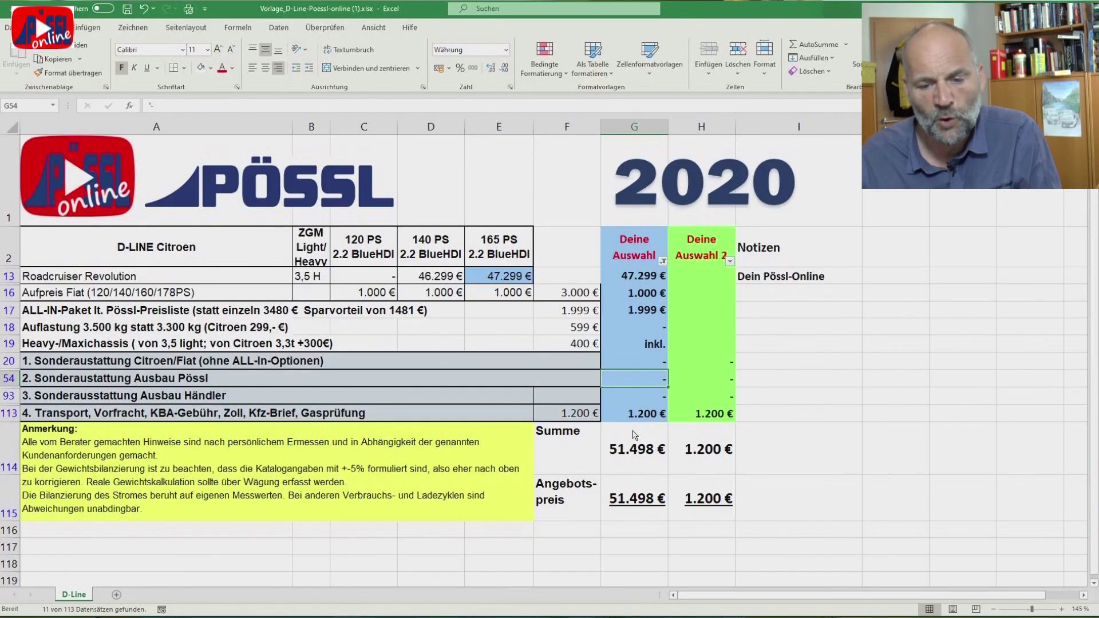
left_click(643, 400)
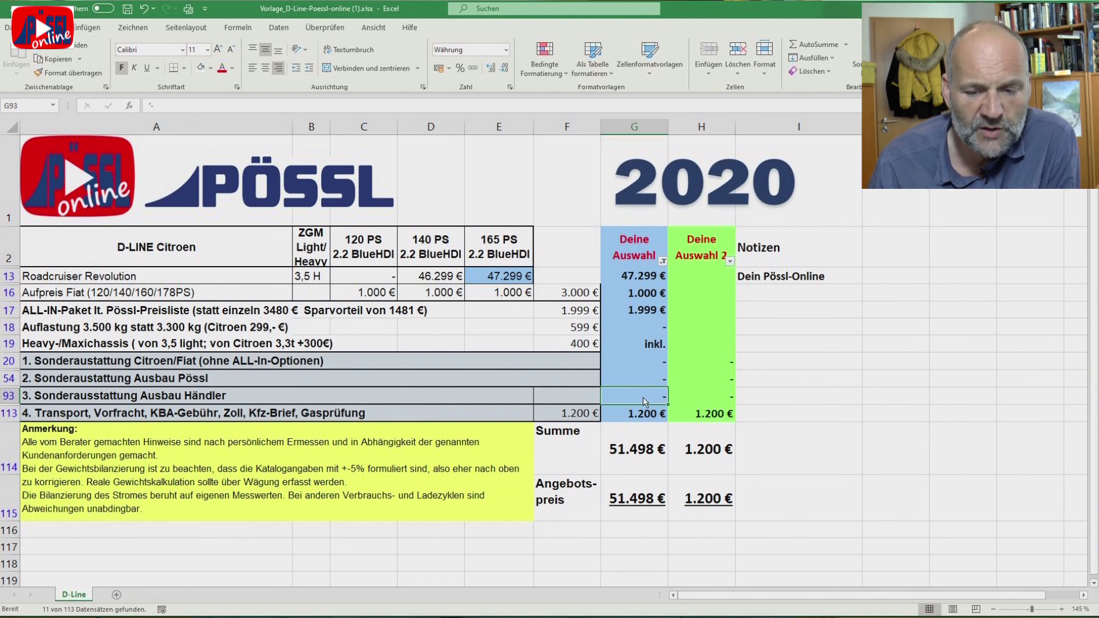
left_click(649, 418)
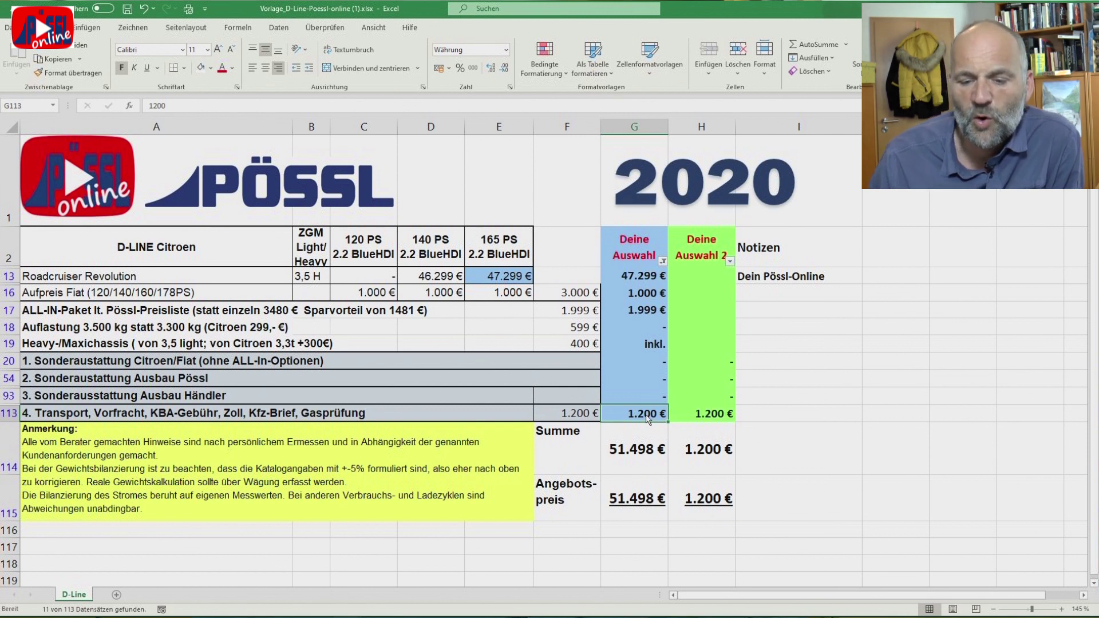
left_click(642, 449)
left_click(643, 504)
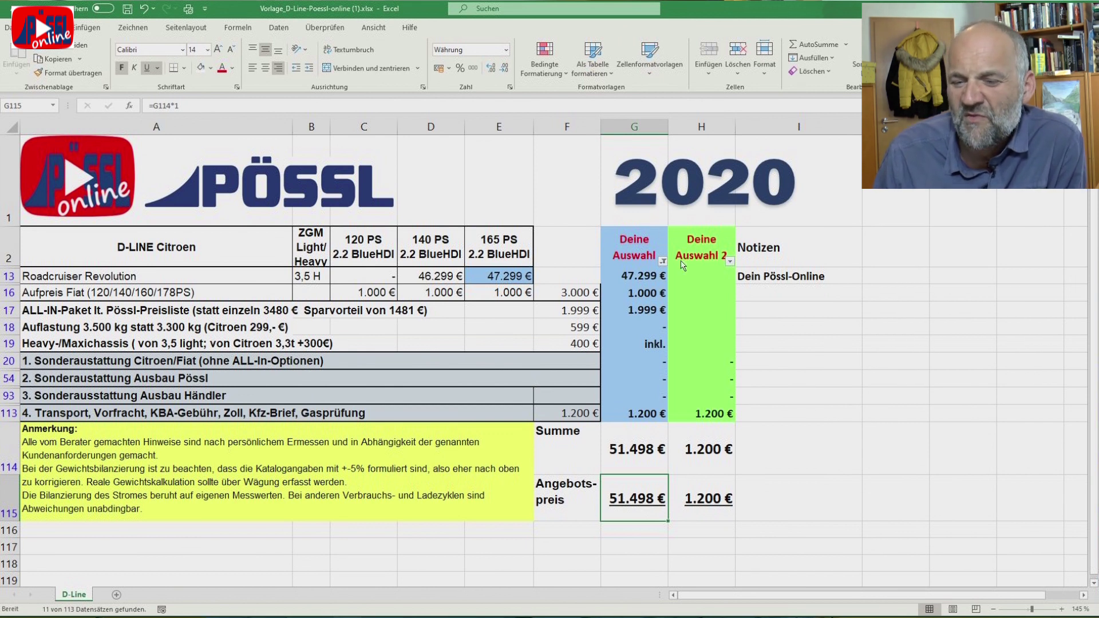
Clear the Deine Auswahl filter so all rows show again
left_click(663, 262)
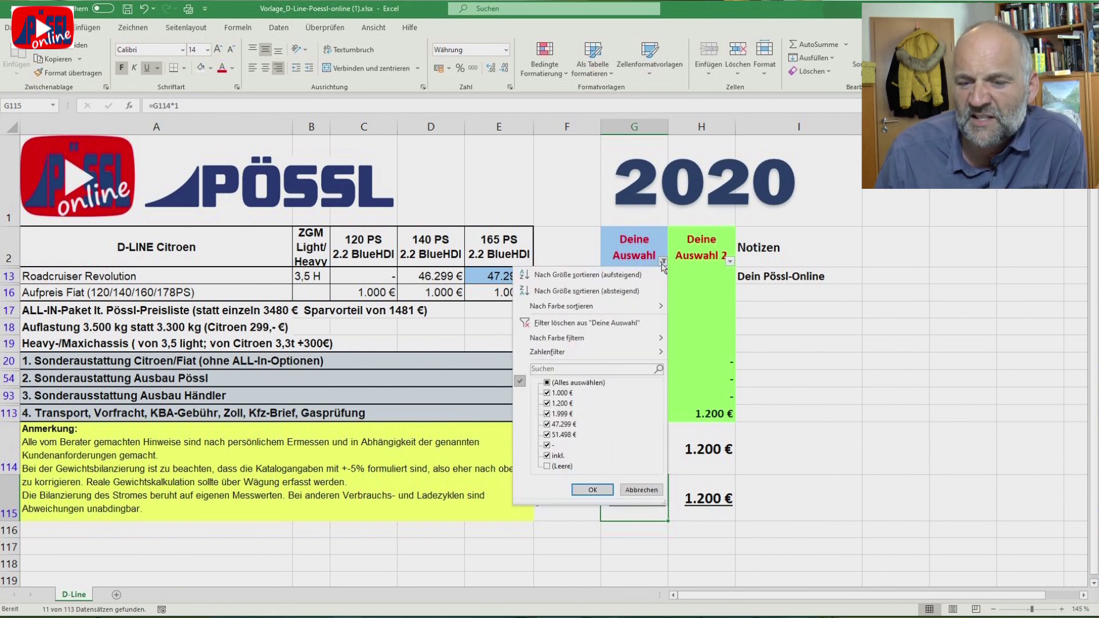
left_click(548, 383)
left_click(589, 490)
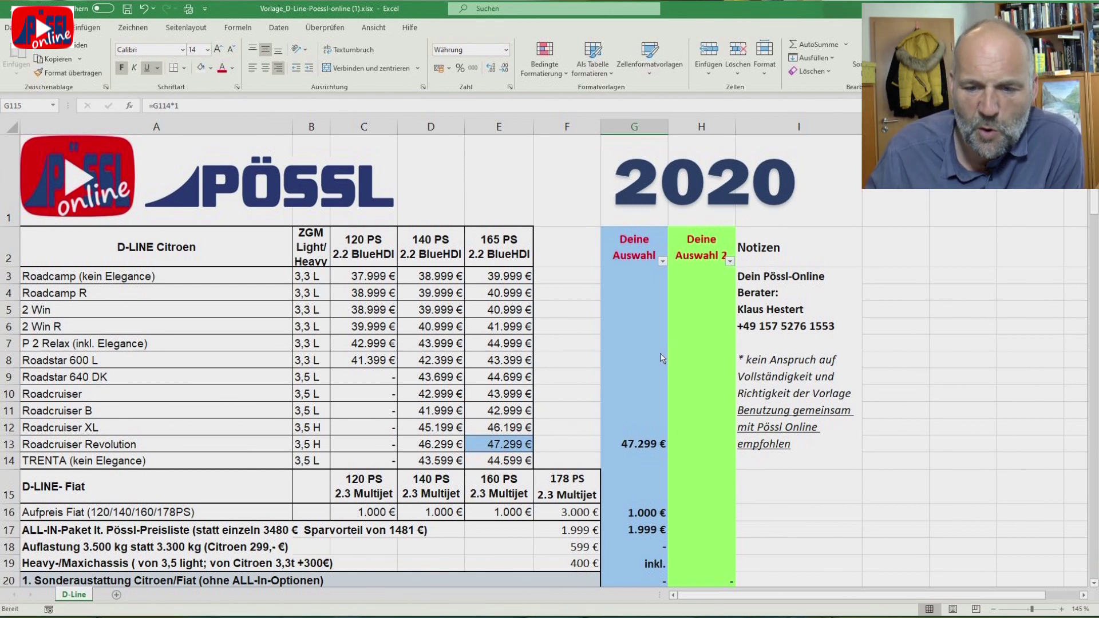
Rename the G2 heading to 'Fiat RC Revo 160PS Aut'
left_click(655, 258)
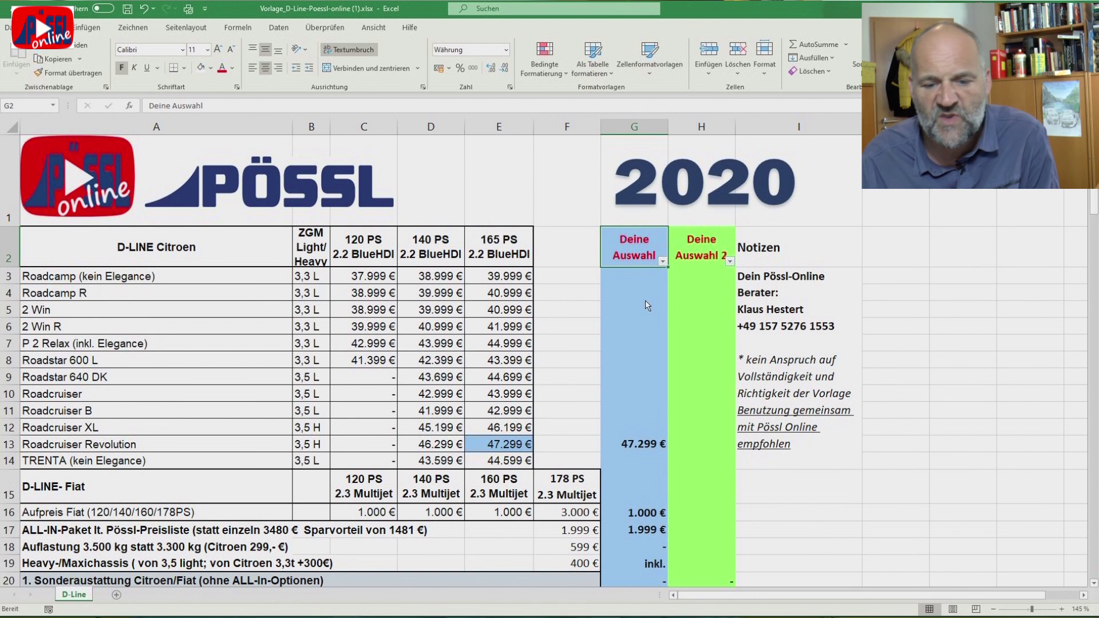
type("Fi")
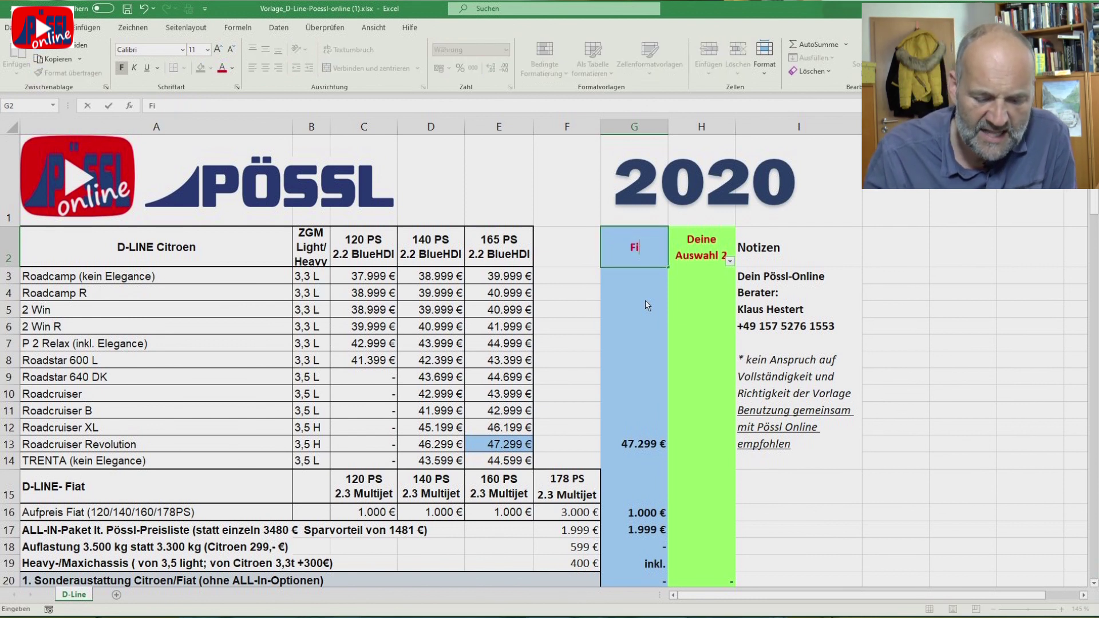
type("at")
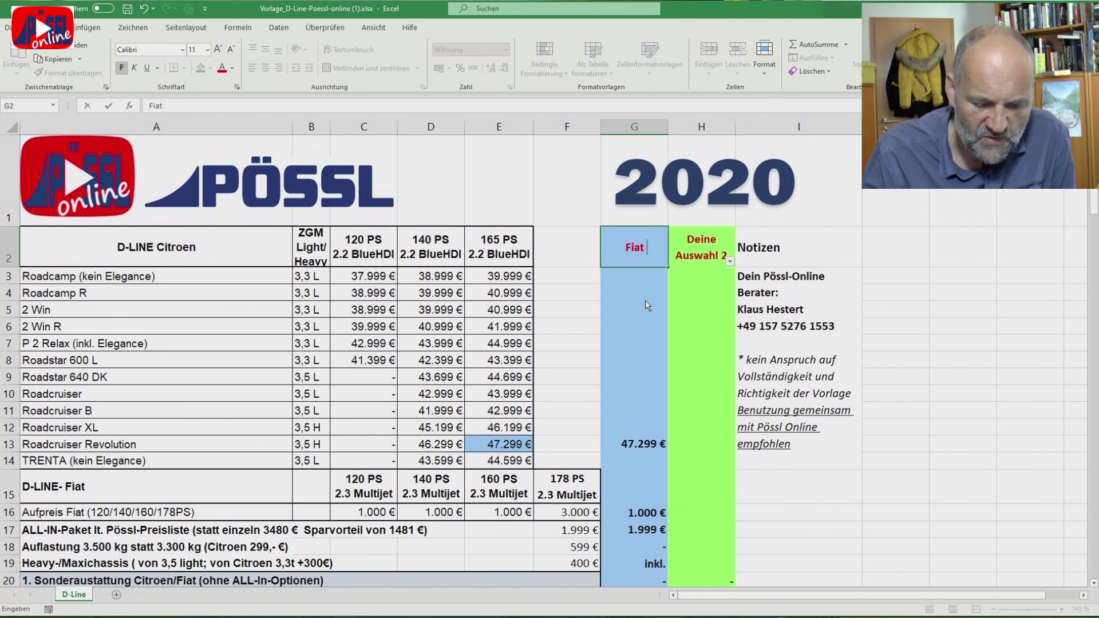
type(" RC Revo 160")
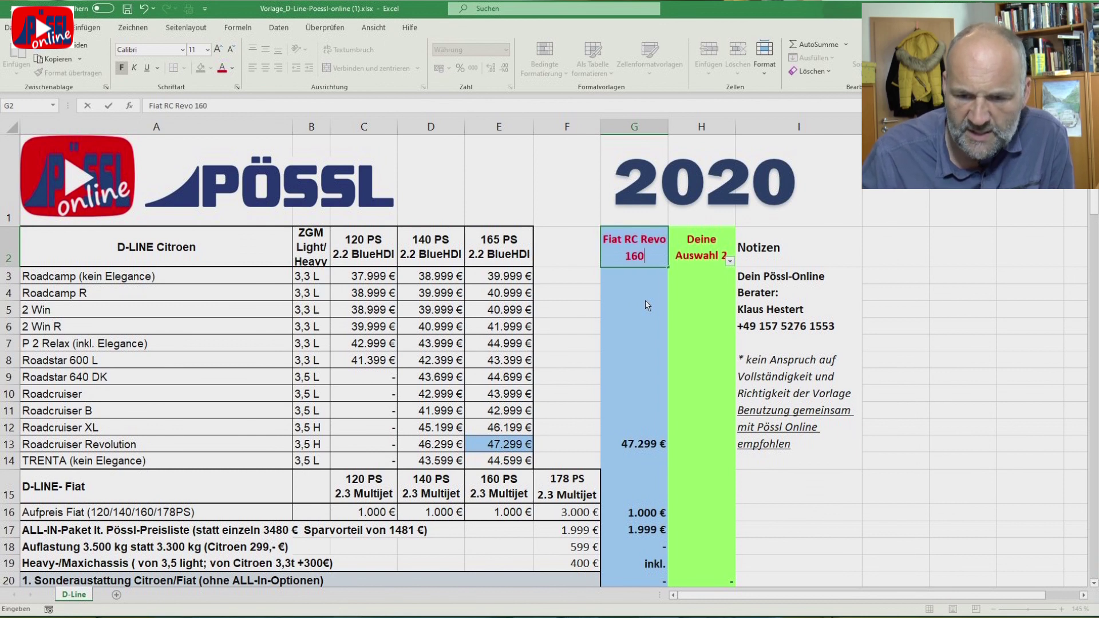
type("PS Aut")
key("Return")
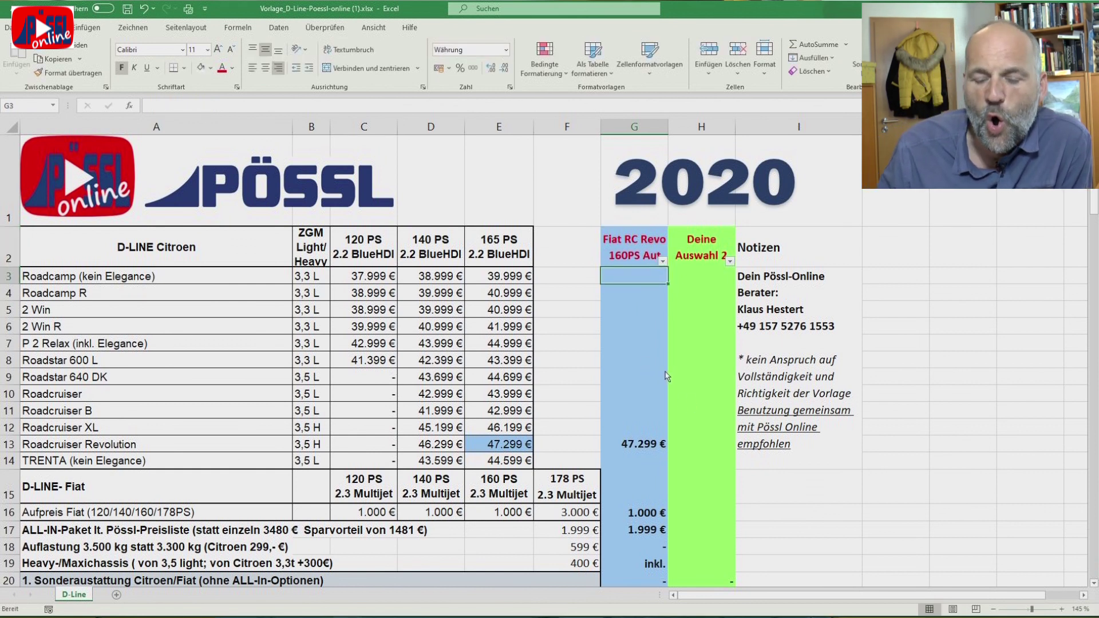
Link G21 and G22 to the Traction + and Tempomat prices with =F21 and =F22
scroll(662, 376, "down", 3)
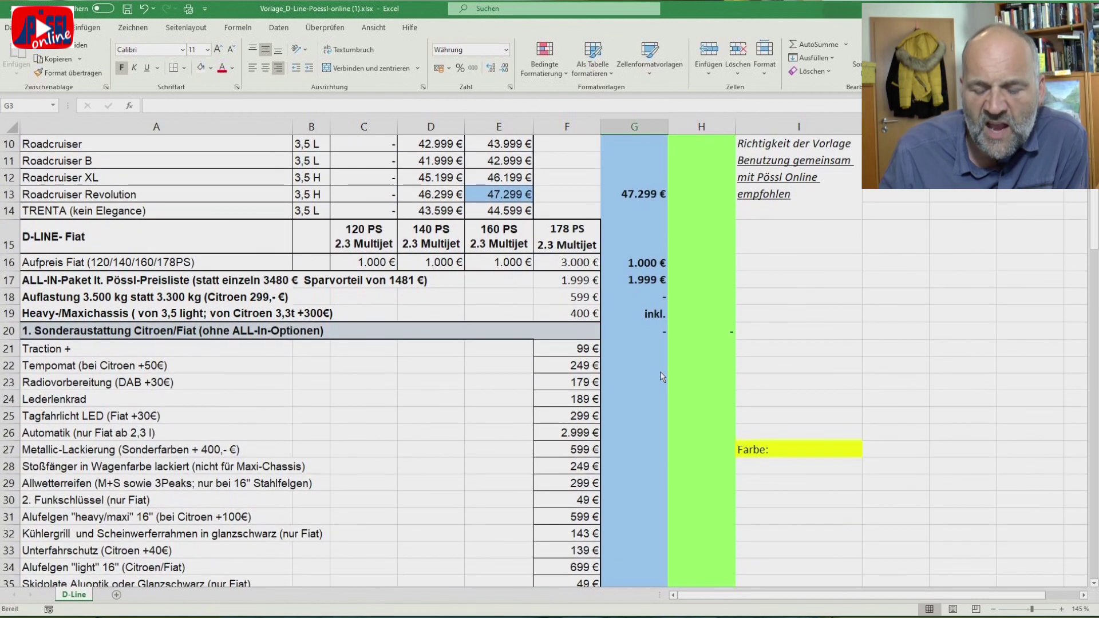
left_click(637, 351)
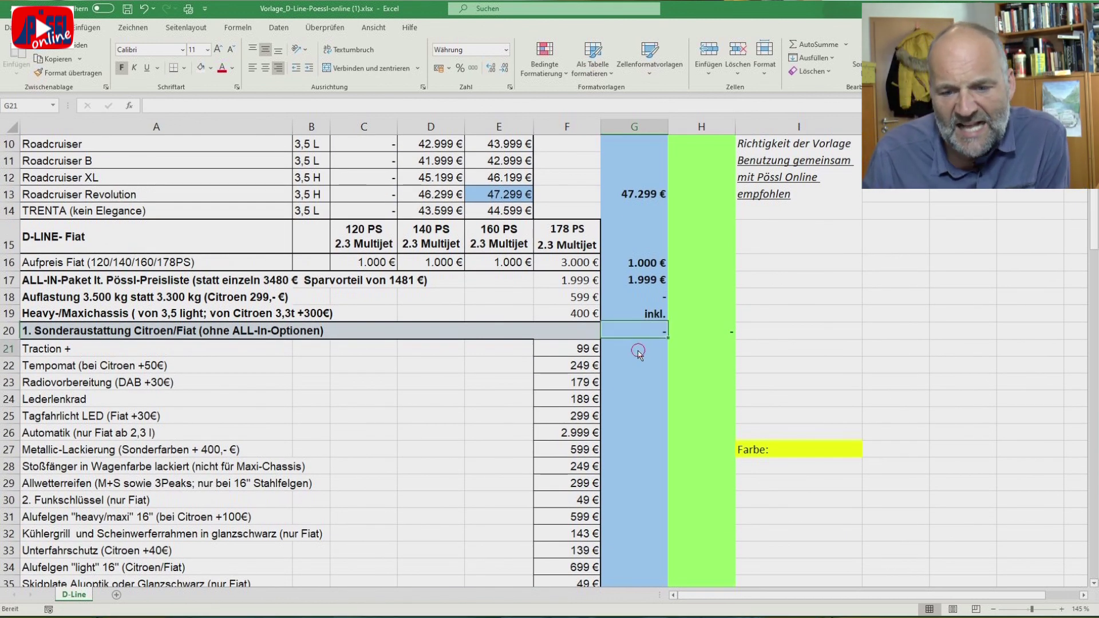
type("=F21")
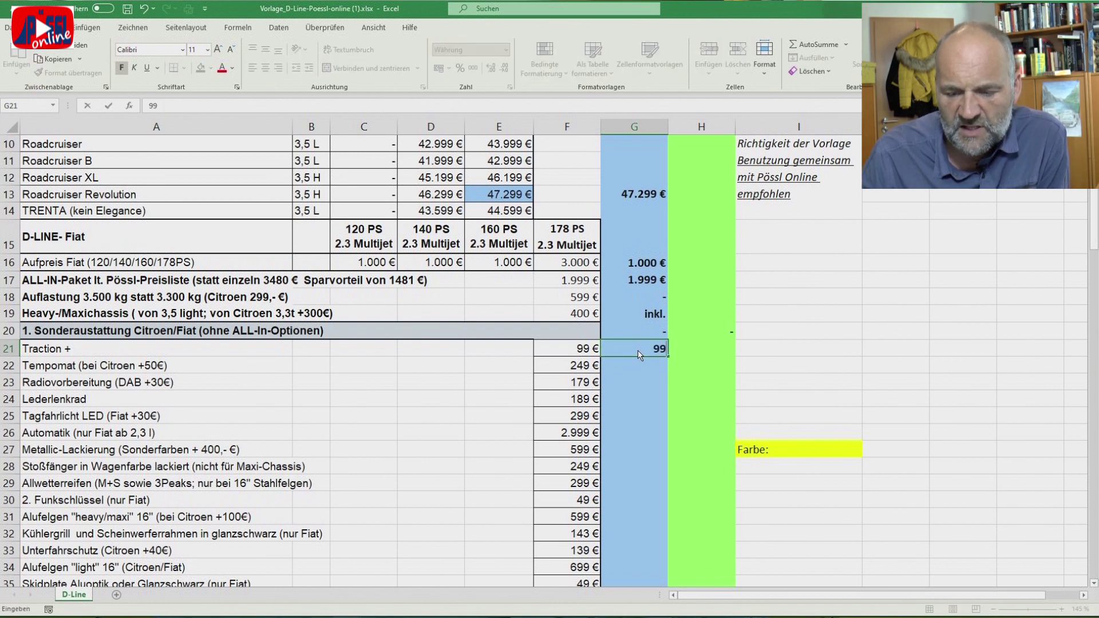
key("Return")
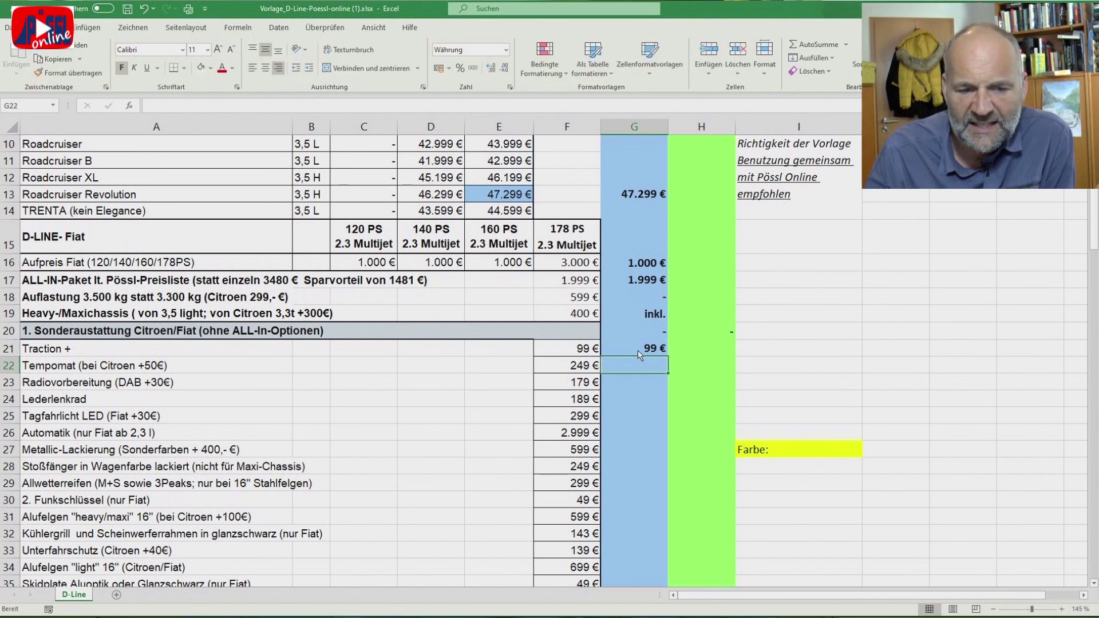
type("=F22")
key("Return")
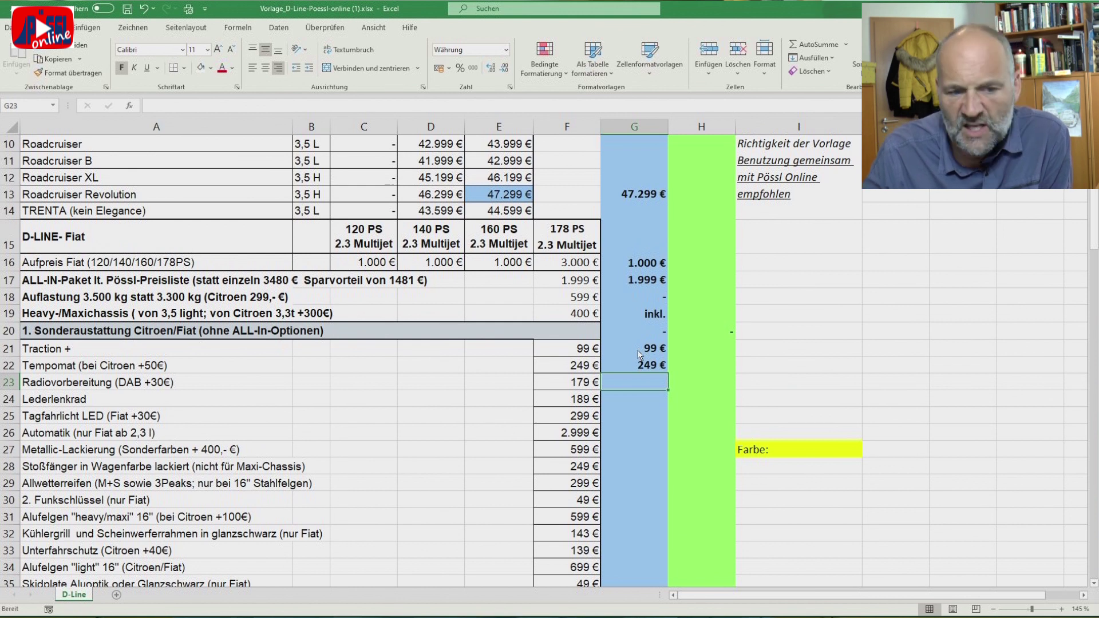
Enter 209 €, 189 € and 2.999 € for Radiovorbereitung, Lederlenkrad and Automatik
type("209")
key("Return")
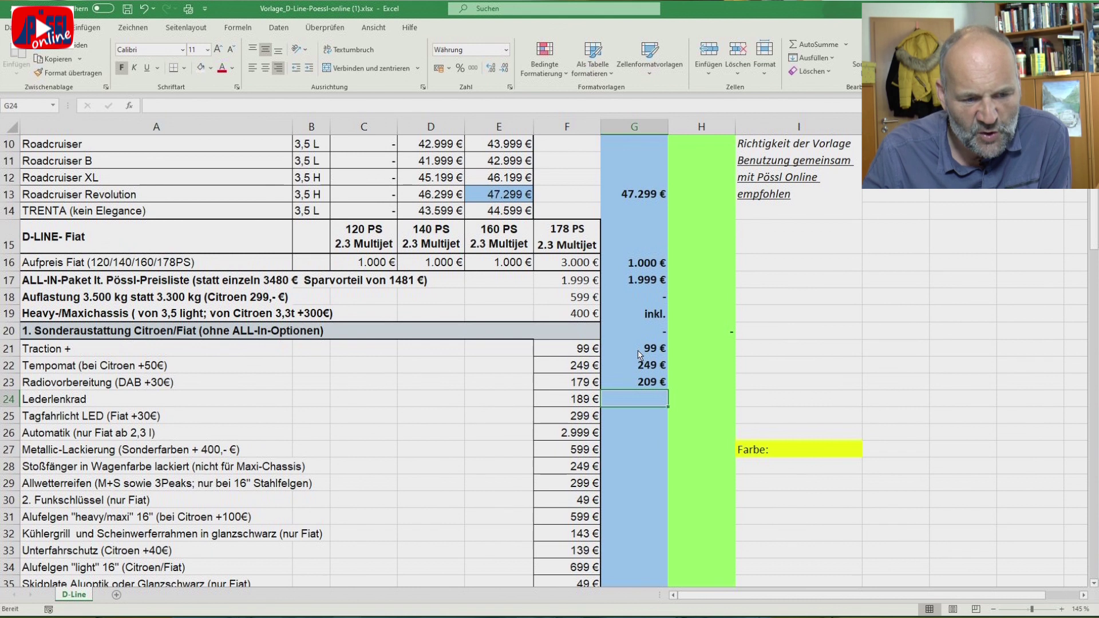
type("189")
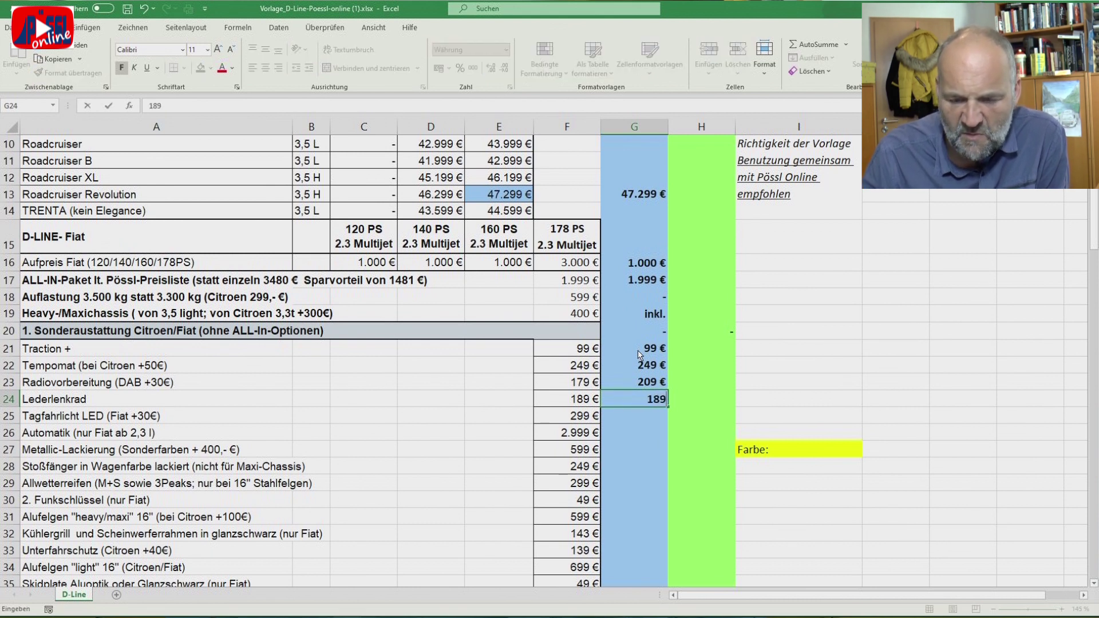
key("Return")
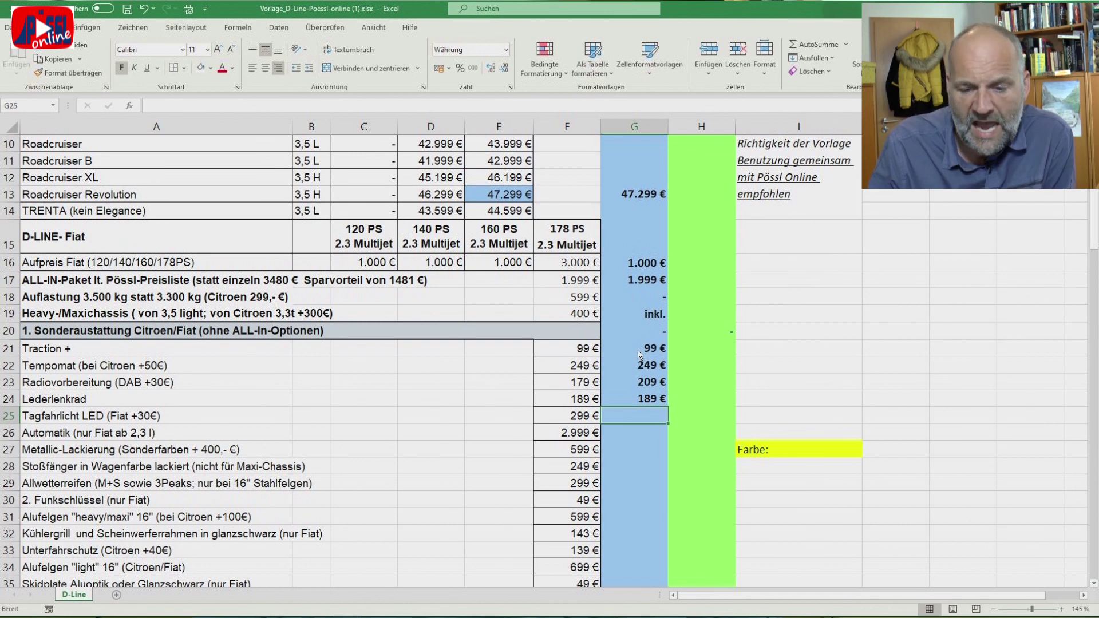
key("Return")
type("2999")
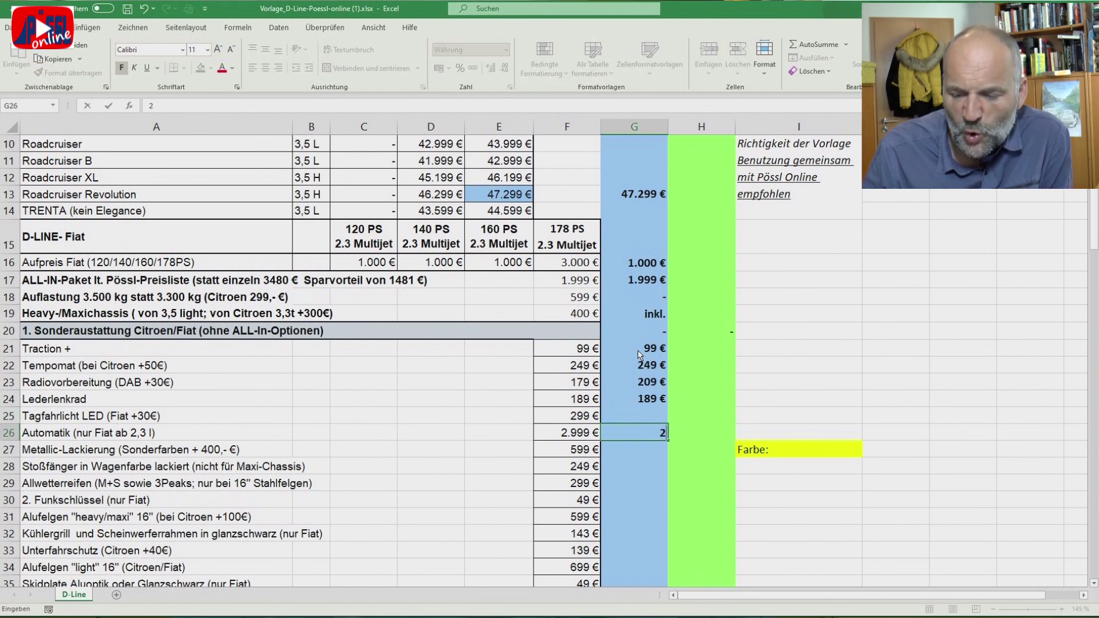
key("Return")
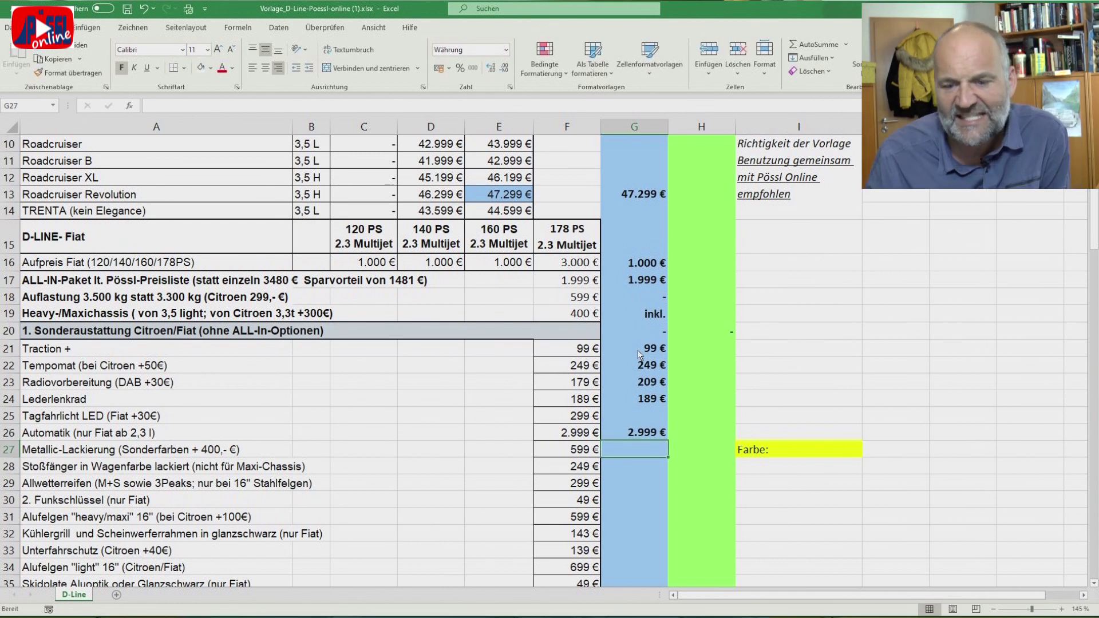
Correct the colour entry to tizianrot
type("to")
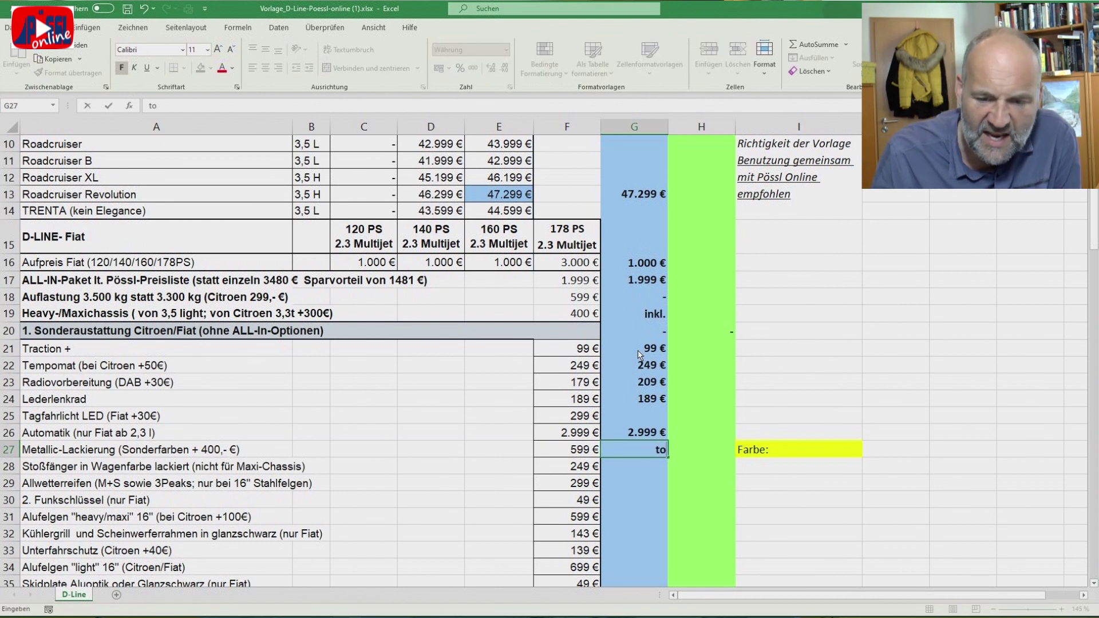
key("BackSpace")
type("izianrot")
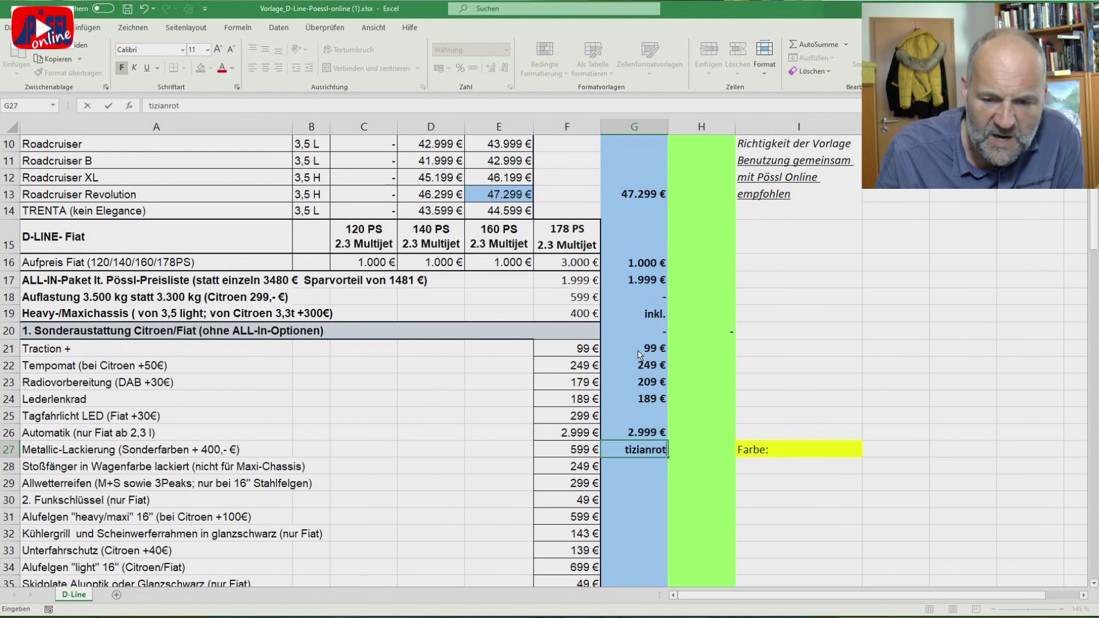
key("Return")
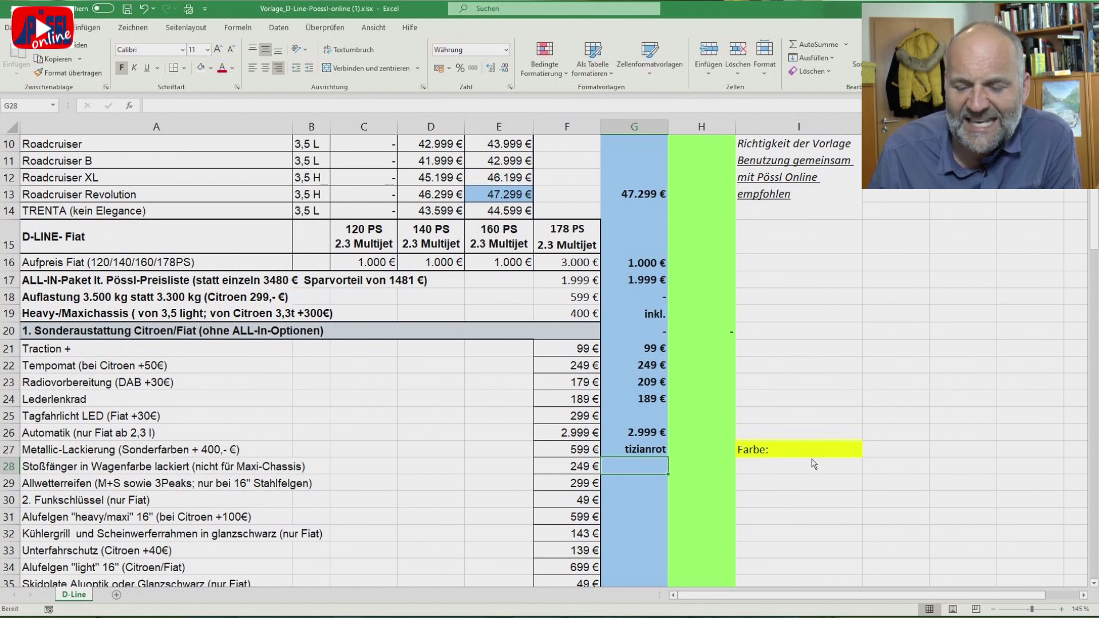
Enter 599 € for Metallic-Lackierung in G27
left_click(645, 452)
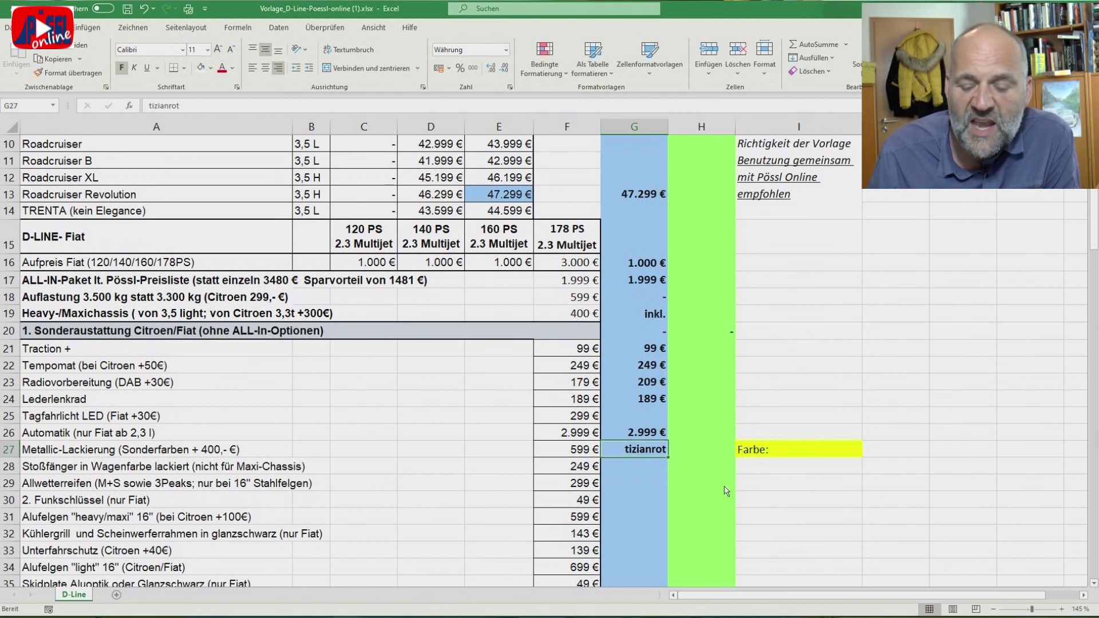
type("599")
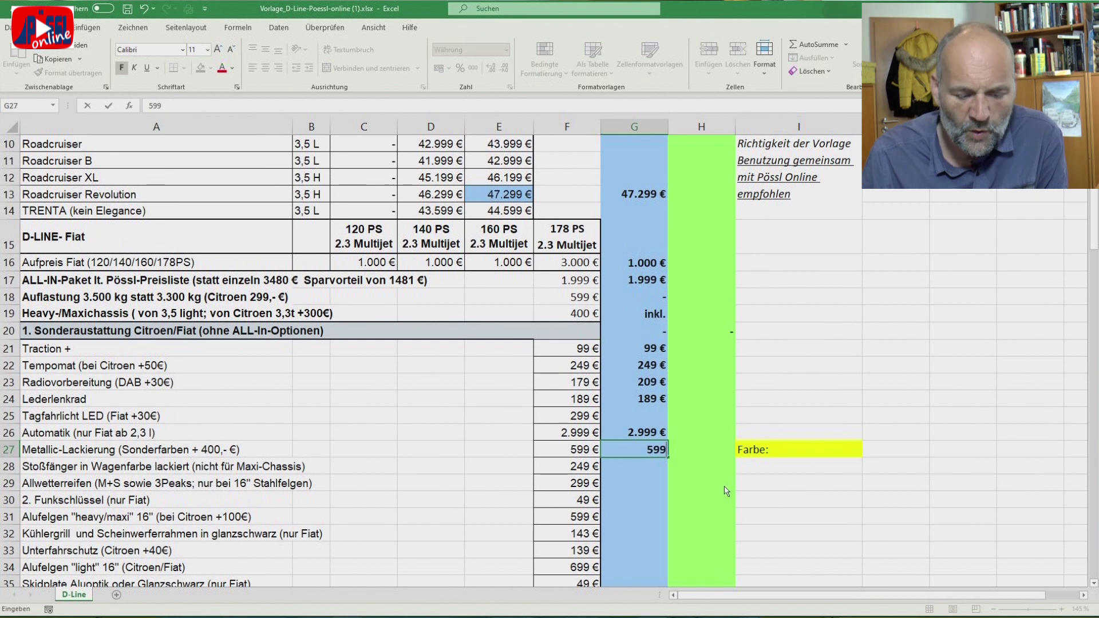
key("Tab")
key("Tab")
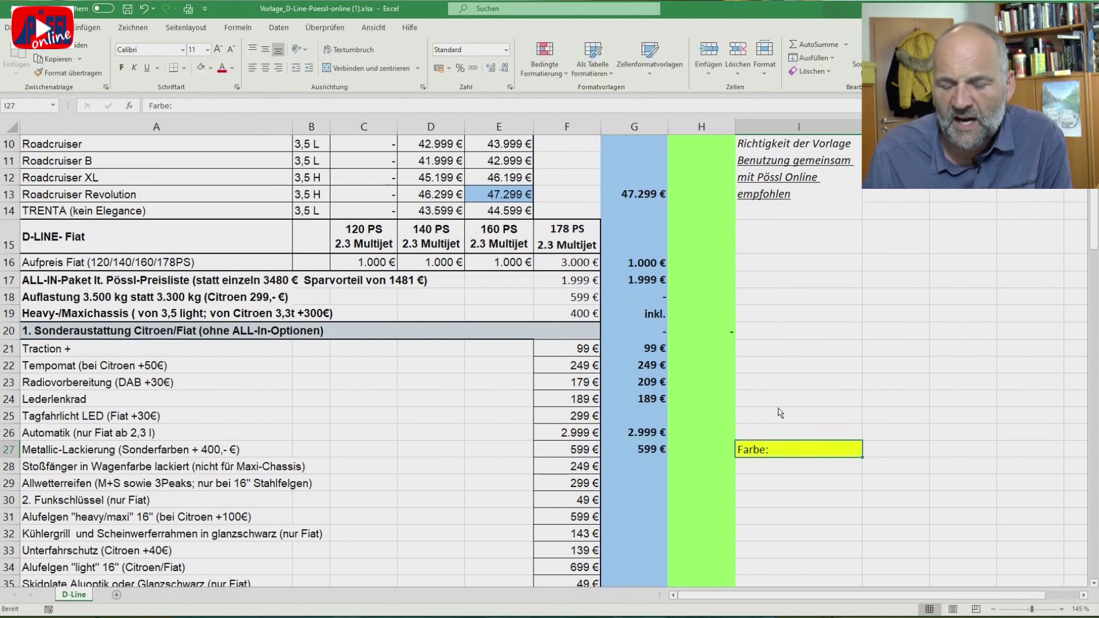
Complete the colour note beside it to read 'Farbe: eisnegrau met'
left_click(198, 106)
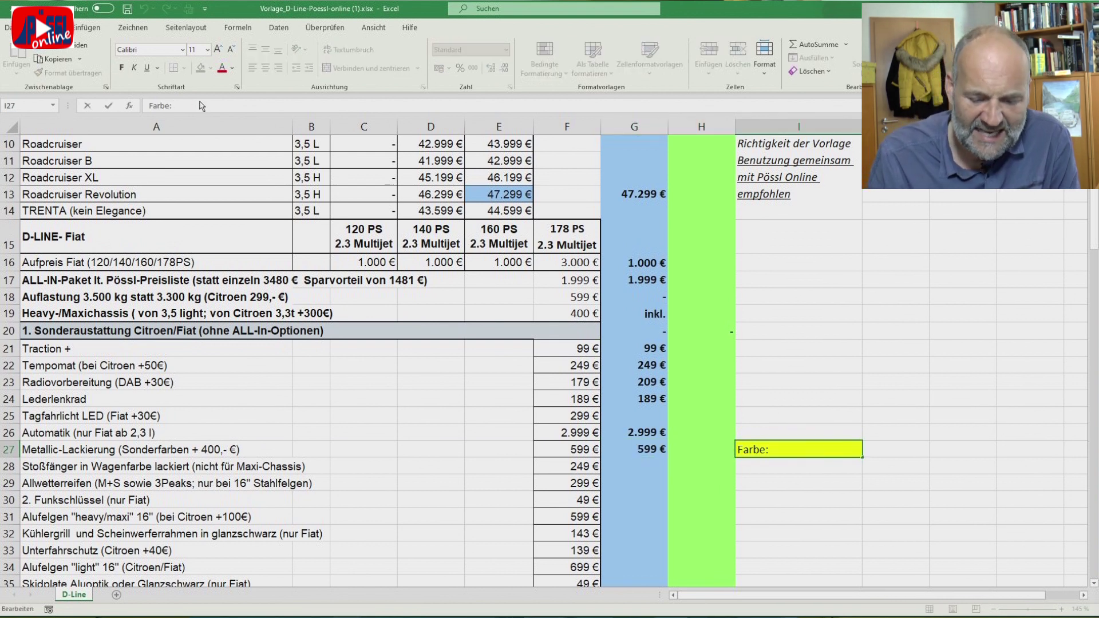
type("eisnegrau met")
key("Return")
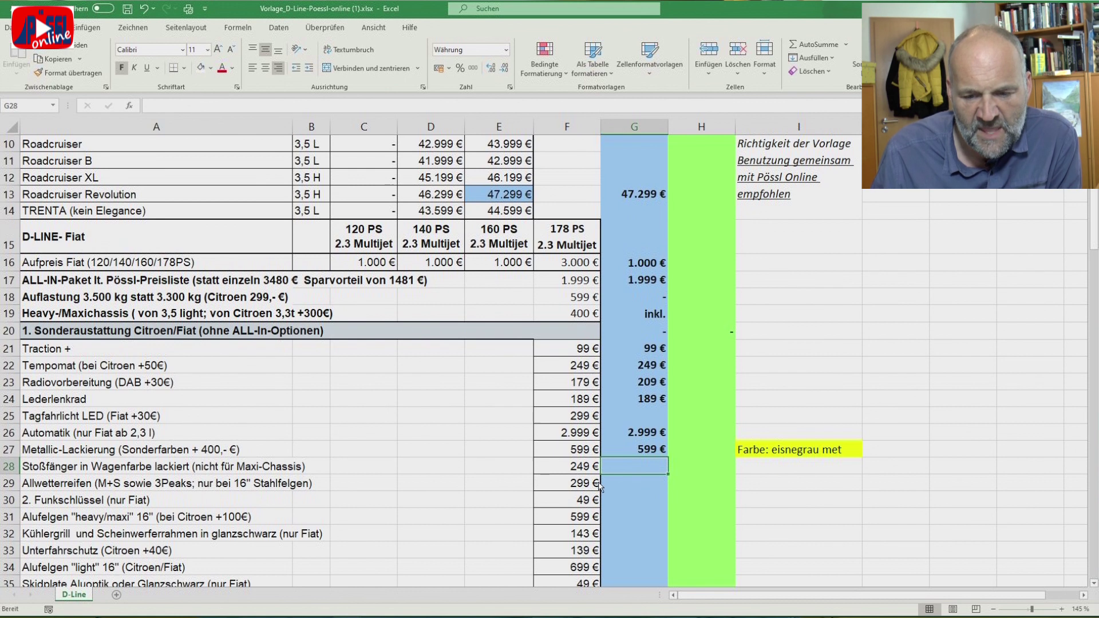
Mark the USB-Anschluss row as inkl. in column G
scroll(618, 489, "down", 3)
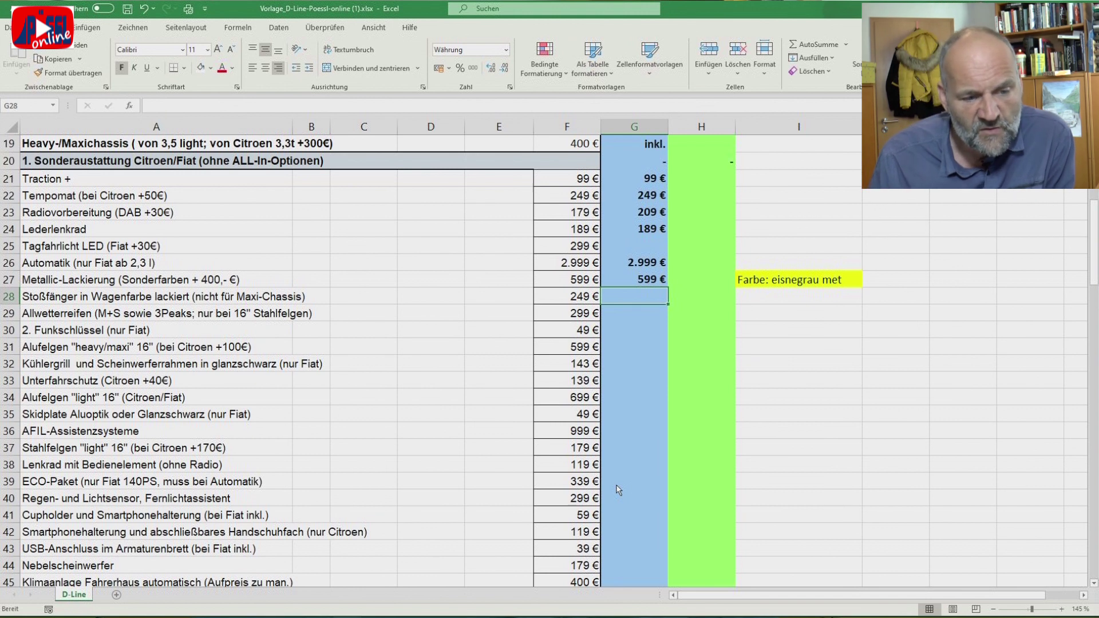
left_click(632, 517)
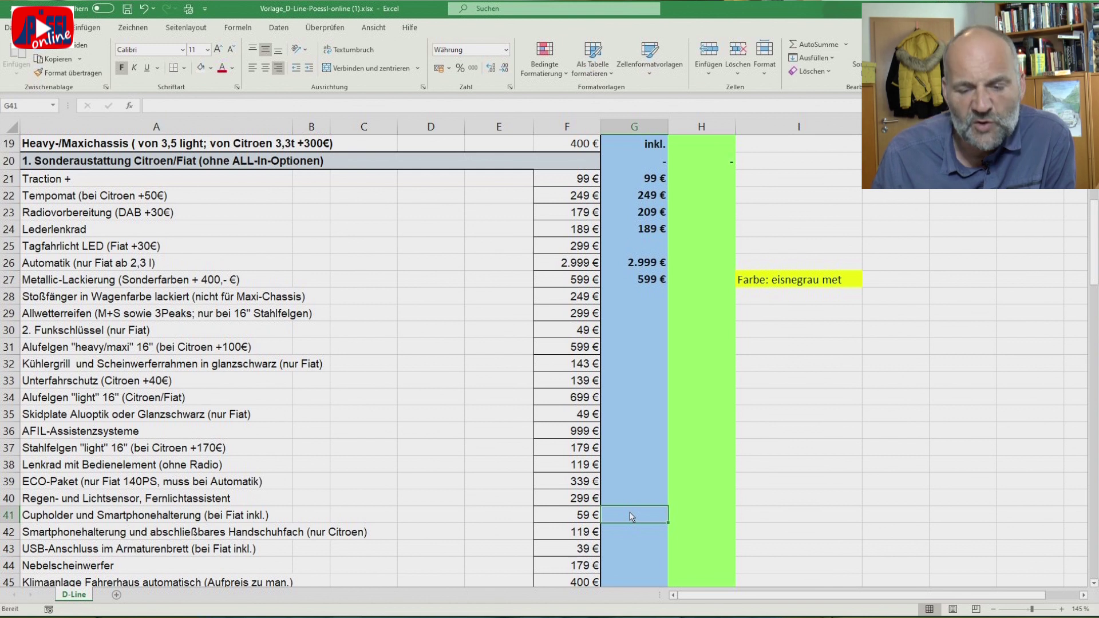
scroll(631, 517, "down", 1)
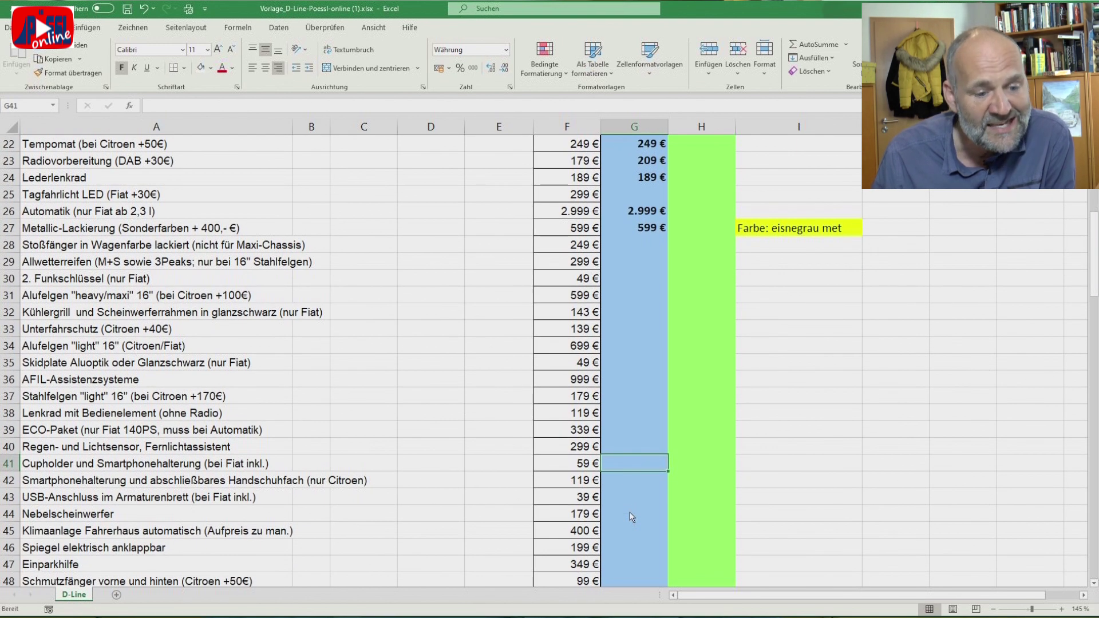
scroll(632, 517, "down", 1)
left_click(637, 447)
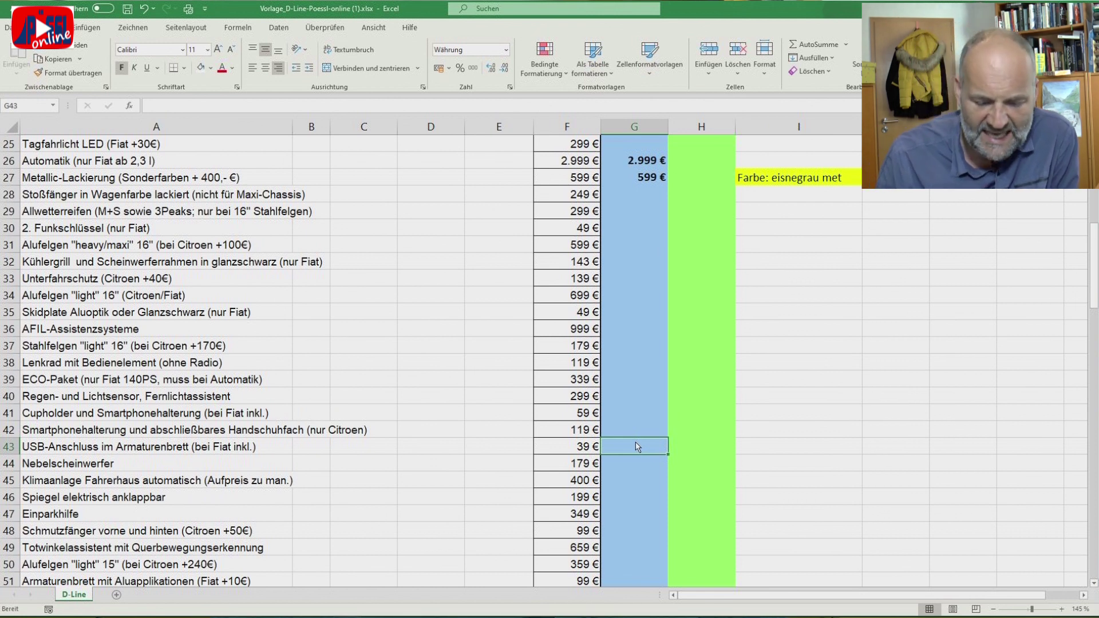
type("inkl.")
key("Return")
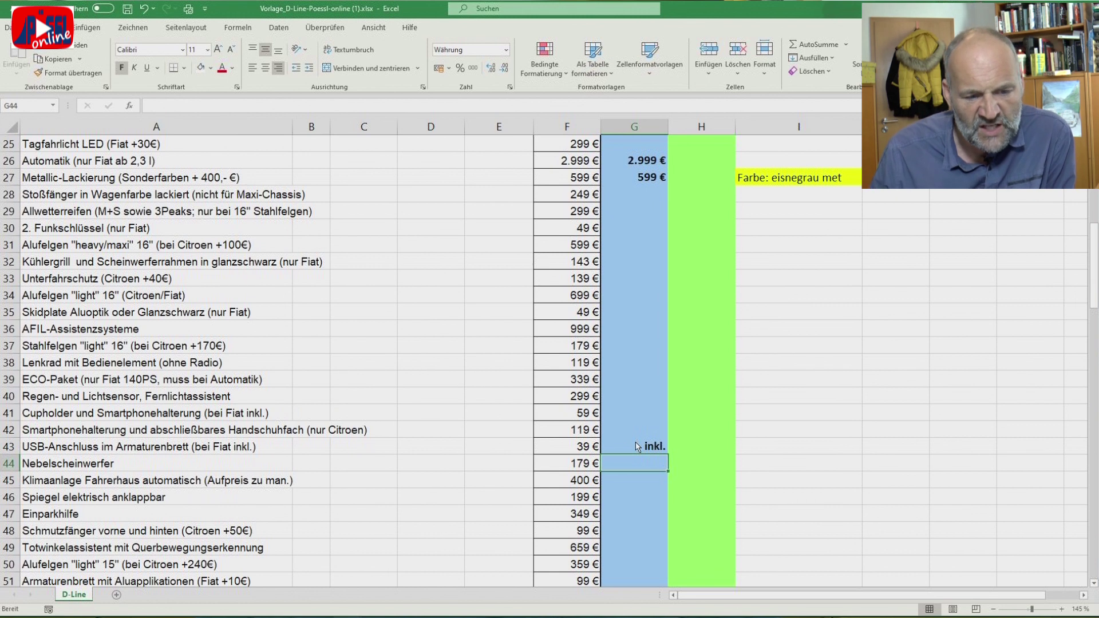
Enter 299 € for the Regen- und Lichtsensor, bringing the Summe to 56.141 €
left_click(634, 481)
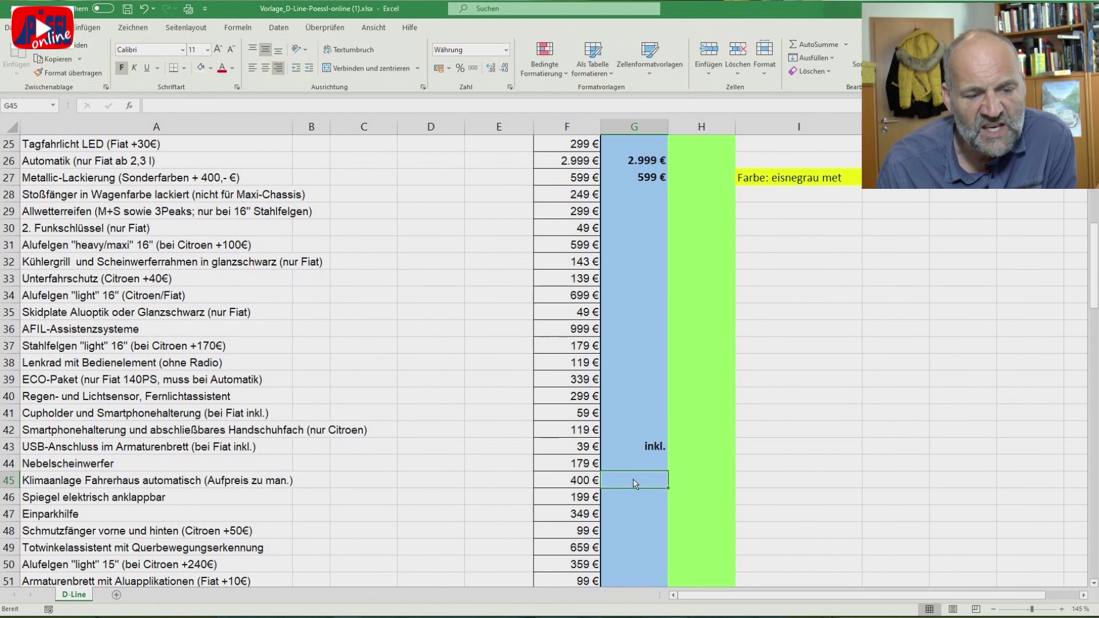
scroll(634, 483, "down", 2)
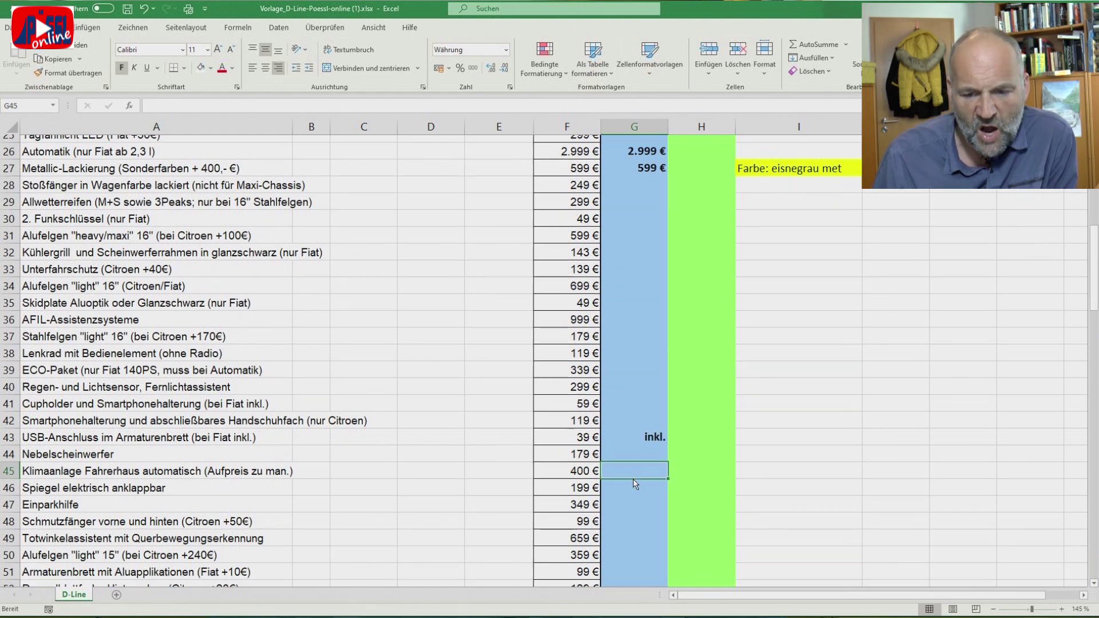
scroll(634, 484, "down", 1)
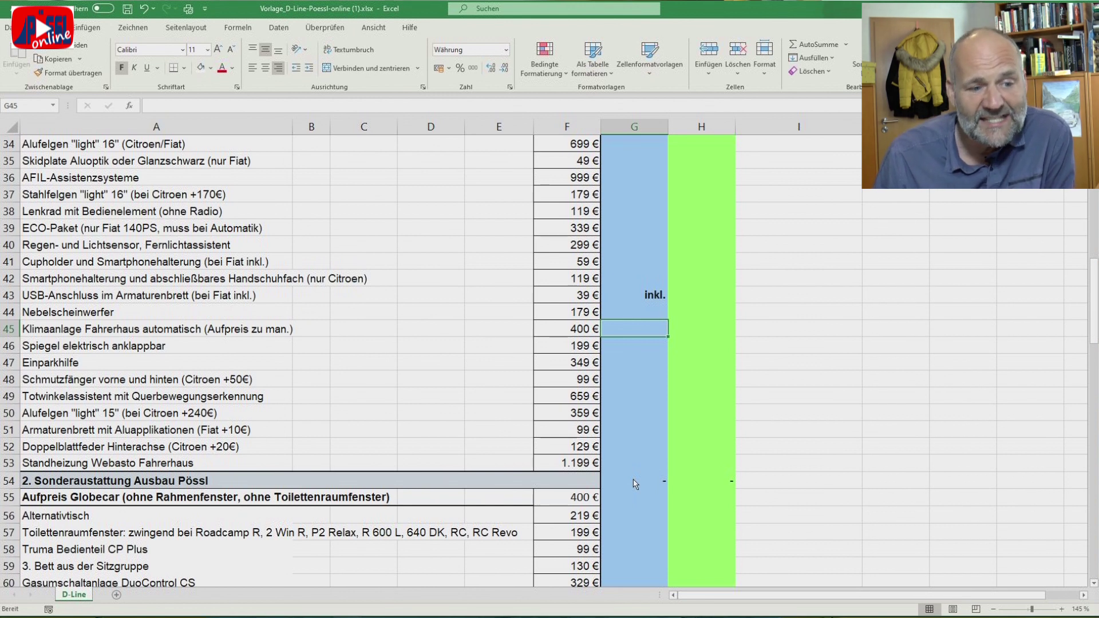
left_click(640, 247)
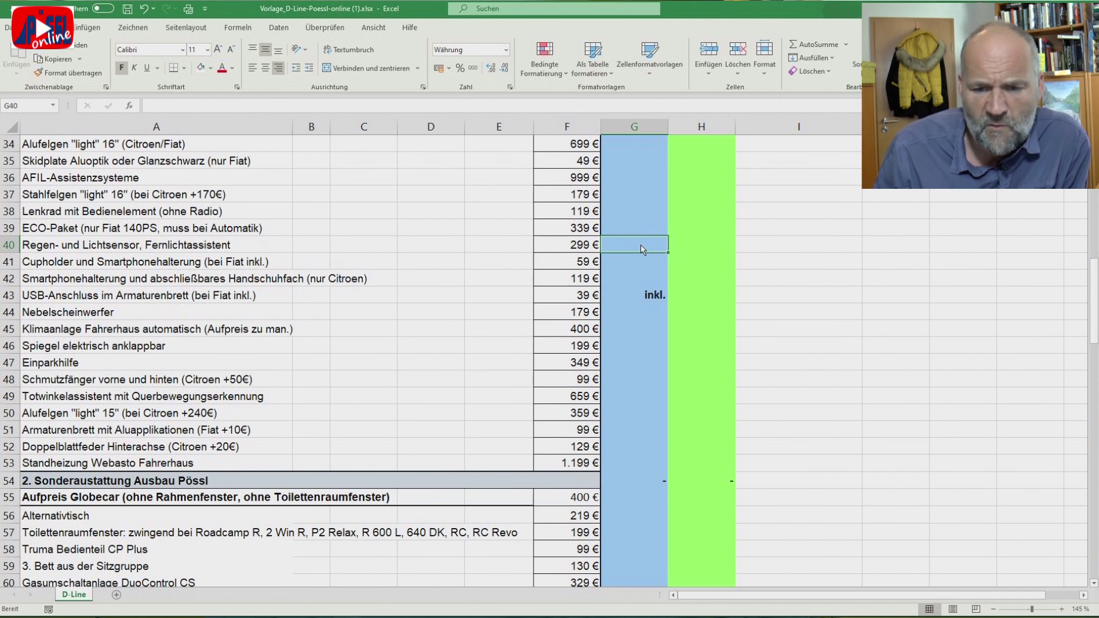
type("299")
key("Return")
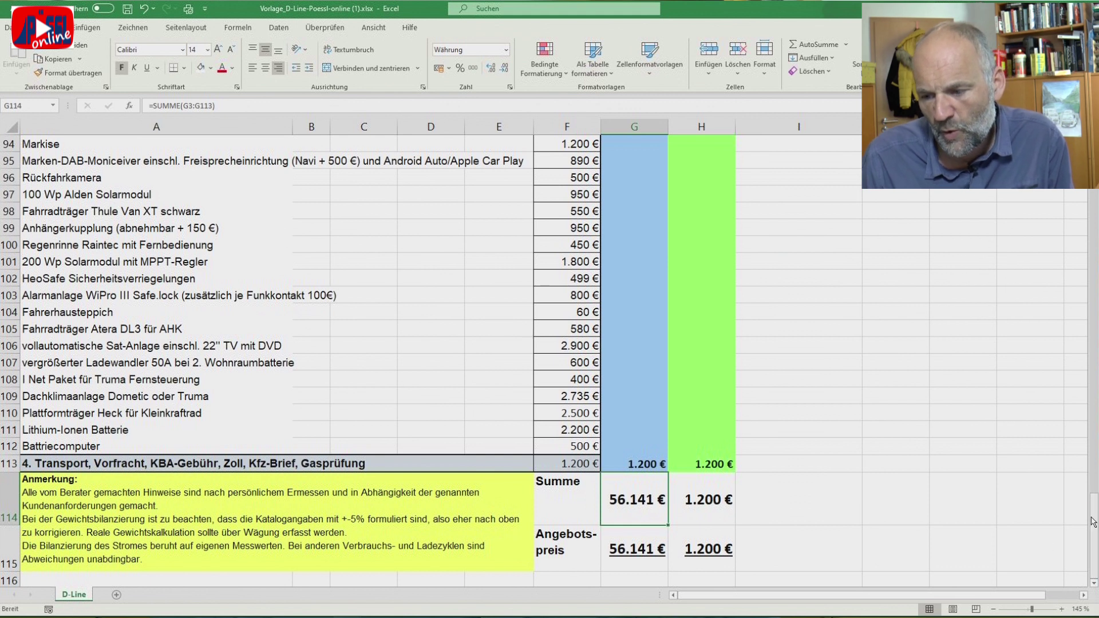
Scroll down to section 2, the Pössl conversion extras, and select G54
left_click_drag(1092, 512, 1092, 209)
left_click(643, 445)
scroll(652, 486, "down", 2)
scroll(664, 527, "down", 2)
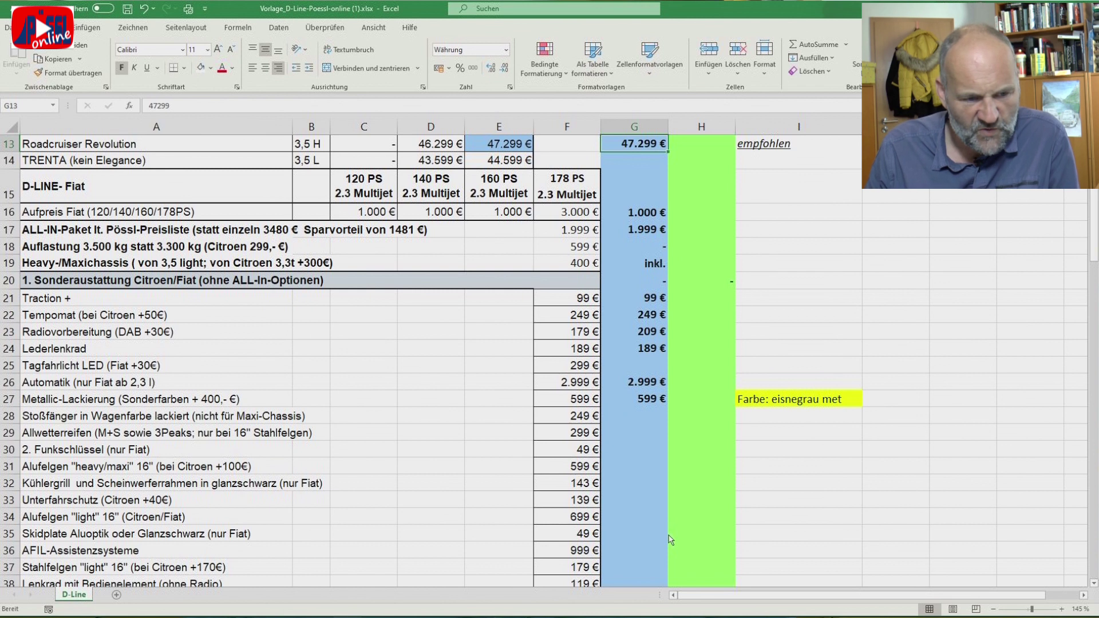
scroll(667, 535, "down", 2)
scroll(660, 529, "down", 2)
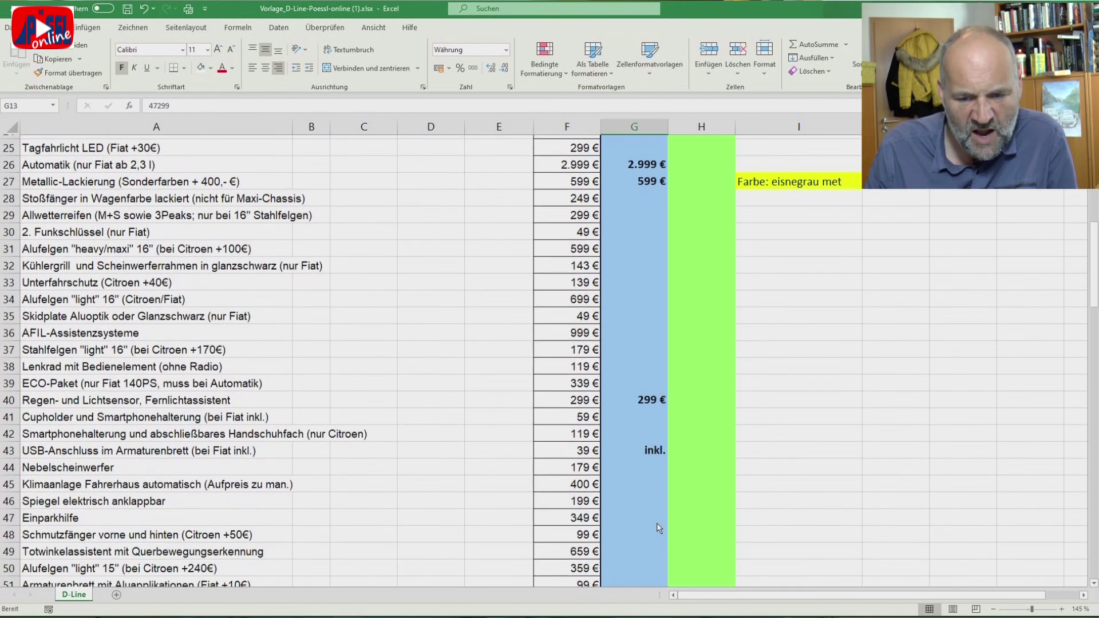
scroll(659, 528, "down", 3)
scroll(659, 528, "down", 1)
left_click(636, 430)
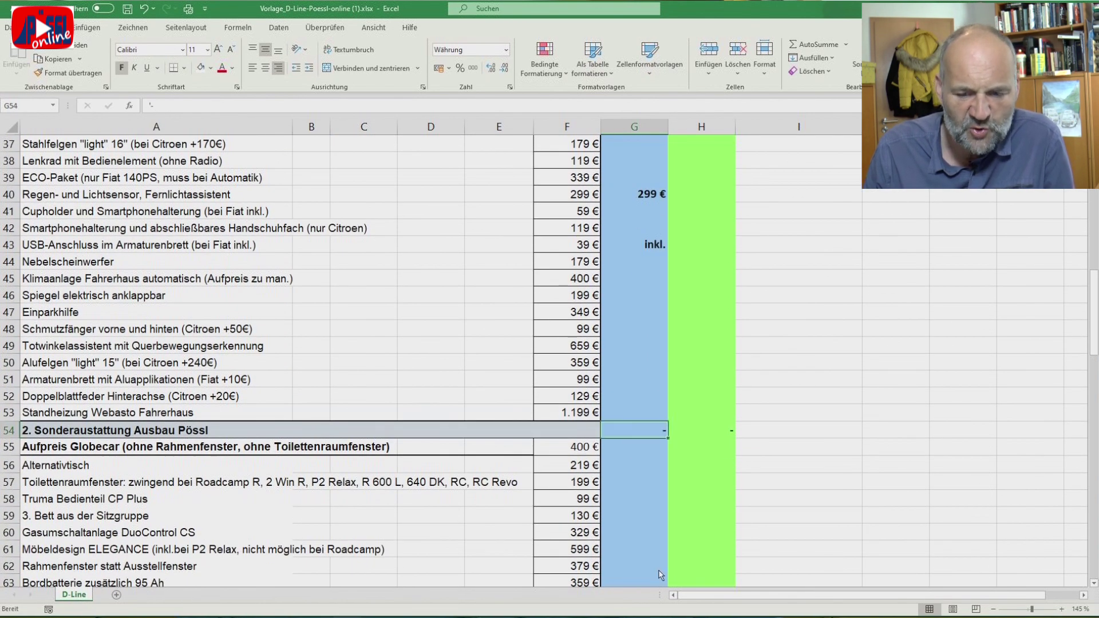
Bring the Pössl 2020 price list PDF in Acrobat Reader to the front
scroll(661, 574, "down", 3)
scroll(661, 574, "down", 1)
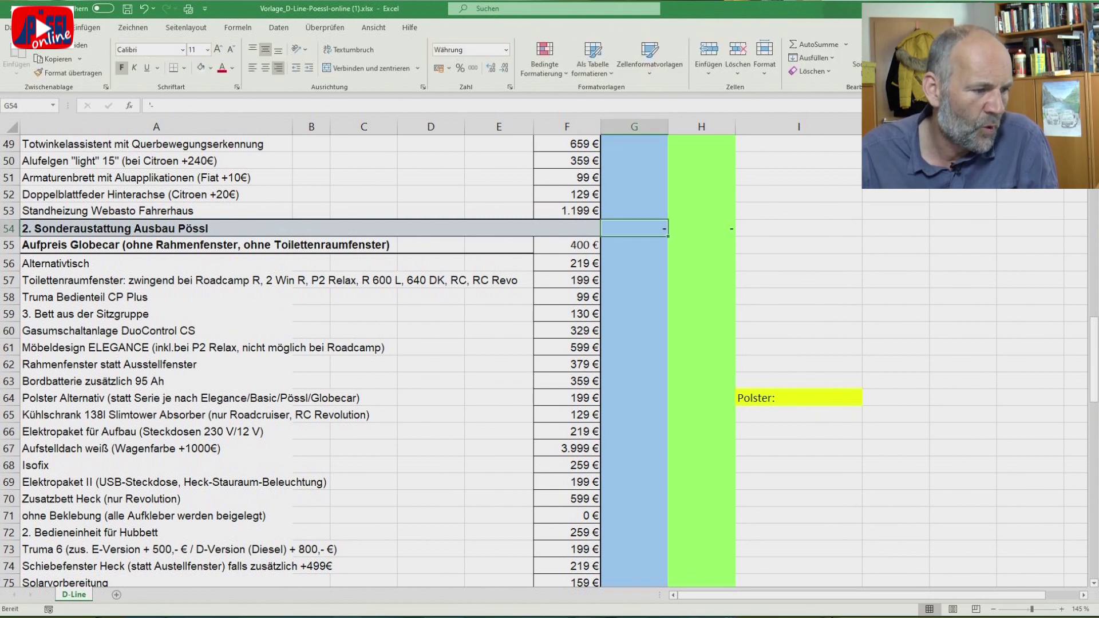
key("alt+Tab")
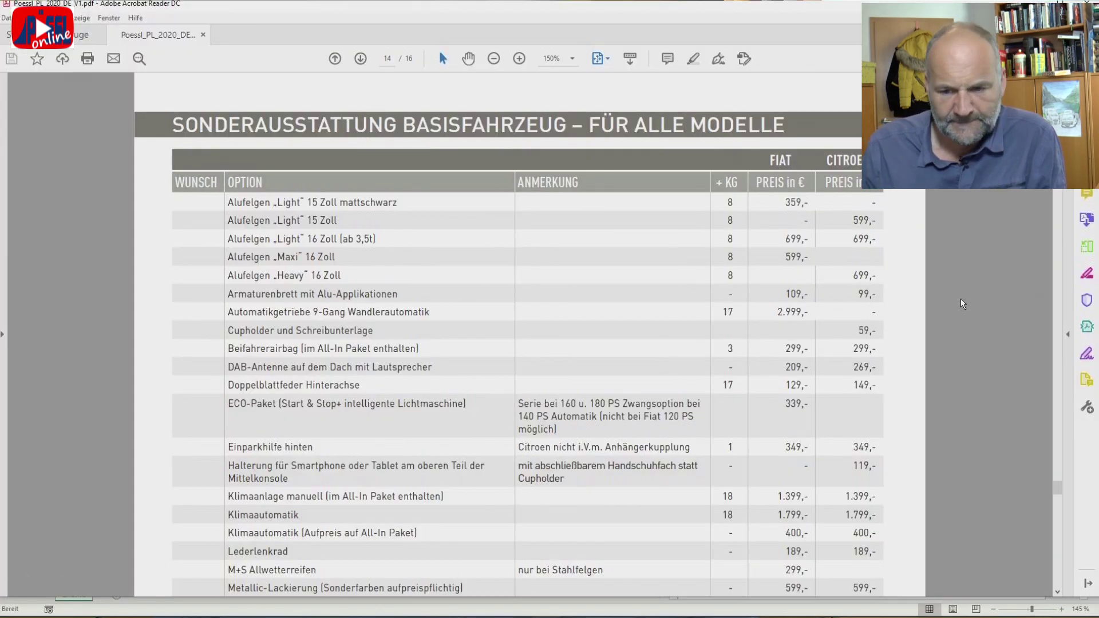
Page the price list PDF to page 6, just before the conversion-extras table
scroll(963, 304, "up", 5)
mouse_move(1058, 482)
left_mouse_down()
mouse_move(1056, 243)
mouse_move(1059, 286)
left_mouse_up()
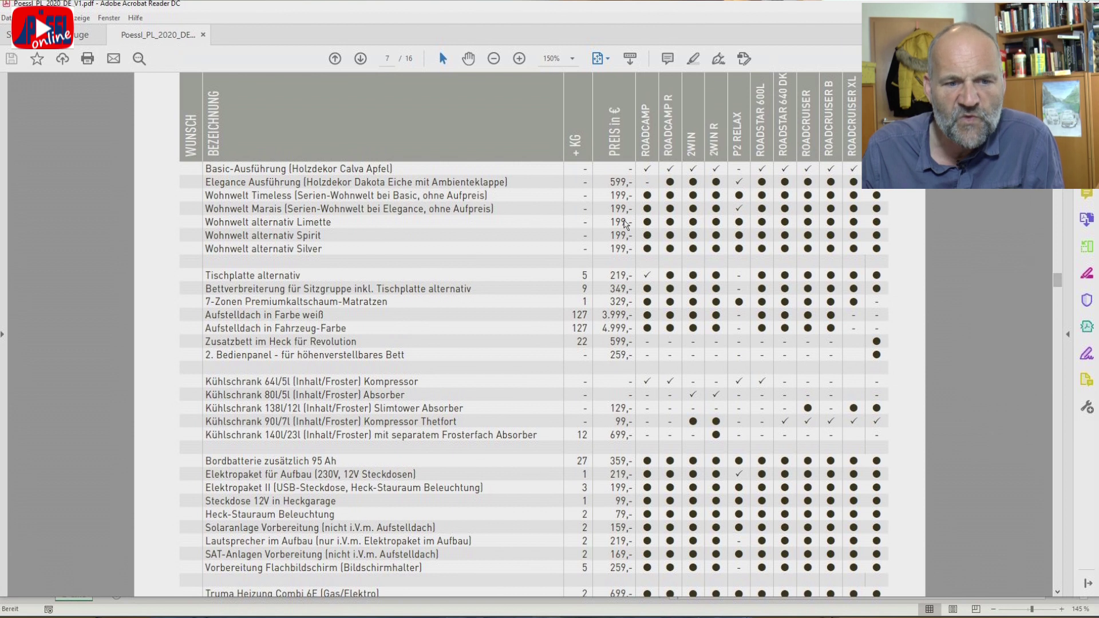
scroll(420, 215, "up", 2)
scroll(419, 215, "up", 3)
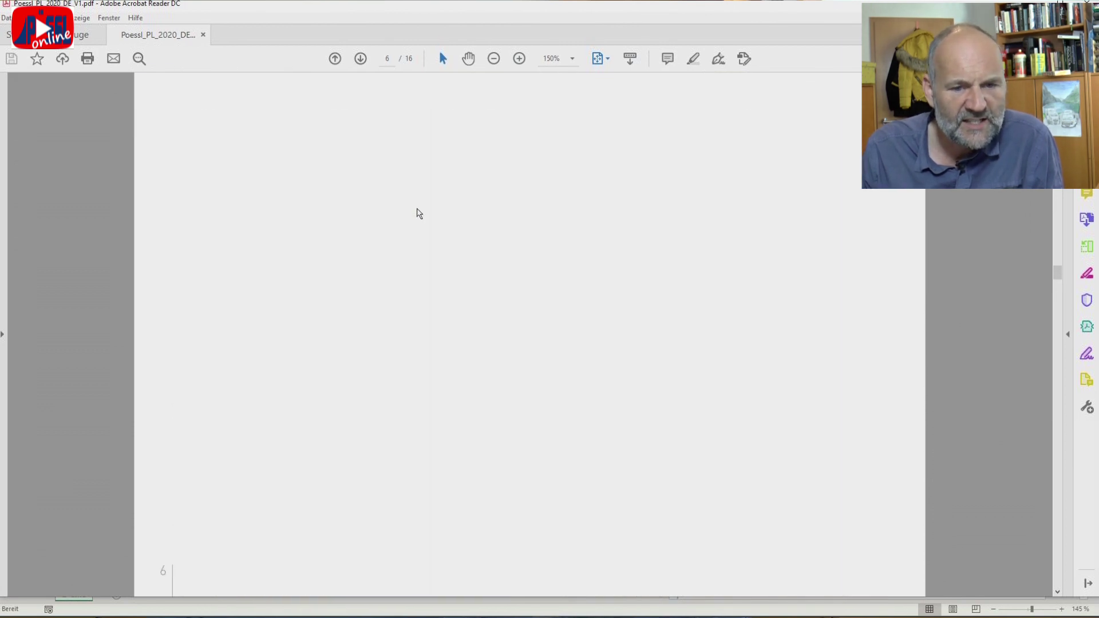
scroll(419, 215, "down", 5)
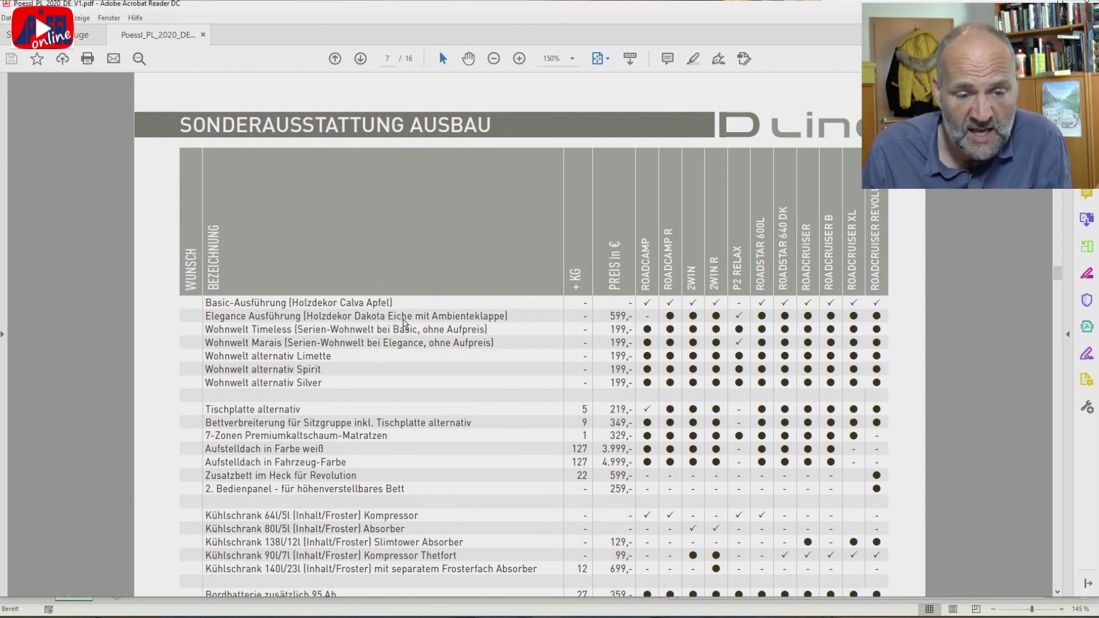
Return to the configurator workbook at the Aufpreis Globecar row G55
key("alt+Tab")
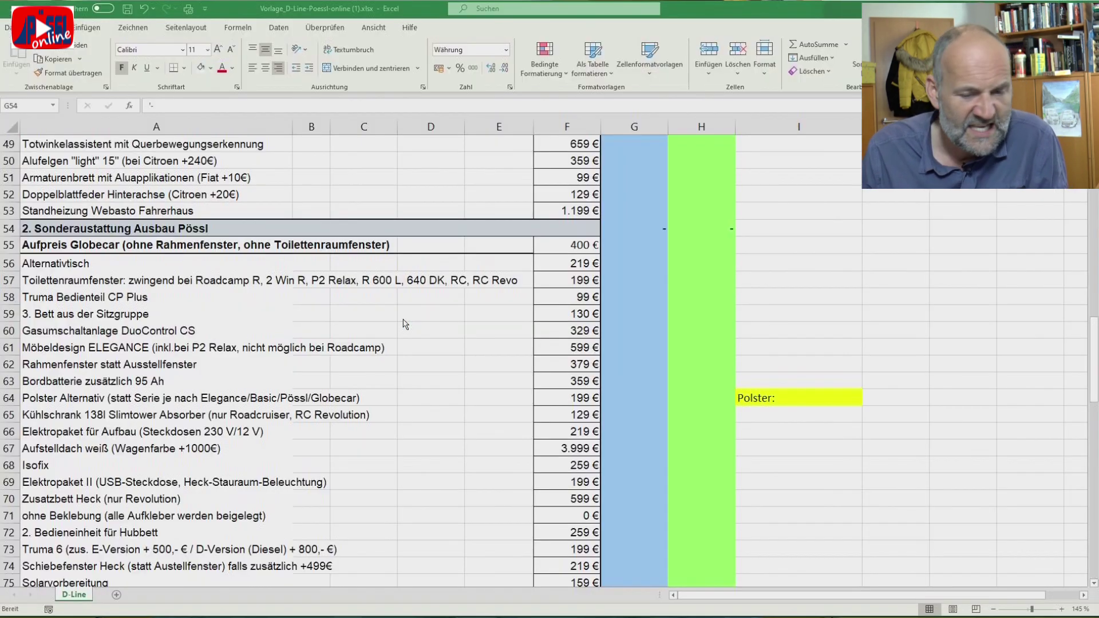
key("Down")
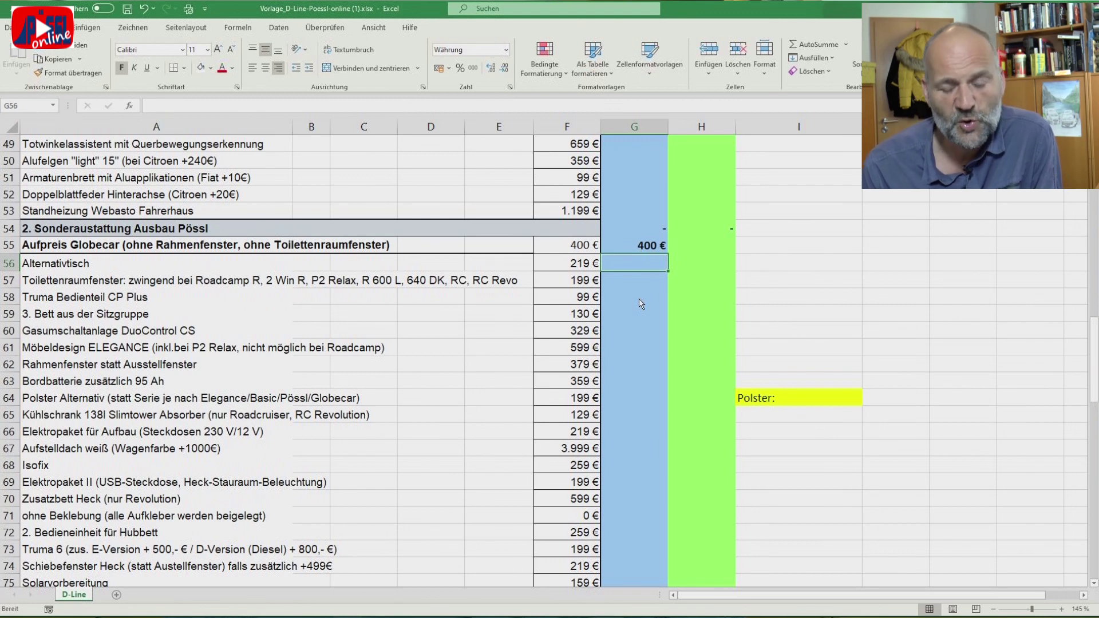
Enter =F56, 199 for the toilet room window and 99 for the Truma control panel
type("=F56")
key("Return")
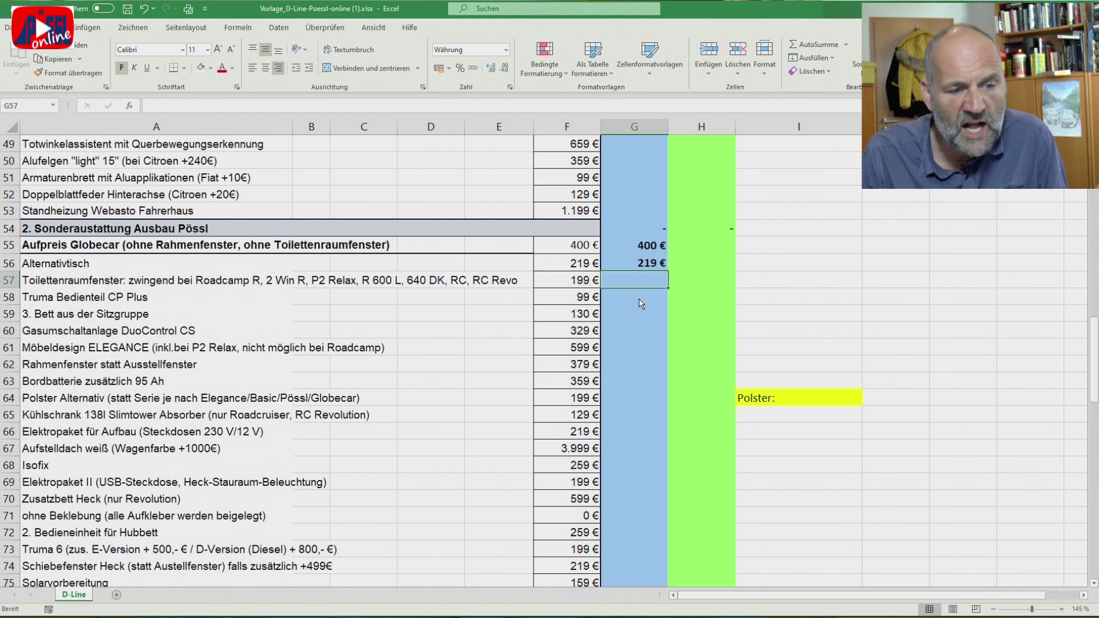
type("199")
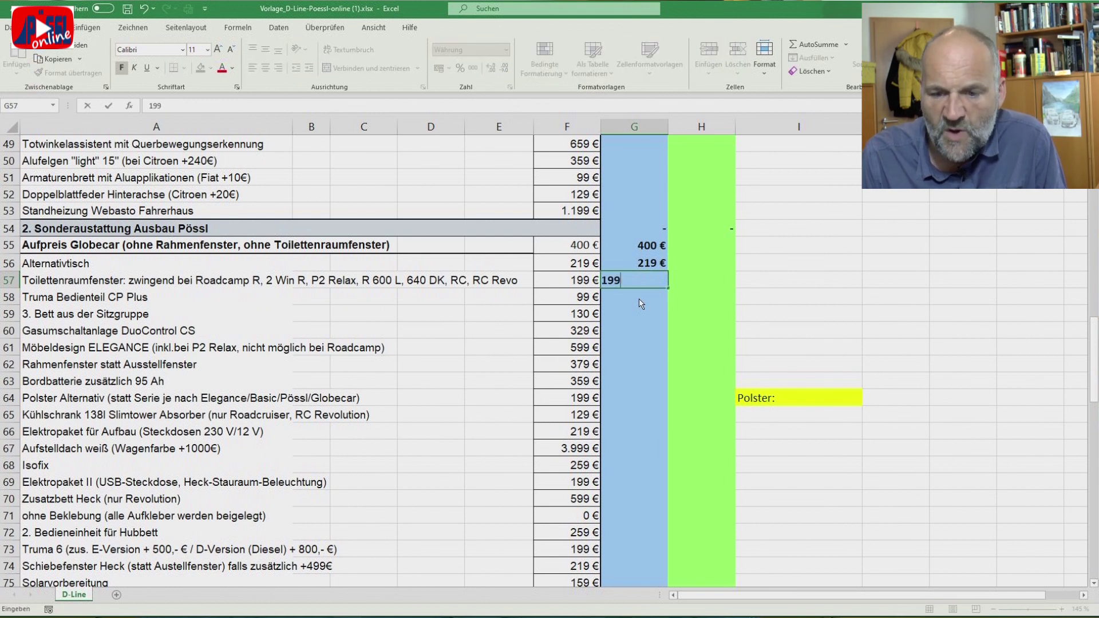
key("Return")
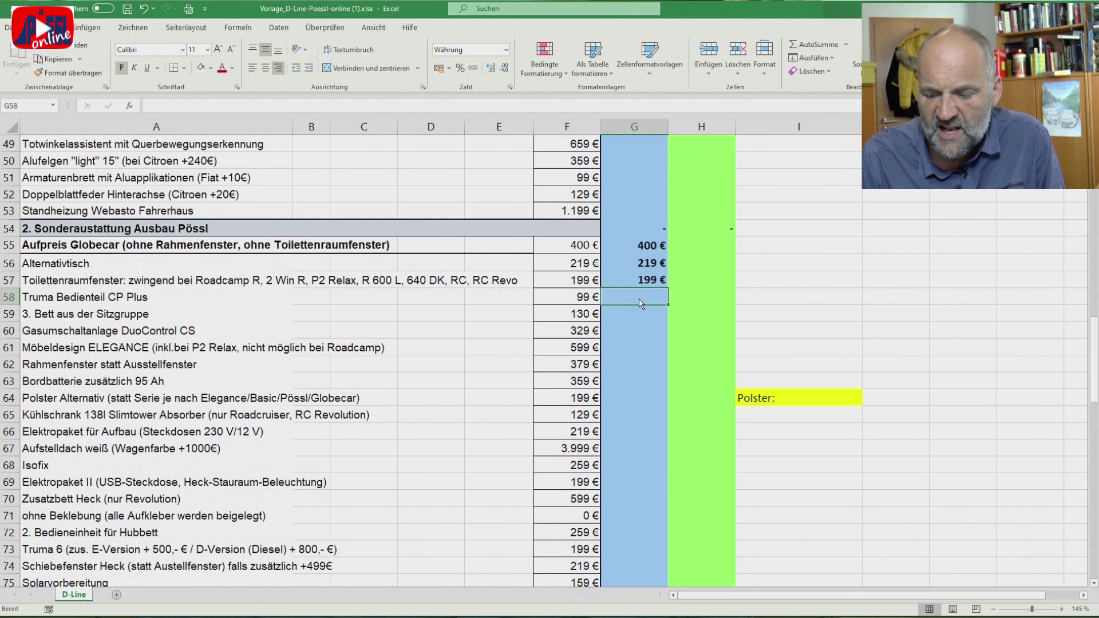
type("99")
key("Return")
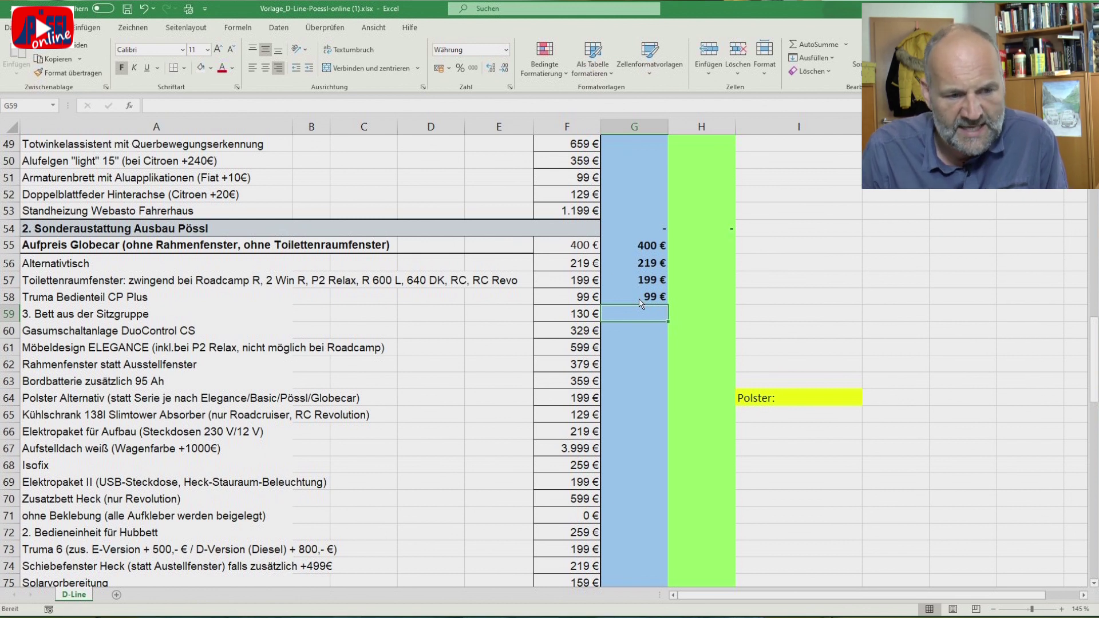
Enter 329 for DuoControl, 379 for frame windows and 199 for alternative upholstery, skipping unchosen rows
key("Down")
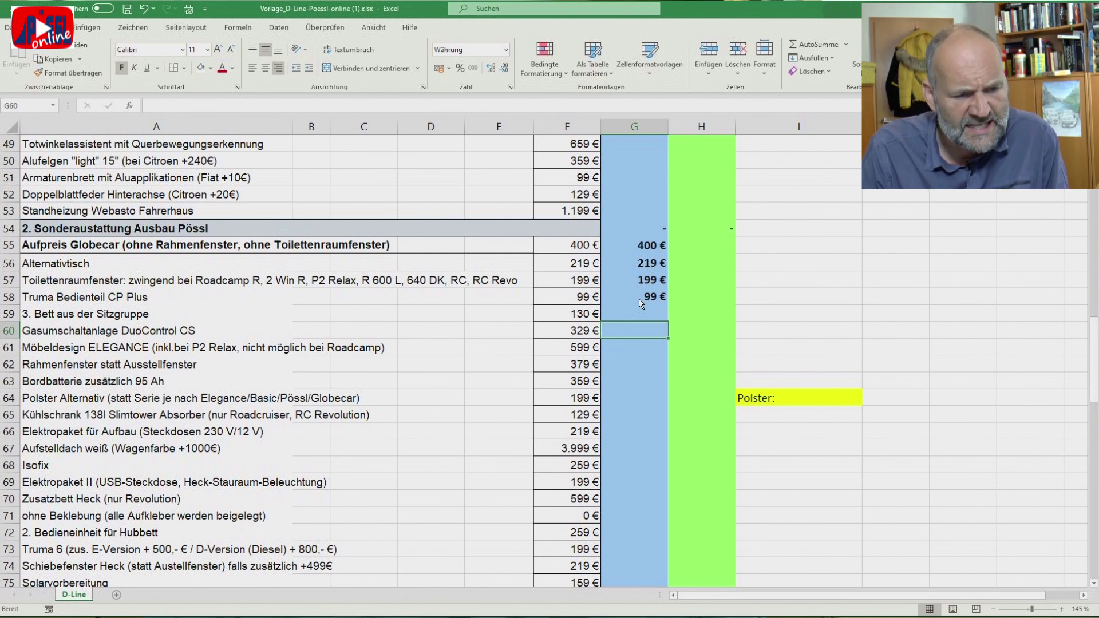
type("329")
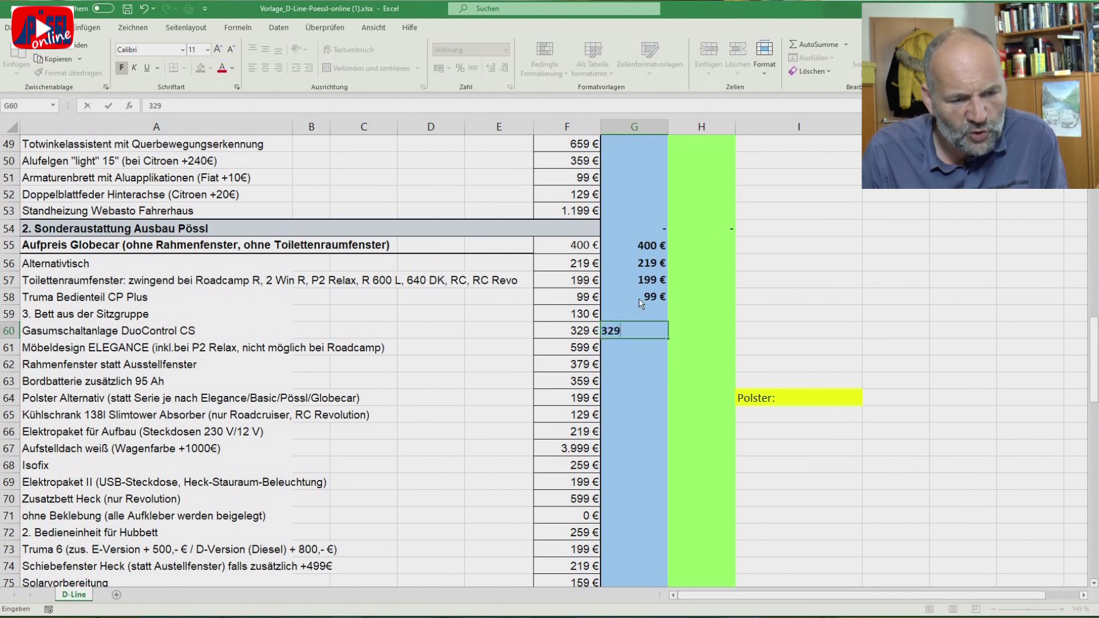
key("Return")
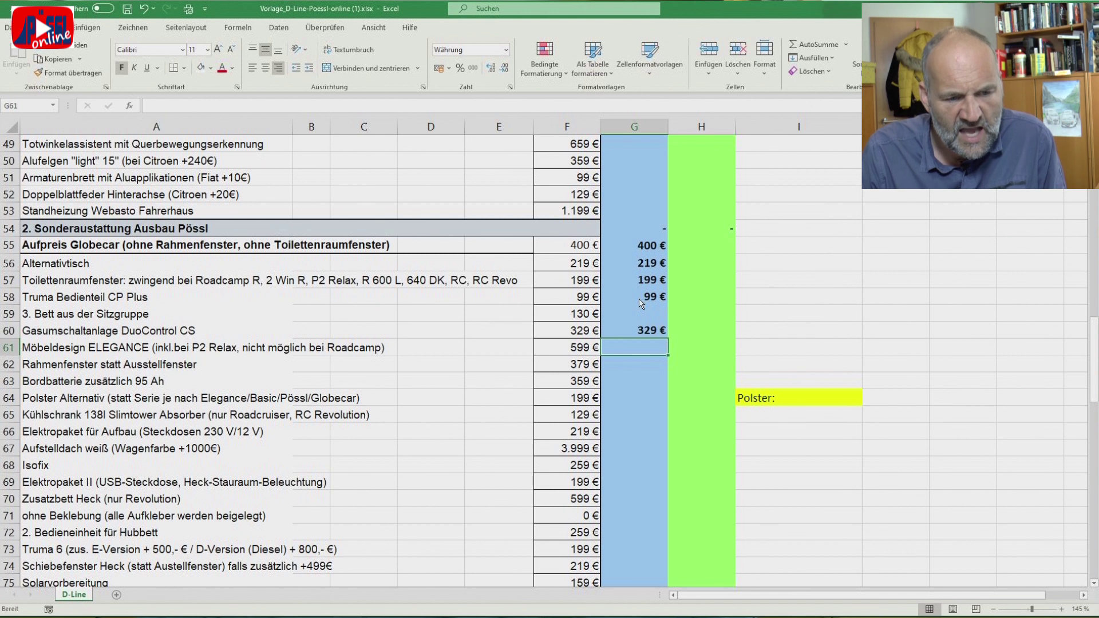
key("Return")
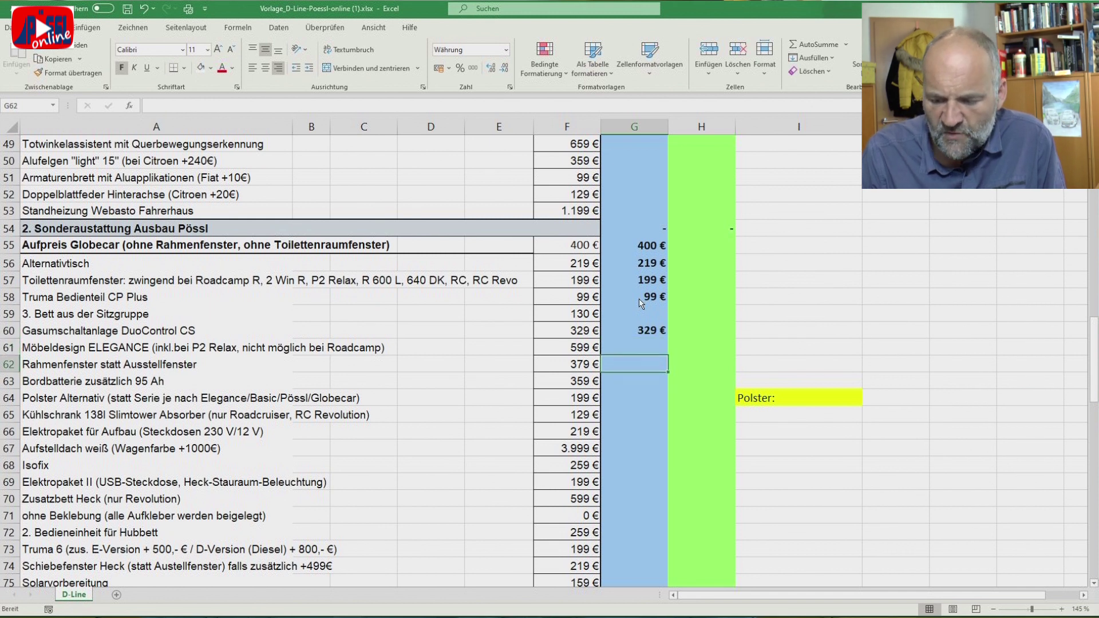
type("379")
key("Return")
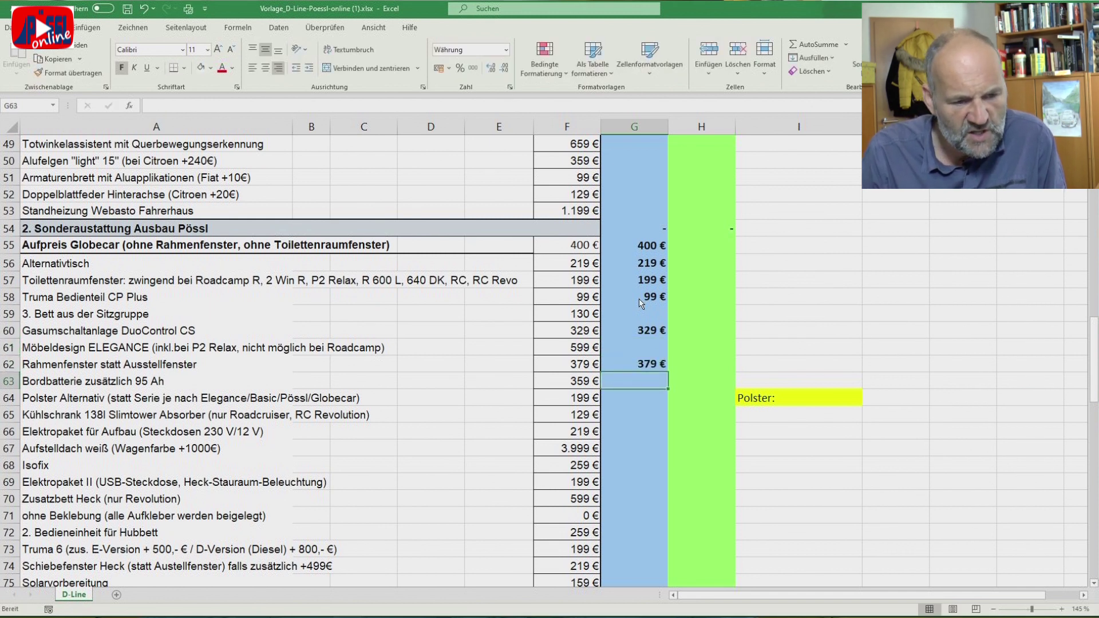
key("Return")
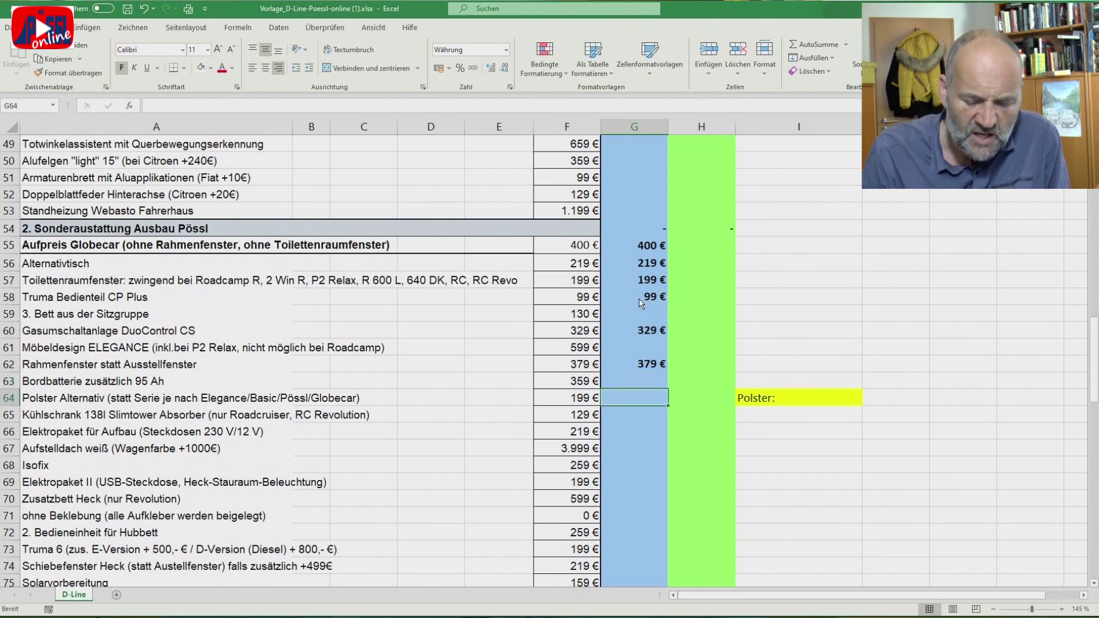
type("199")
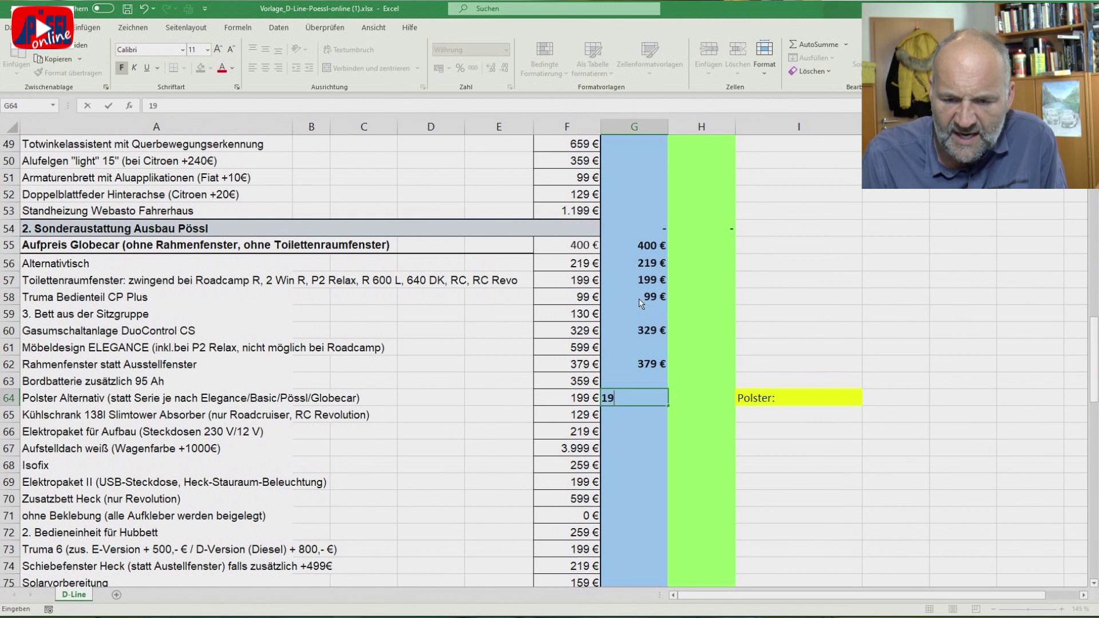
key("Tab")
key("Tab")
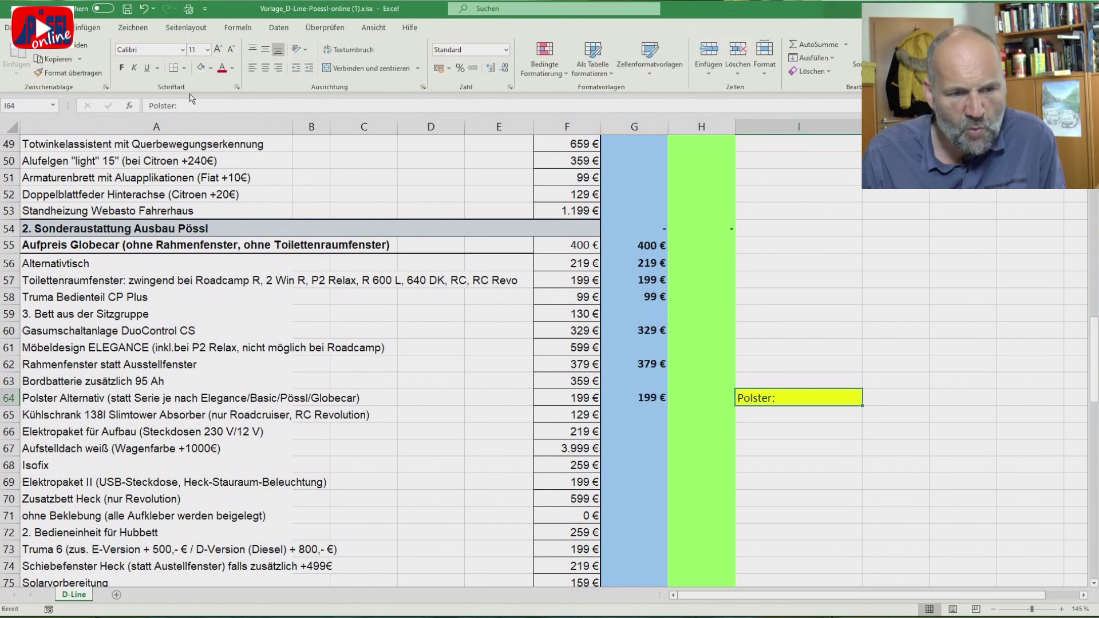
Add 'lemon' after 'Polster:' in I64 and enter 129 for the Slimtower fridge
left_click(195, 107)
type("lemon")
key("Return")
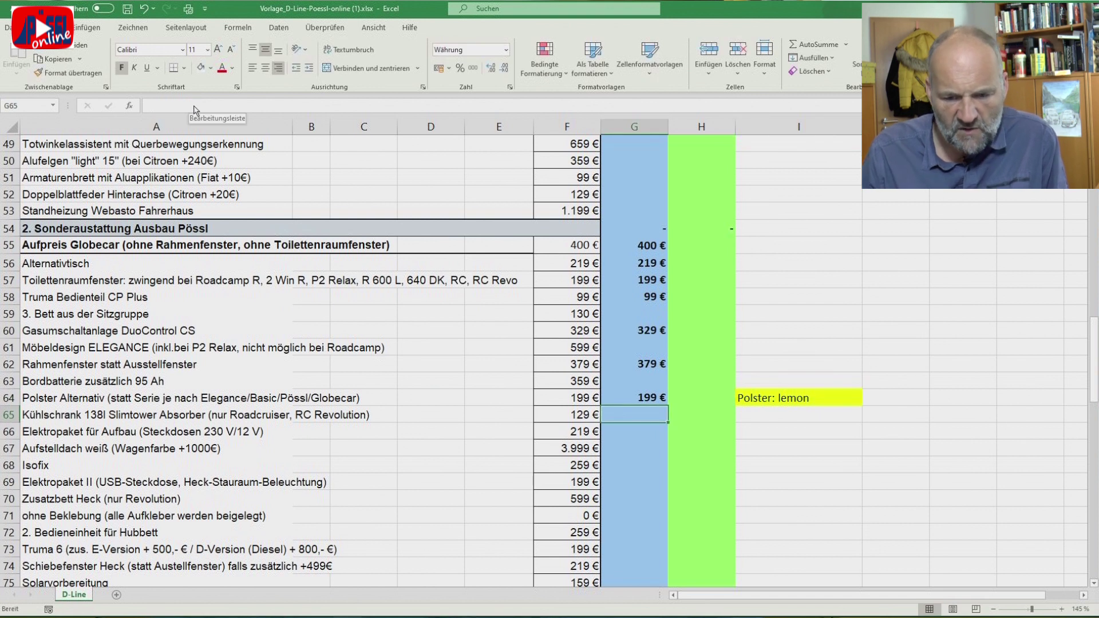
type("129")
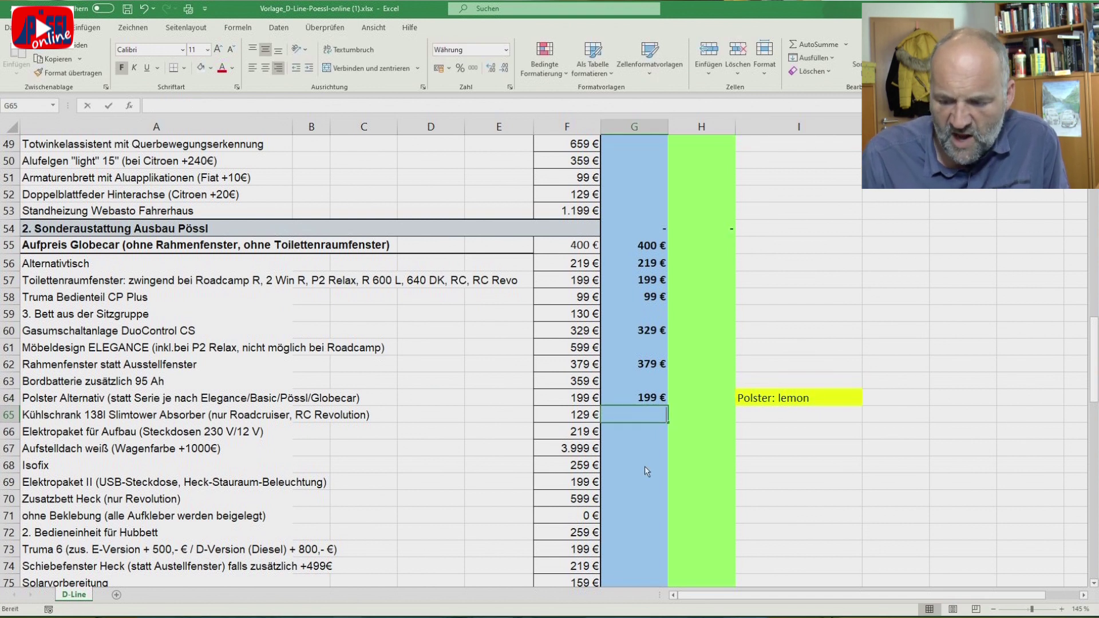
key("Return")
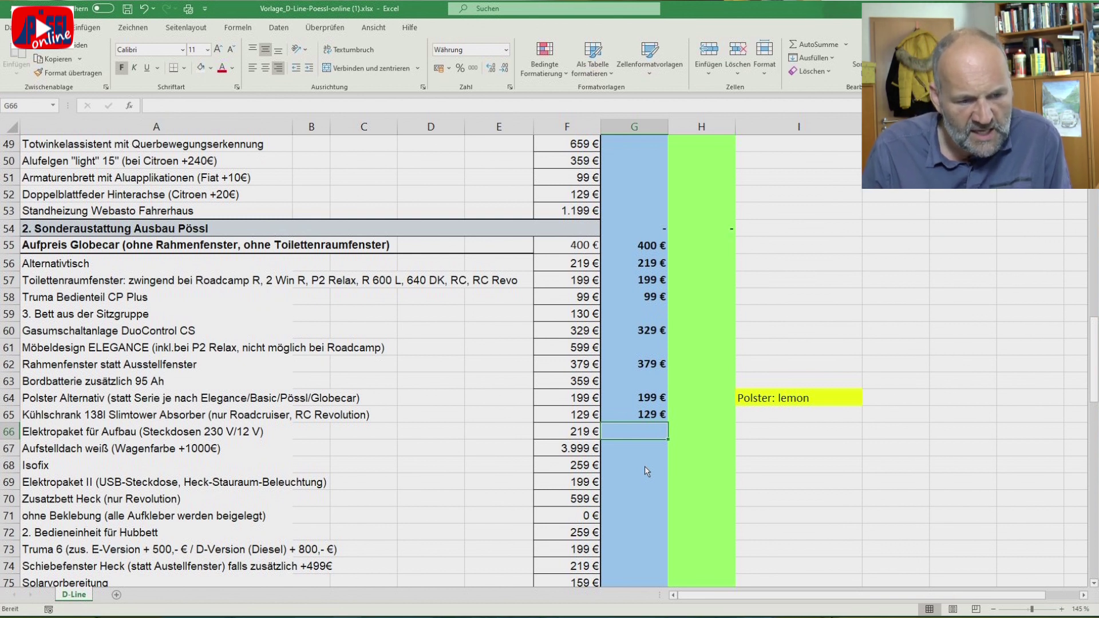
Enter 0 € for ohne Beklebung and 259 € for the second Hubbett control unit in G72
left_click(642, 381)
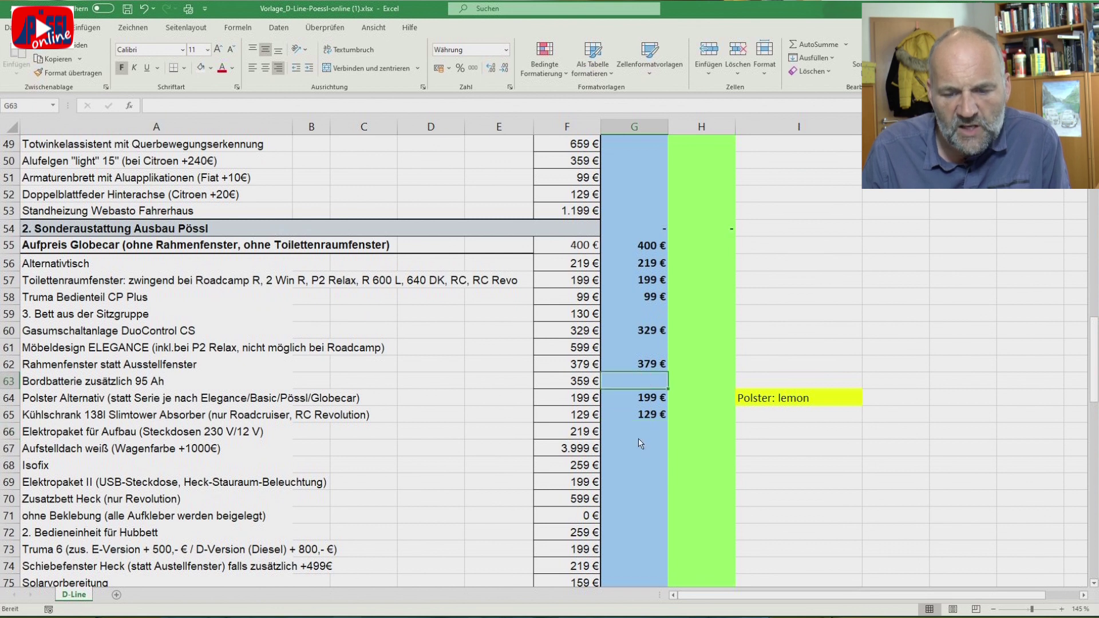
scroll(640, 444, "down", 2)
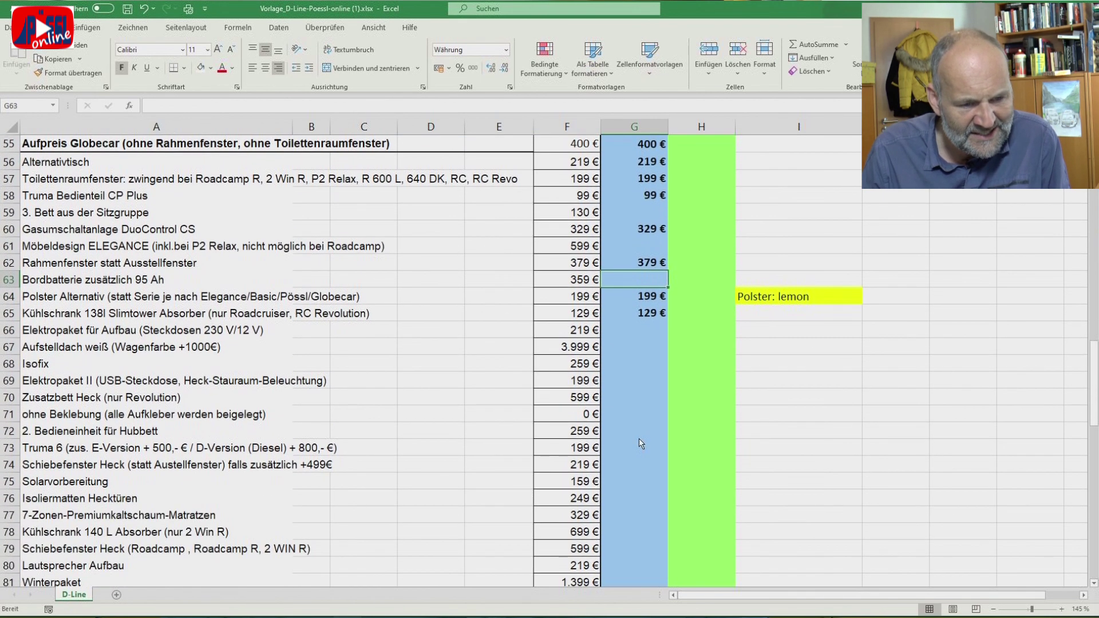
left_click(644, 335)
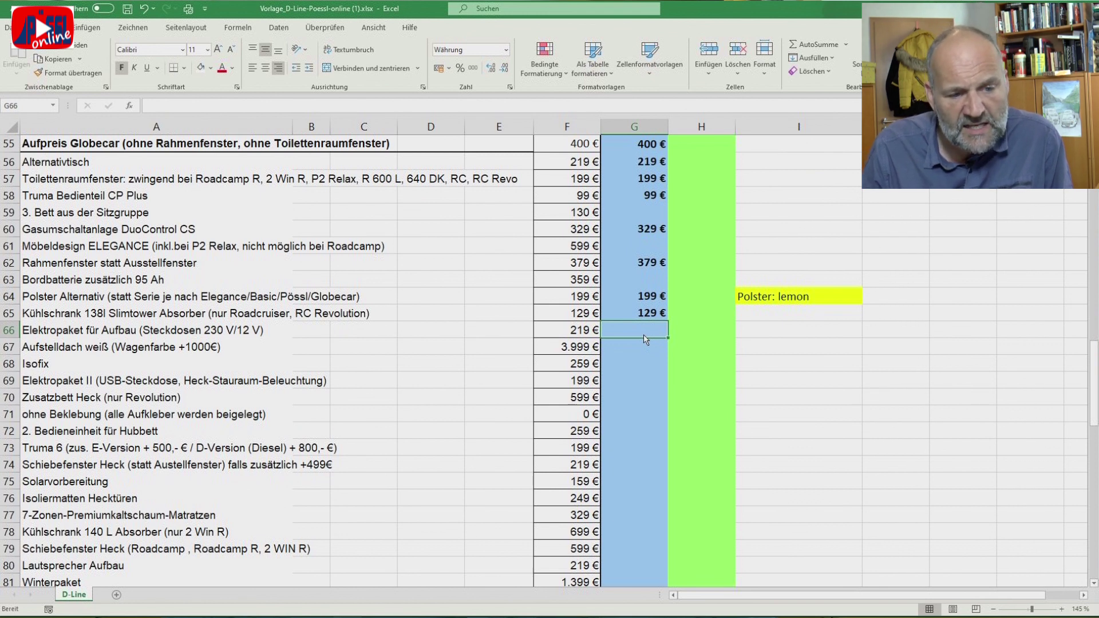
left_click(640, 349)
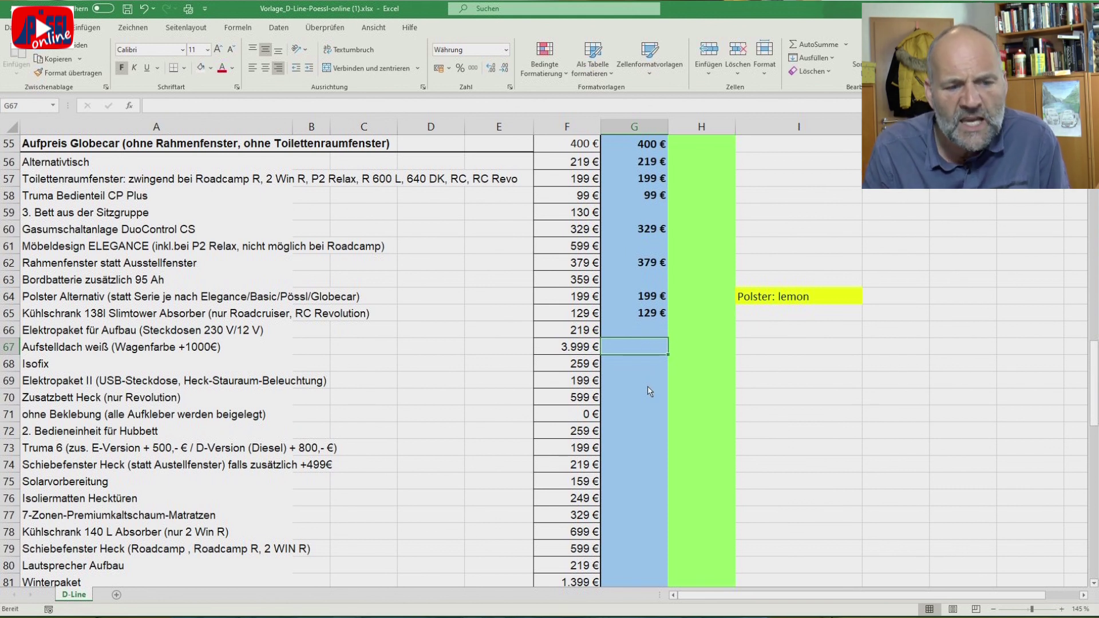
key("Down")
key("Down")
key("Down")
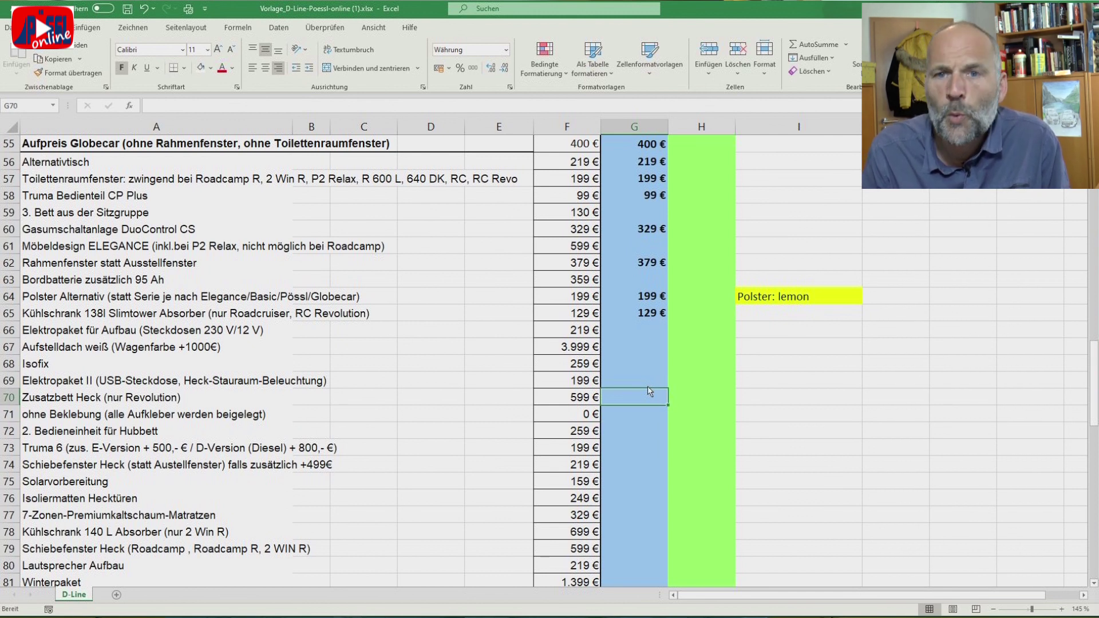
key("Down")
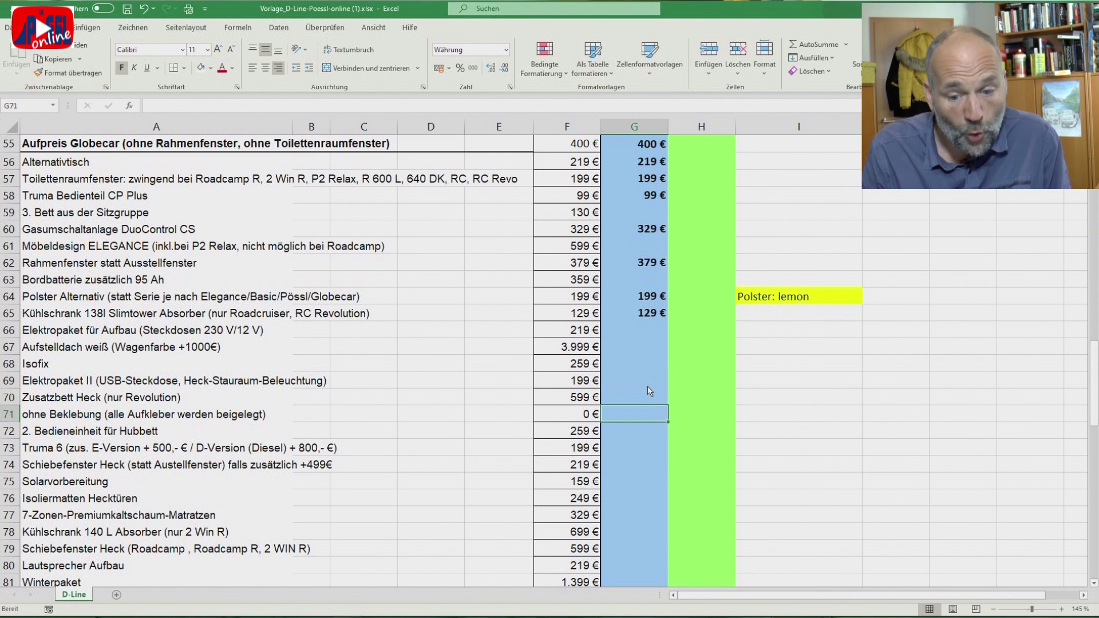
type("0")
key("Return")
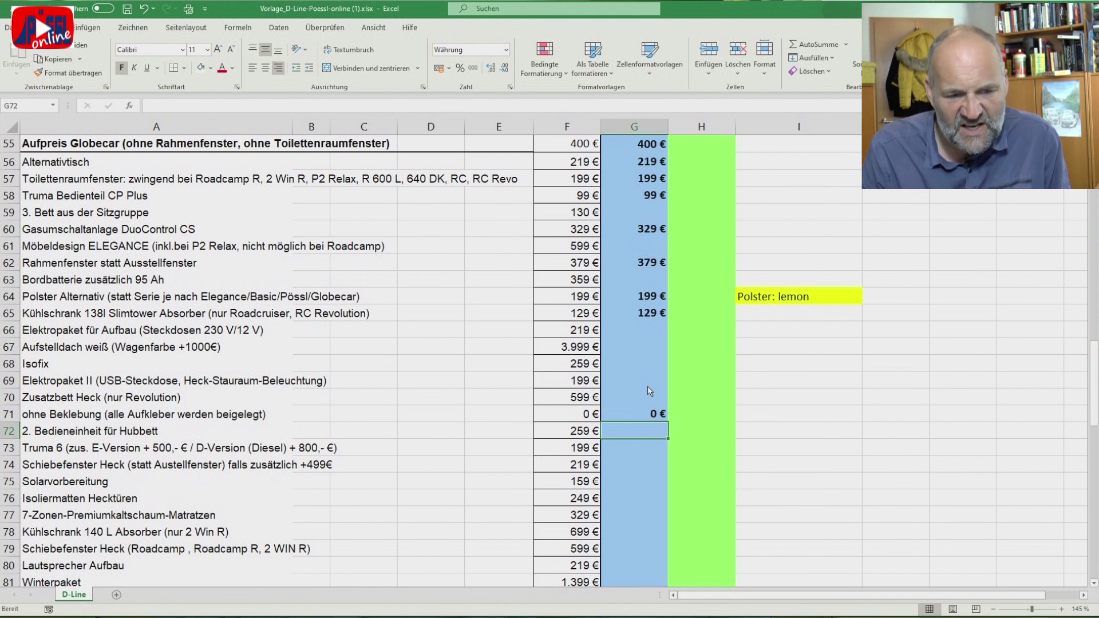
type("259")
key("Return")
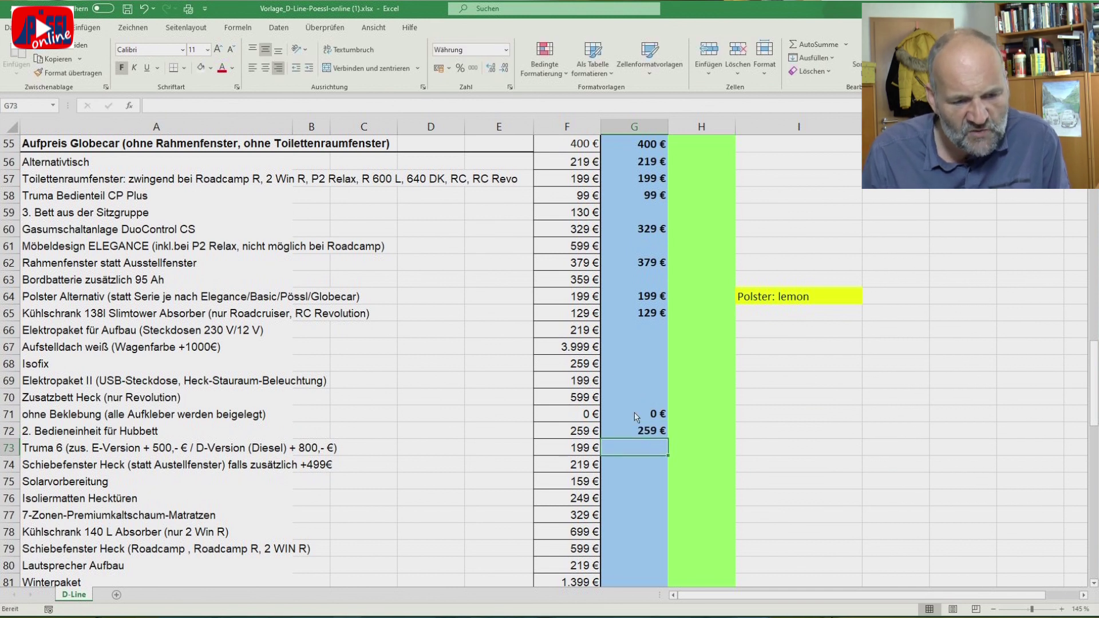
scroll(634, 445, "down", 1)
scroll(634, 444, "down", 4)
scroll(634, 446, "down", 1)
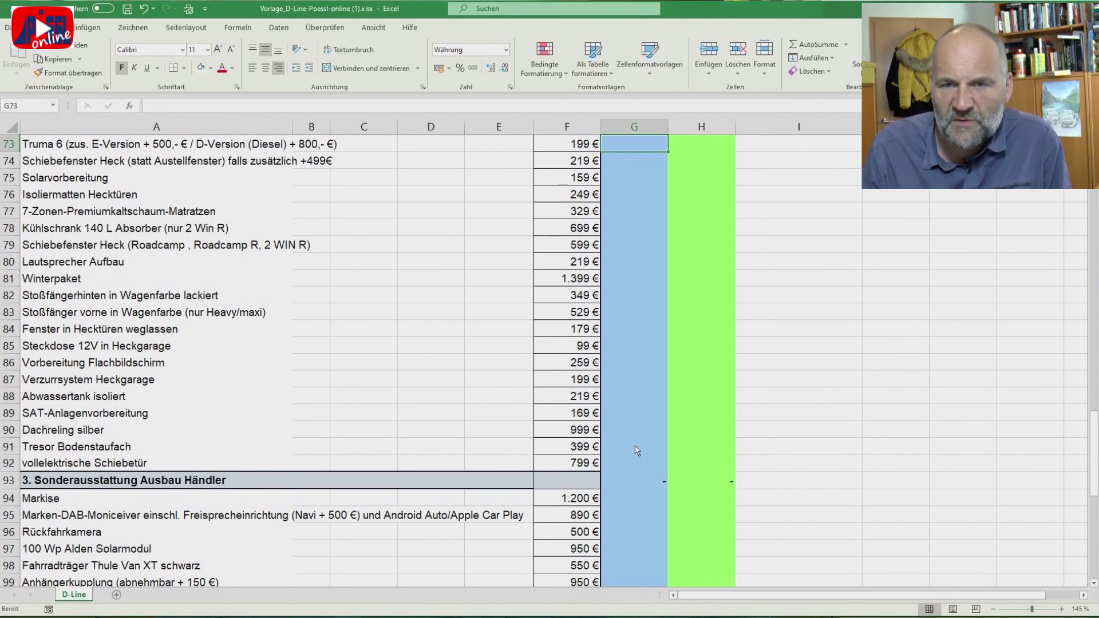
scroll(636, 450, "down", 2)
scroll(637, 451, "down", 2)
scroll(636, 450, "down", 1)
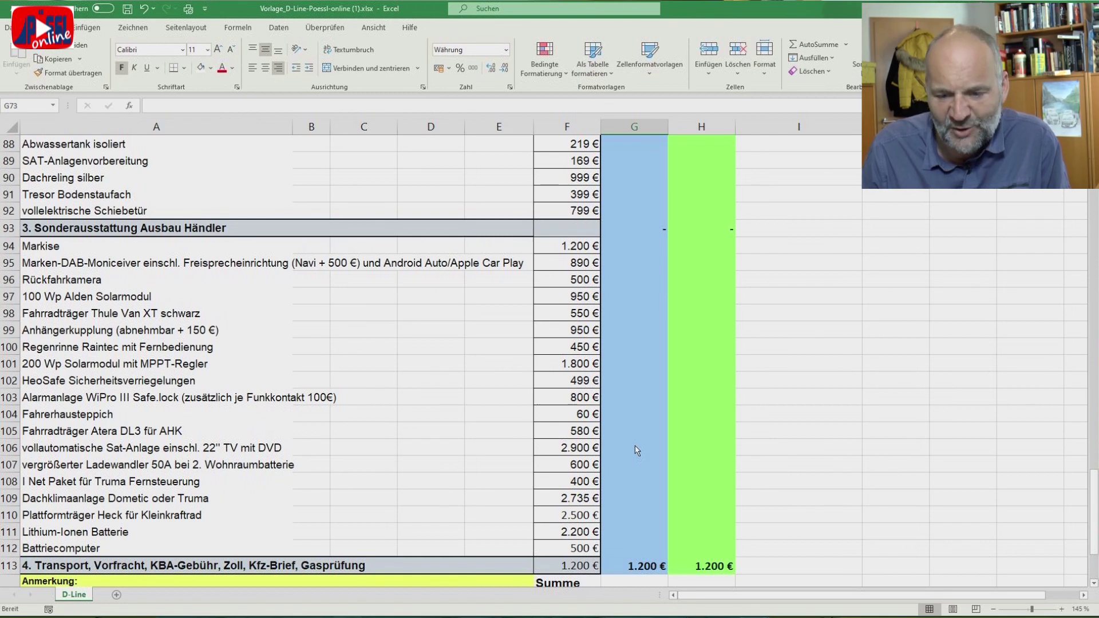
scroll(636, 451, "down", 5)
Inspect the SUMME formula behind the column G total in G114
left_click(643, 355)
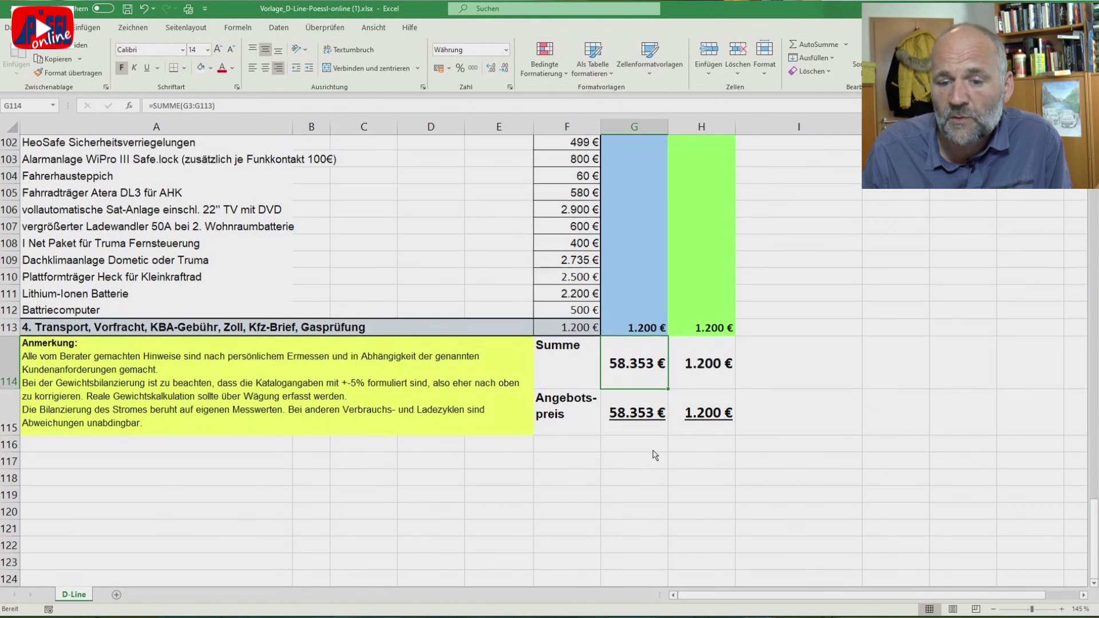
scroll(655, 455, "up", 6)
scroll(654, 455, "up", 1)
scroll(655, 455, "up", 3)
scroll(654, 455, "down", 1)
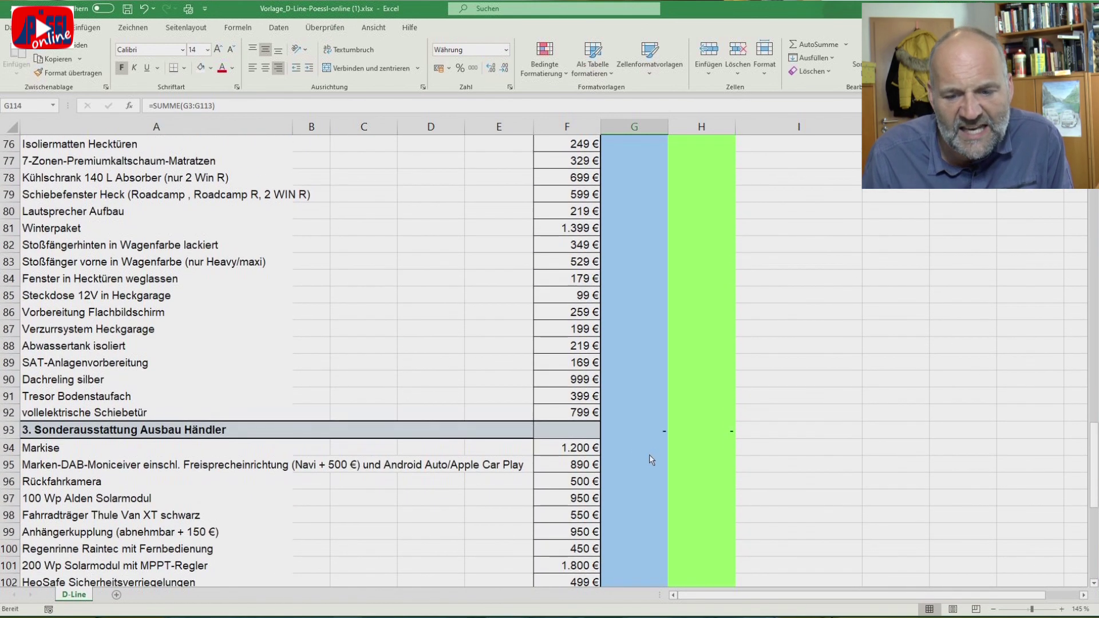
Enter 1.200 € for the Markise in G94 and 890 € for the DAB-Moniceiver in G95
left_click(636, 431)
scroll(636, 495, "down", 3)
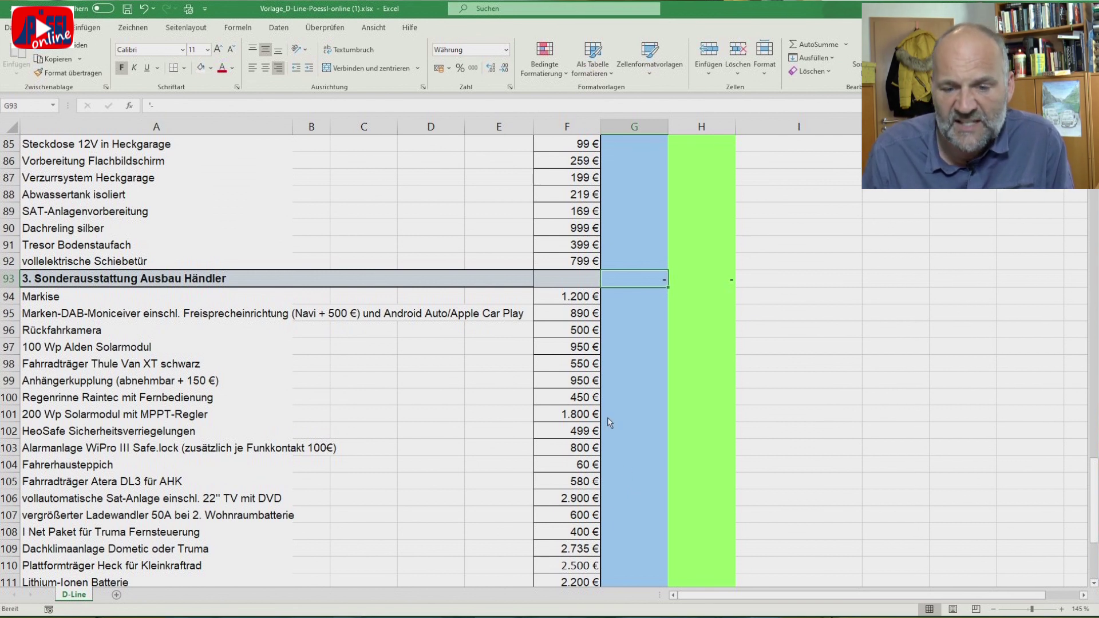
left_click(628, 301)
type("1200")
key("Return")
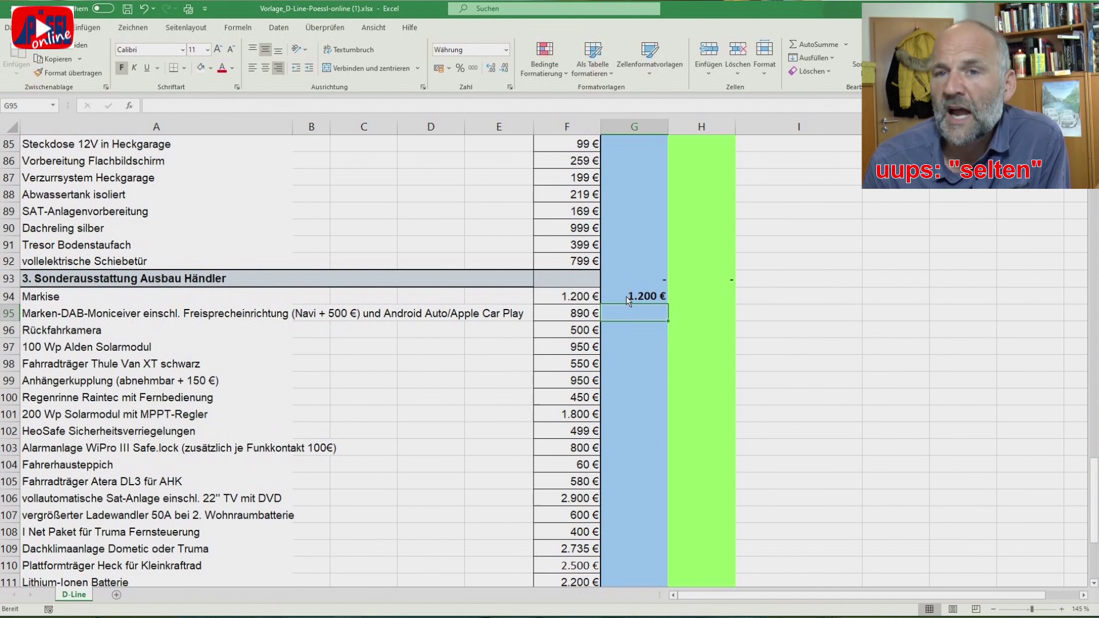
type("890")
key("Return")
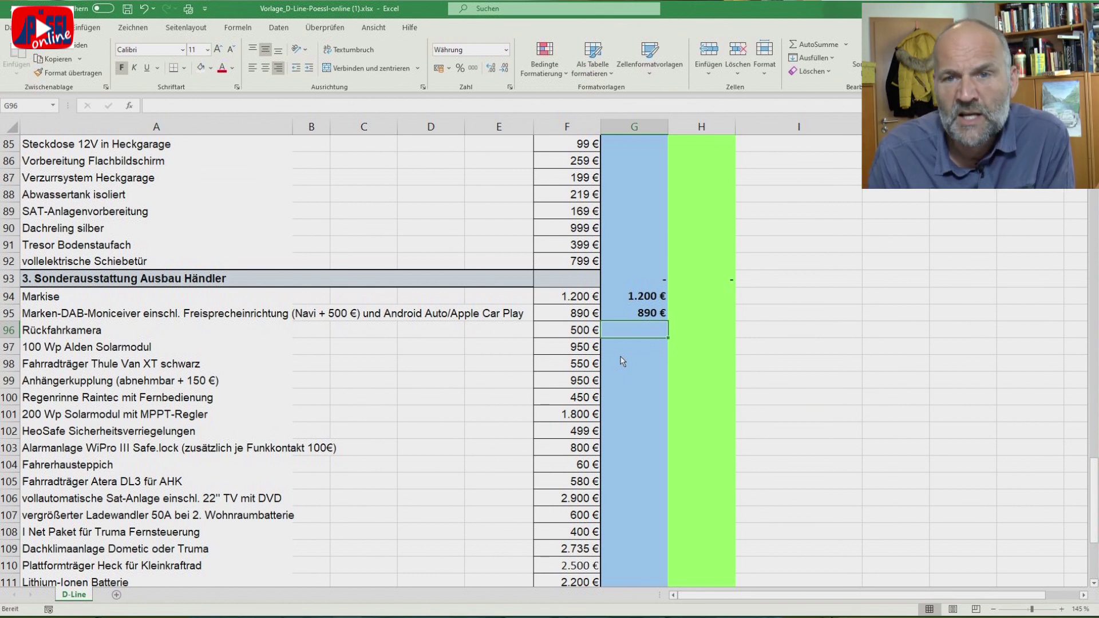
Enter 950 € for the Anhängerkupplung in G99, skipping camera, solar and bike-rack rows
key("Down")
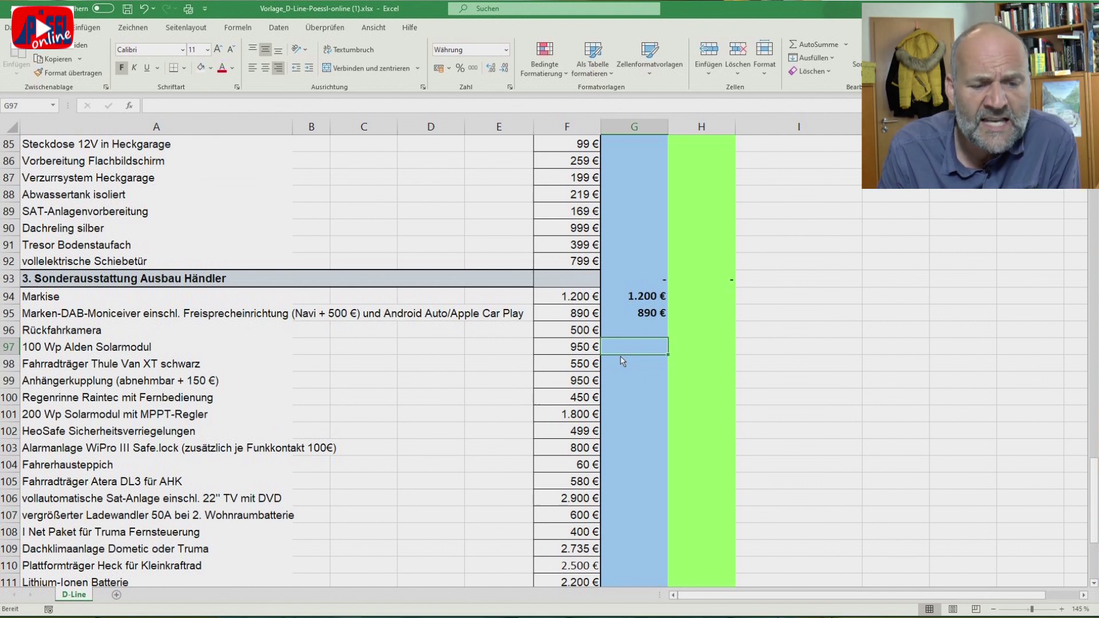
key("Down")
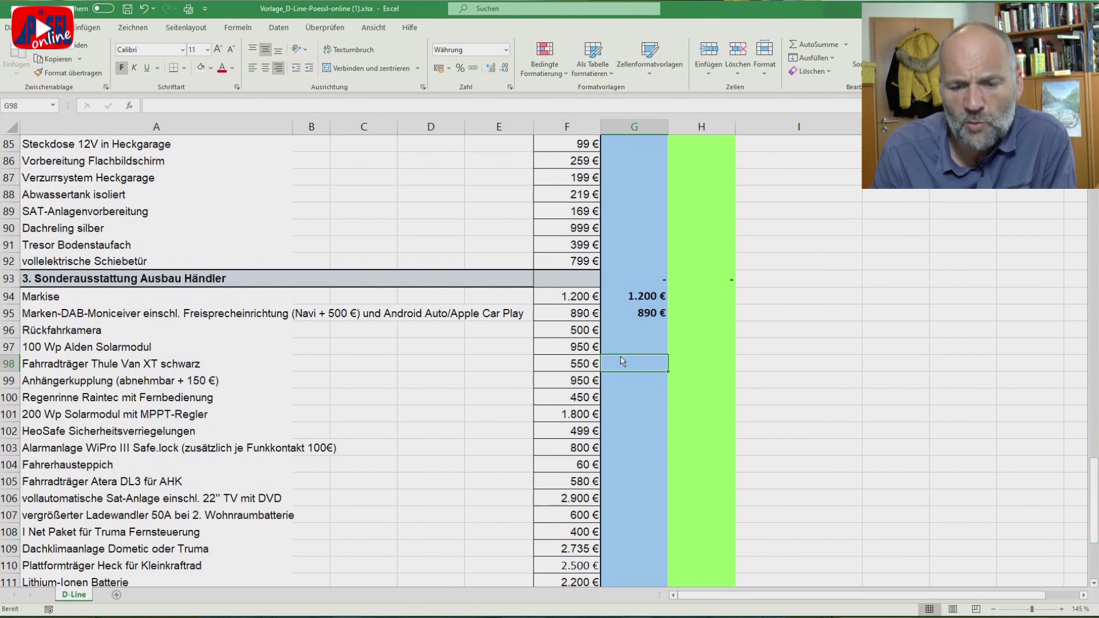
key("Down")
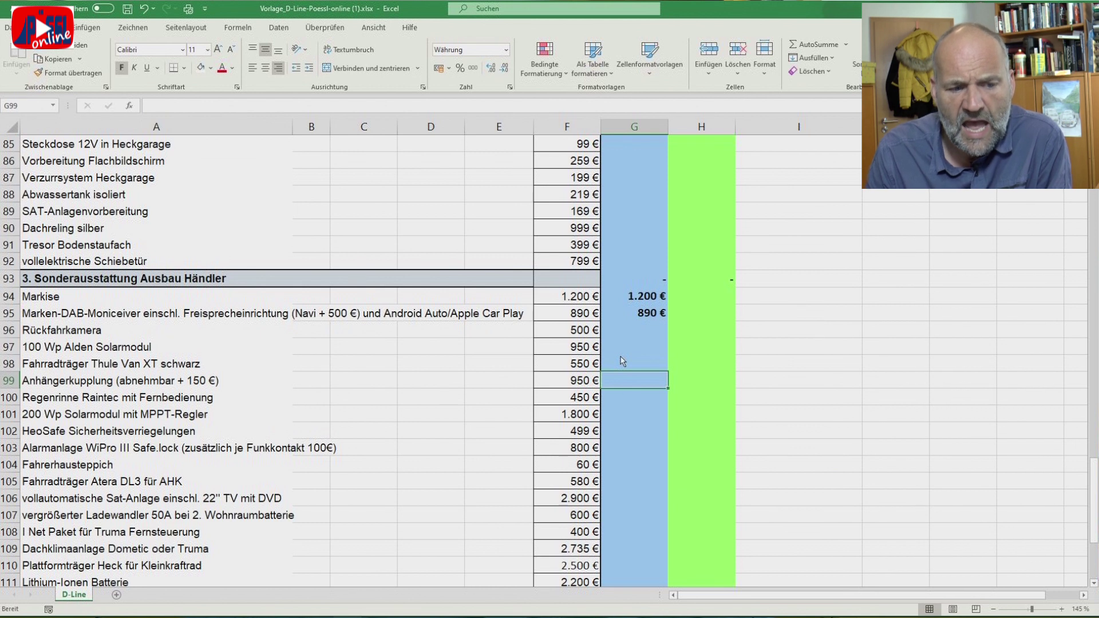
type("950")
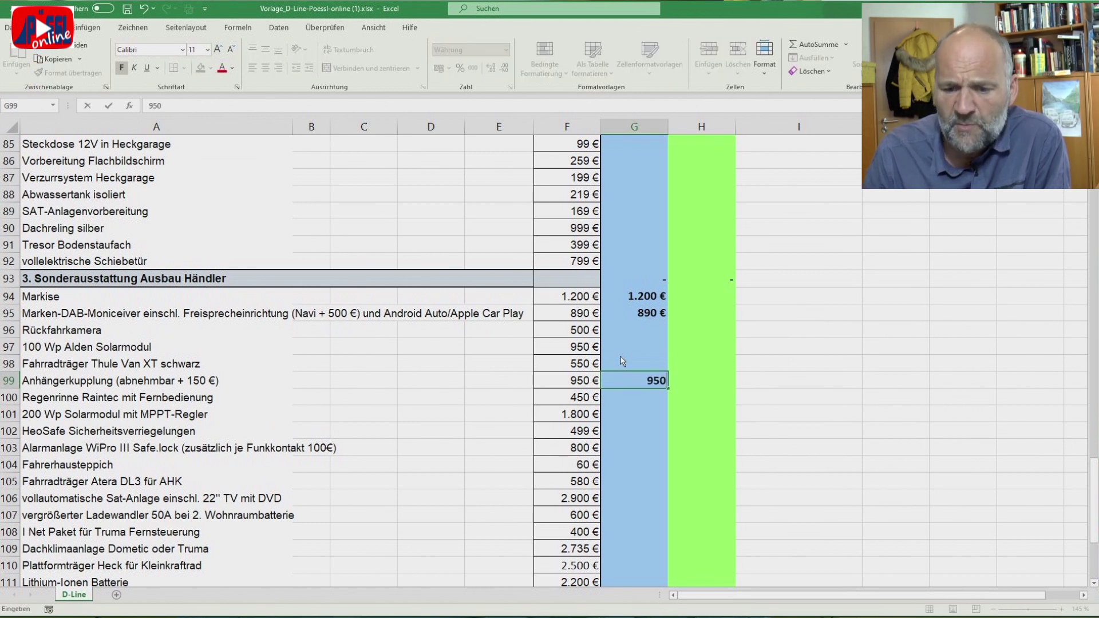
key("Return")
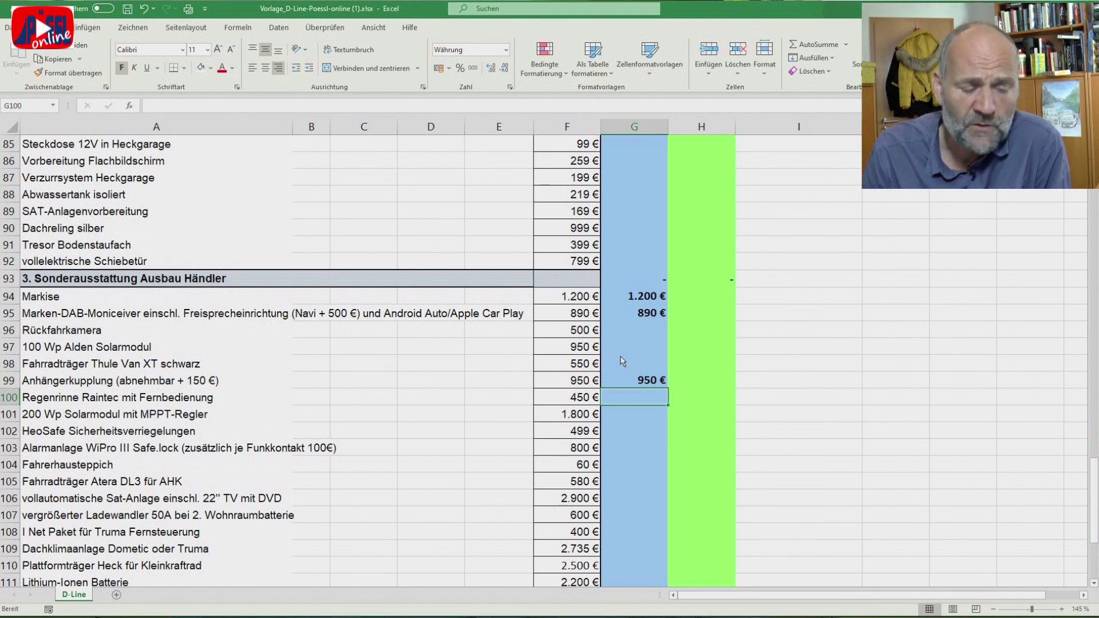
key("Down")
key("Down")
key("Down")
key("Down")
key("Down")
key("Down")
key("Down")
key("Down")
key("Down")
key("Up")
key("Up")
key("Up")
key("Up")
key("Up")
key("Up")
key("Up")
key("Up")
key("Up")
key("Up")
key("Up")
key("Up")
key("Up")
key("Up")
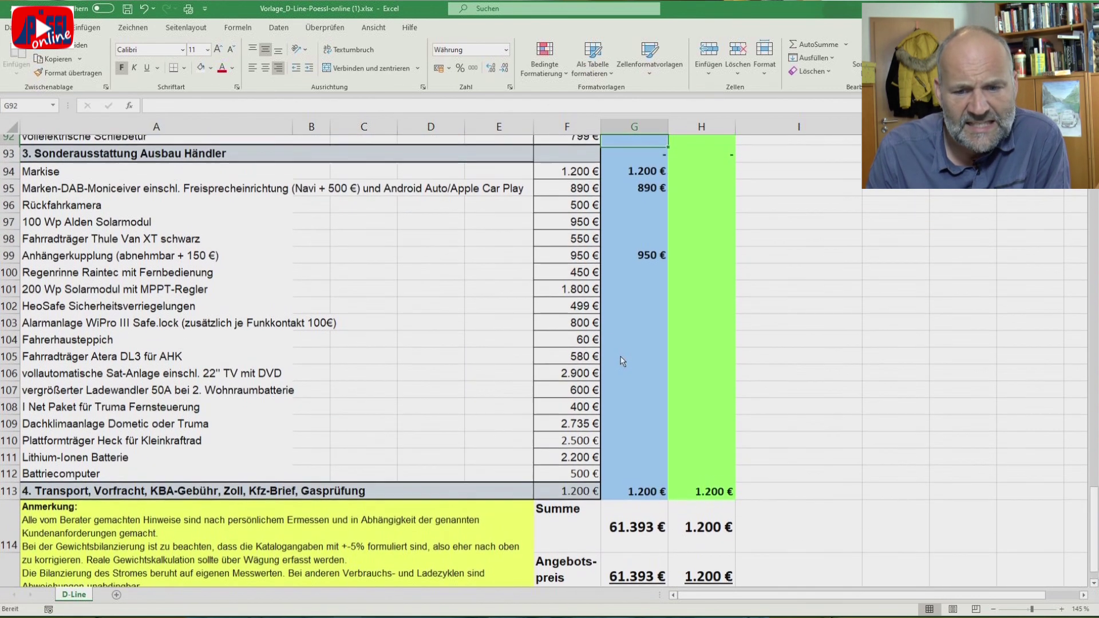
Enter 499 € for the HeoSafe security locks in G102, raising the total to 61.892 €
key("Down")
key("Down")
key("Down")
key("Down")
key("Down")
key("Down")
key("Down")
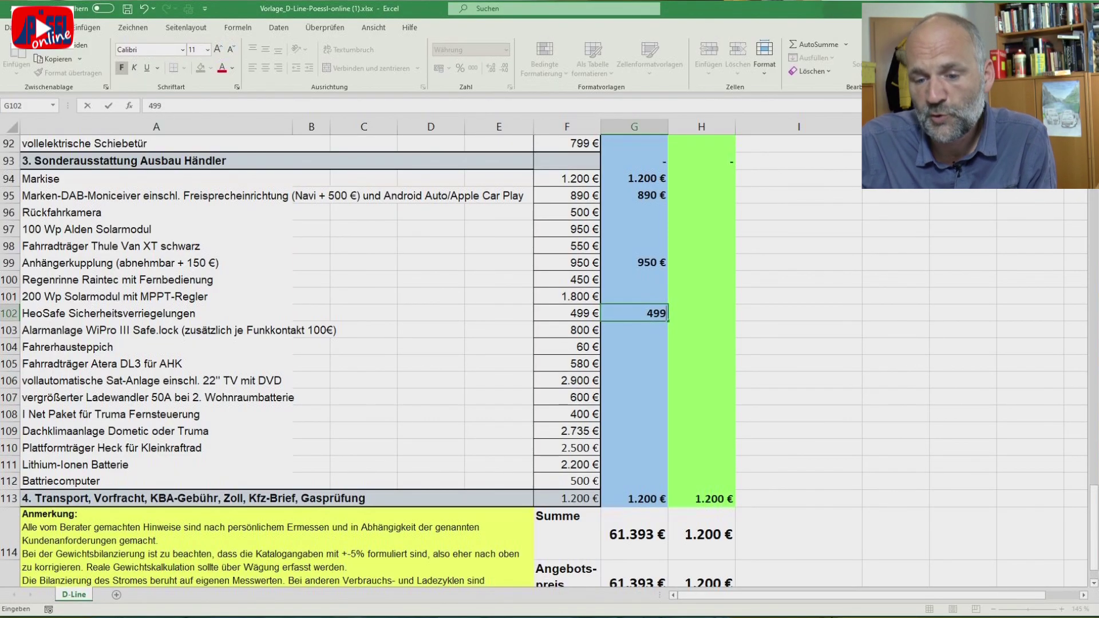
key("Return")
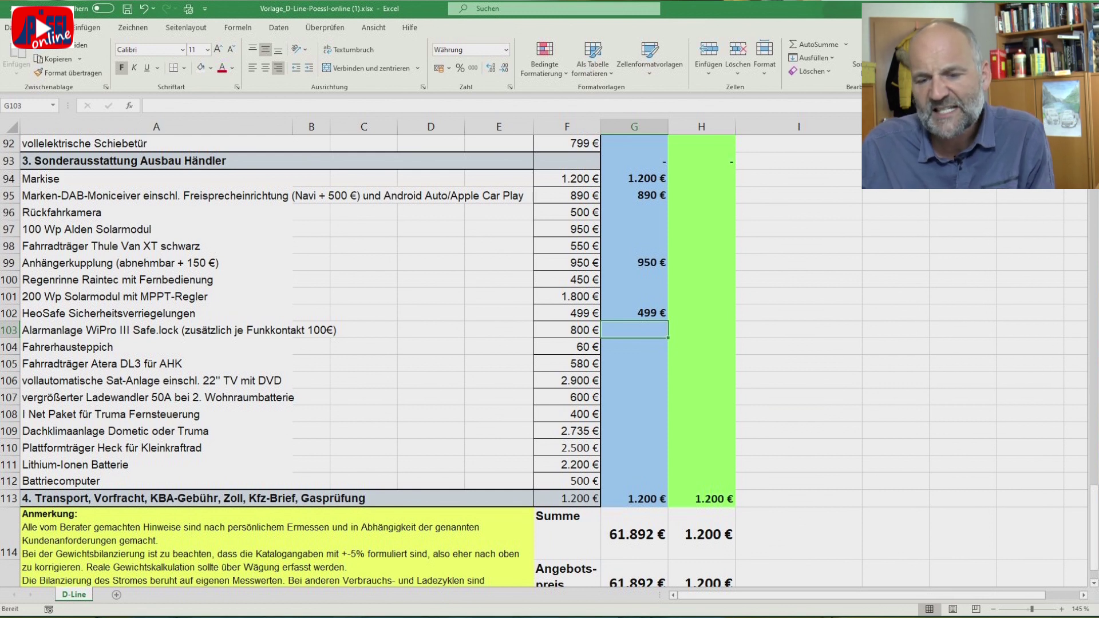
Retitle the green column H heading in H2 to 'Revo Citro 140'
left_click(635, 218)
scroll(635, 218, "up", 1)
scroll(635, 218, "up", 15)
scroll(635, 218, "up", 12)
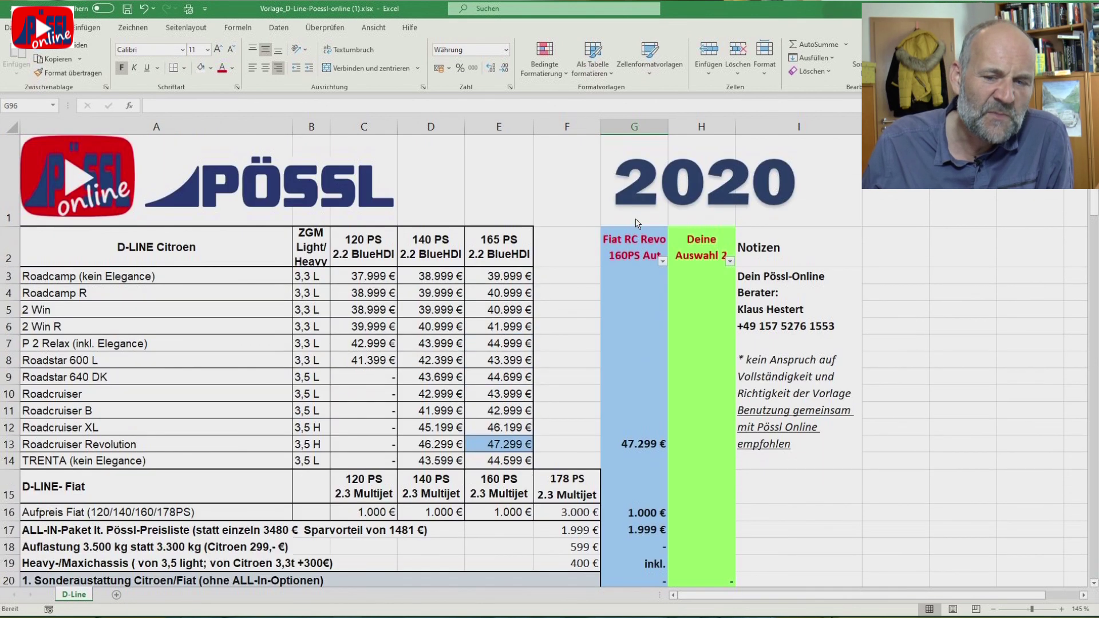
left_click(715, 252)
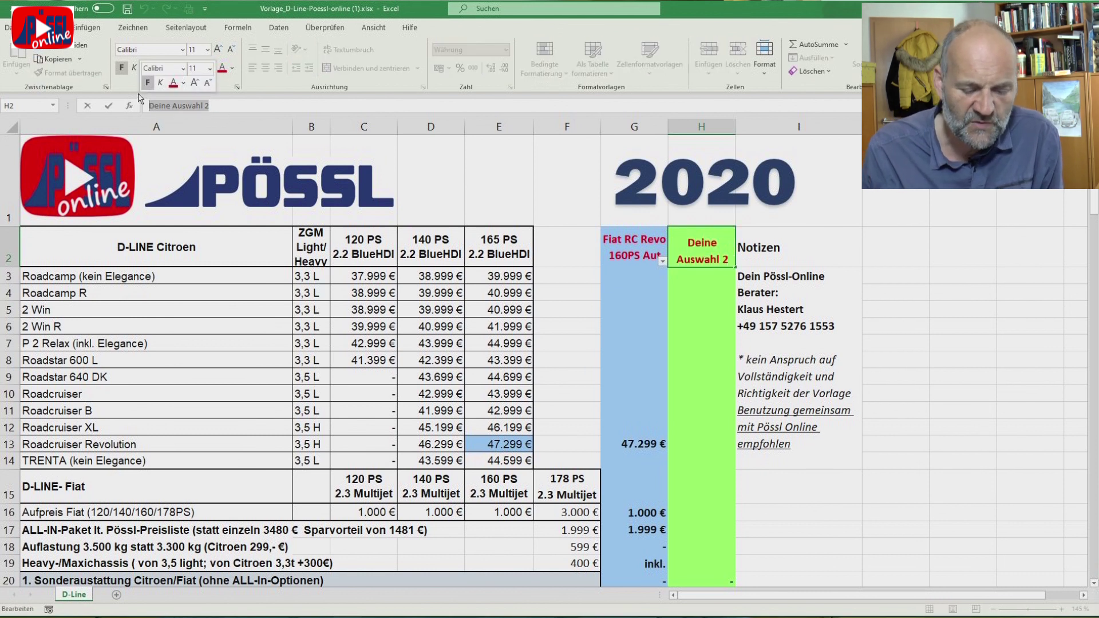
type("Revo C")
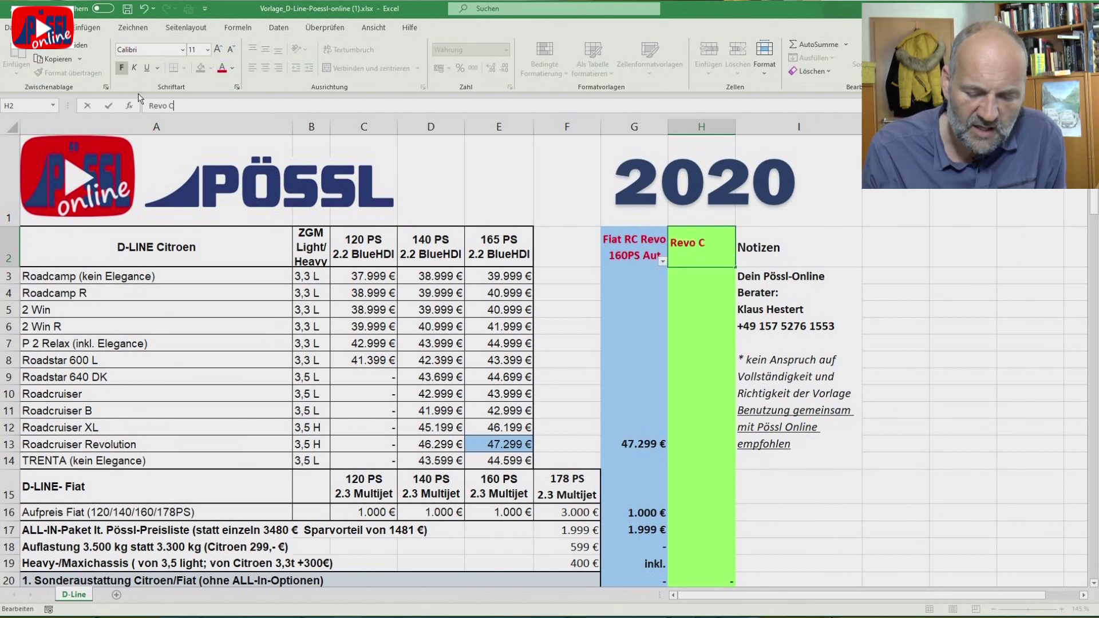
type("itro 140")
key("Return")
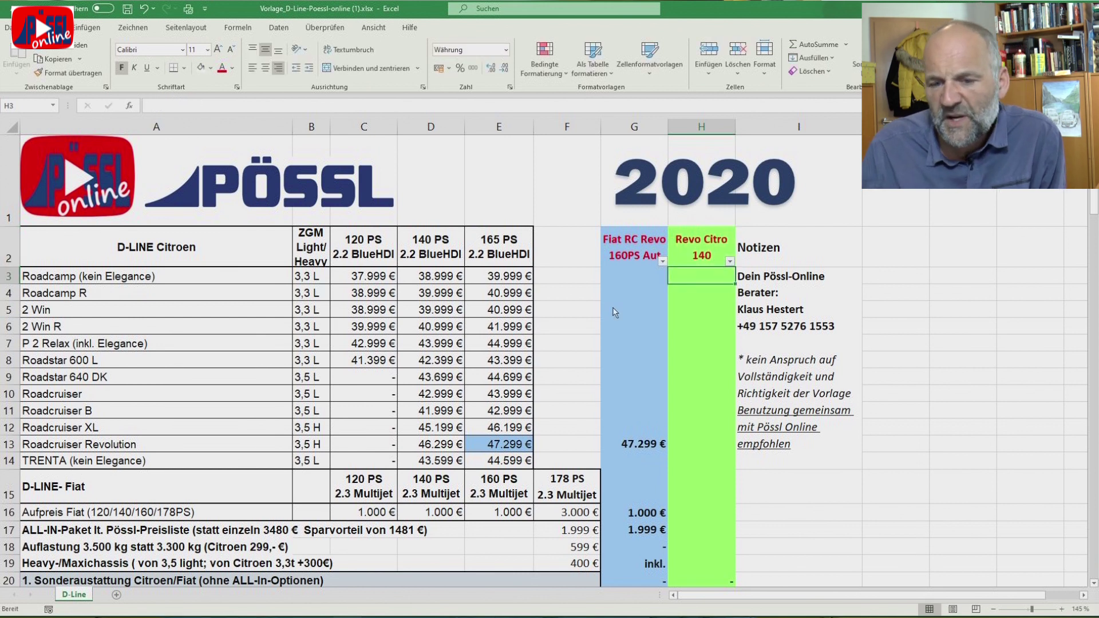
Enter 46.299 € for the Roadcruiser Revolution and 1.999 € for the ALL-IN package in column H
scroll(741, 445, "down", 2)
left_click(701, 245)
type("46")
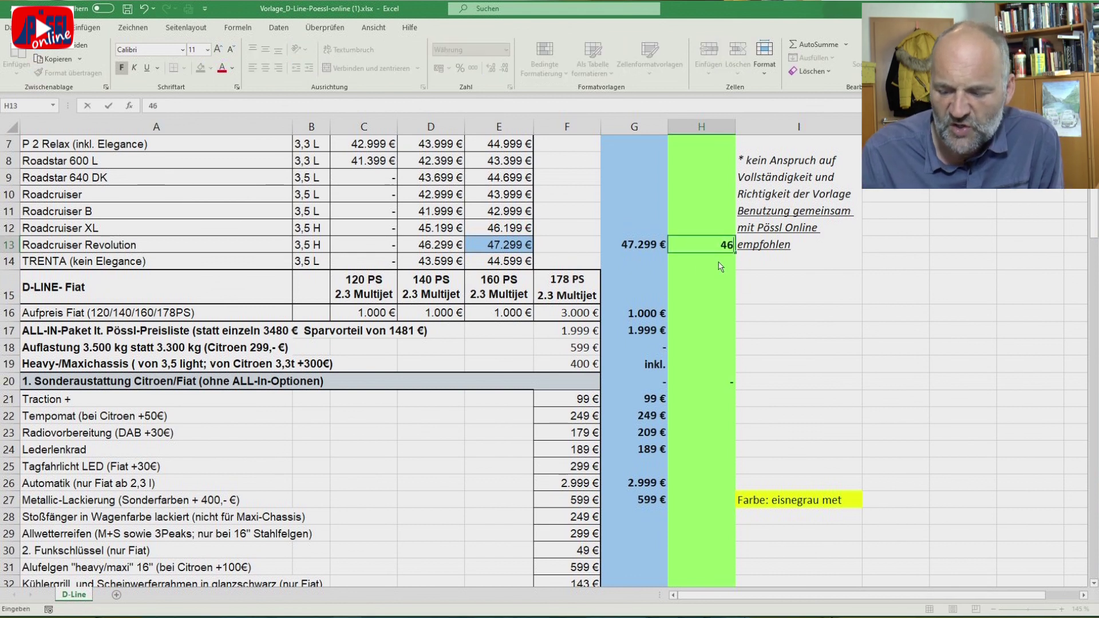
type(".299")
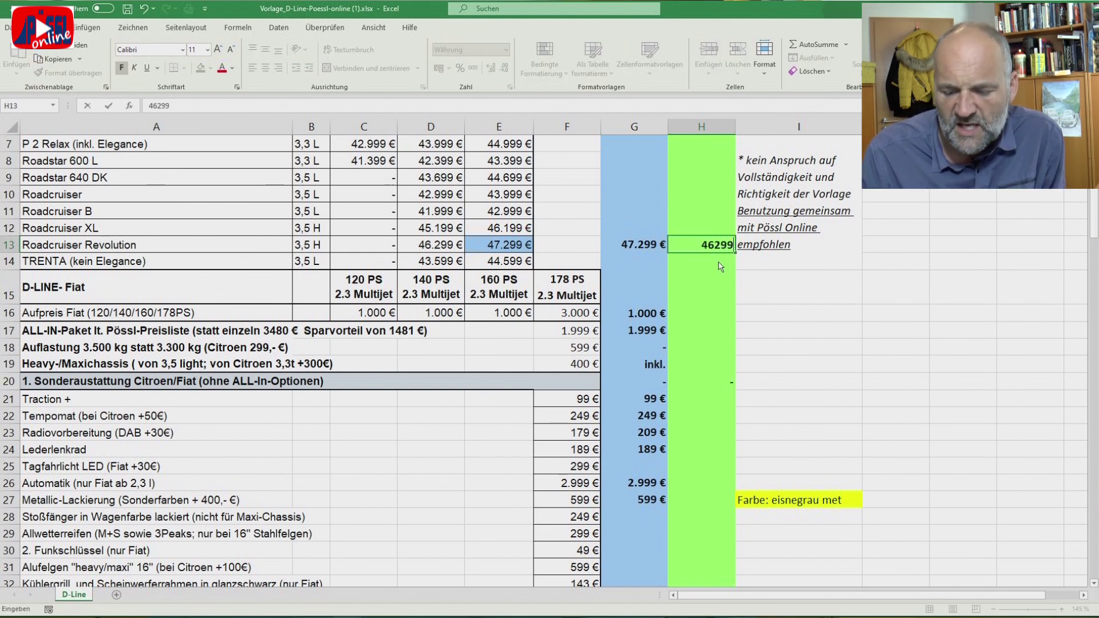
key("Return")
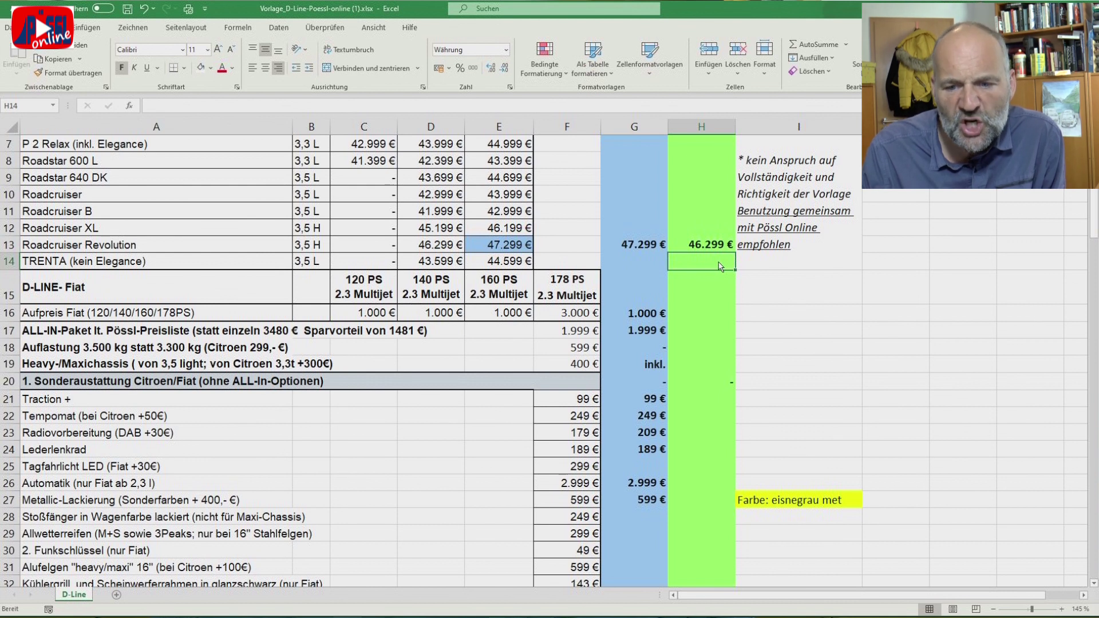
key("Down")
key("Down")
key("Down")
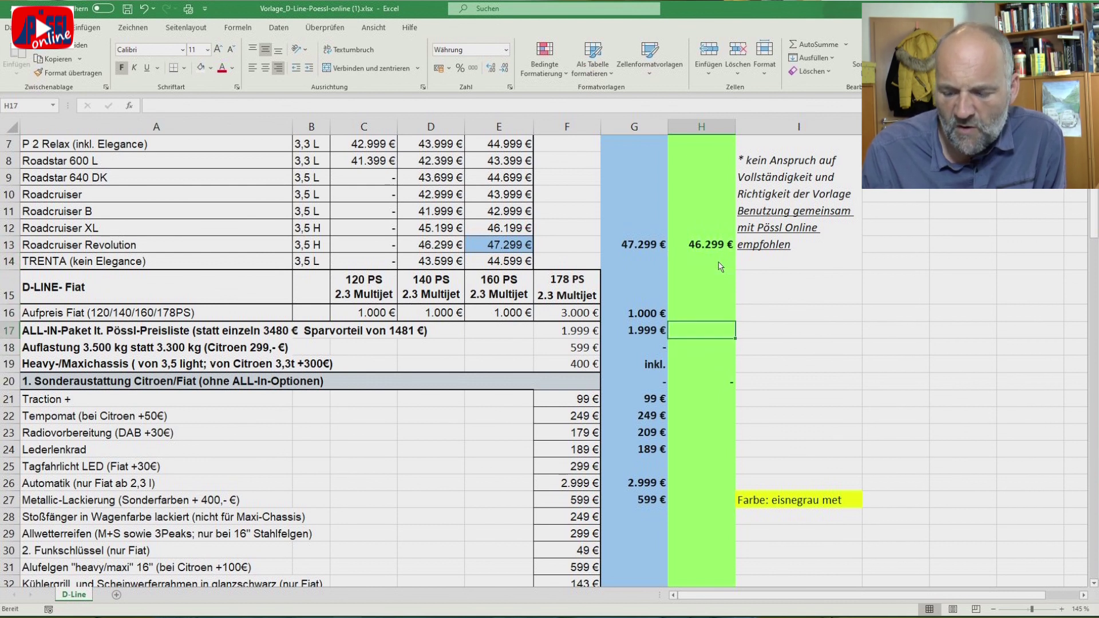
type("1.999")
key("Return")
key("Down")
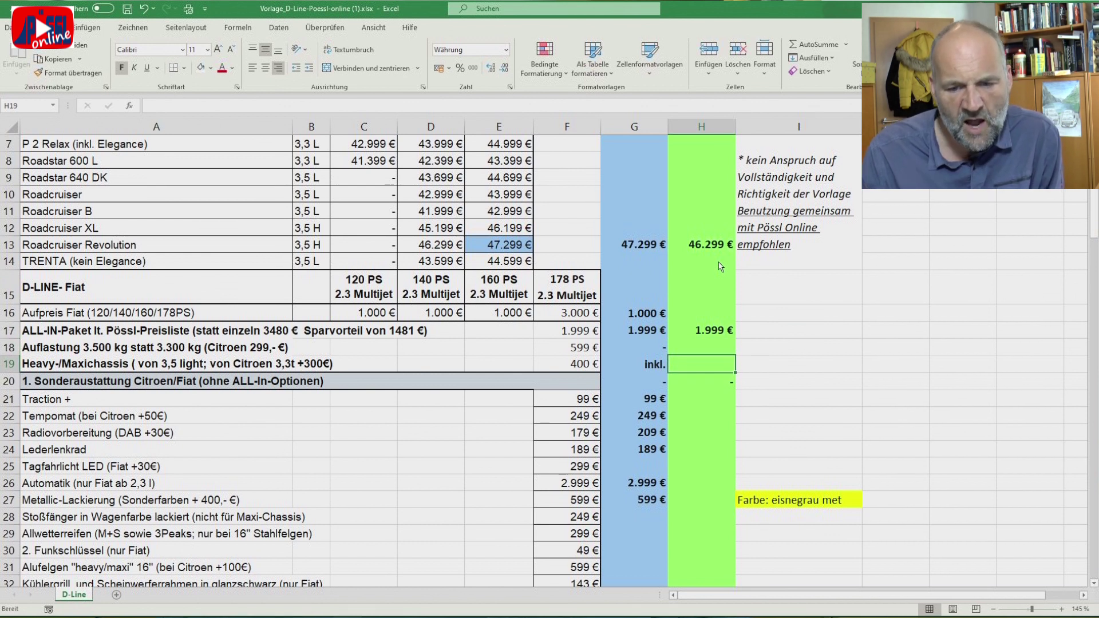
Copy the G19:G27 prices into H19 as values only
left_click_drag(656, 371, 659, 506)
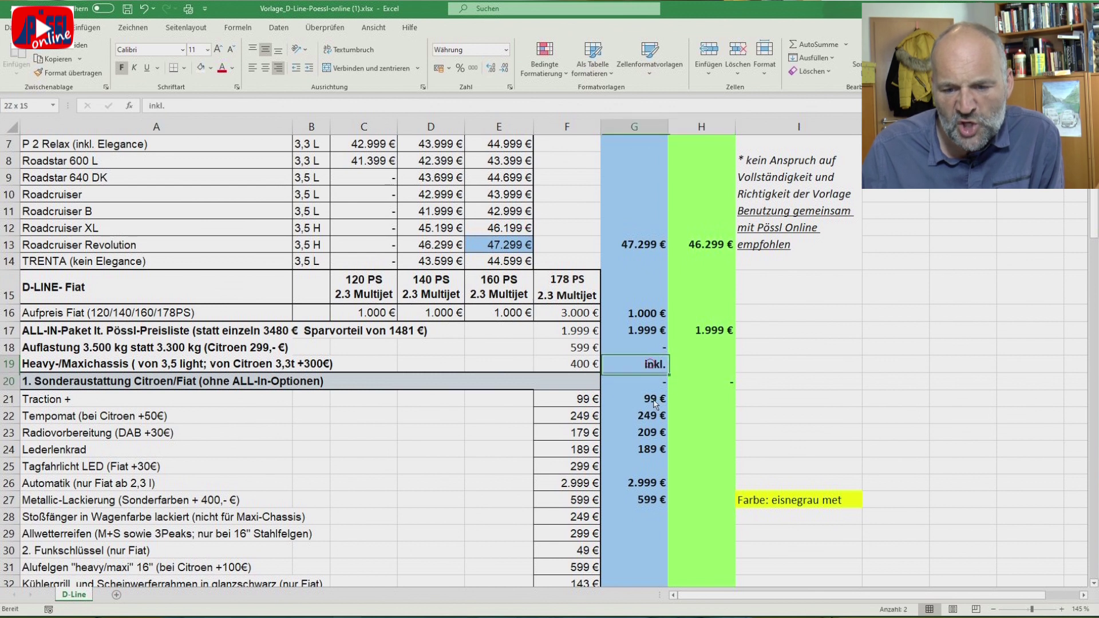
right_click(657, 503)
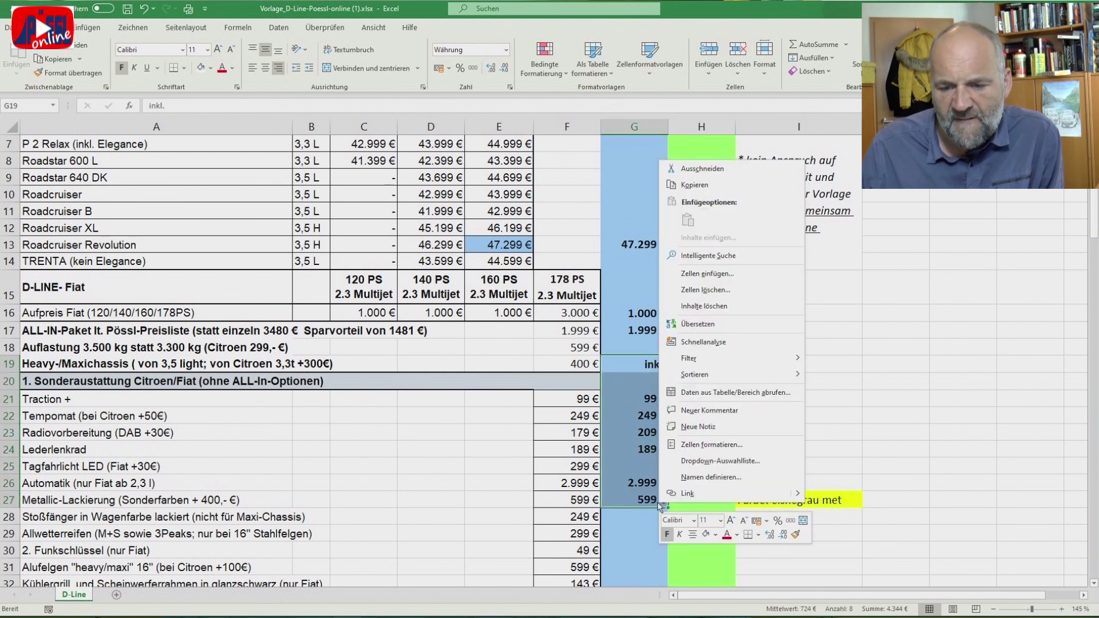
left_click(708, 187)
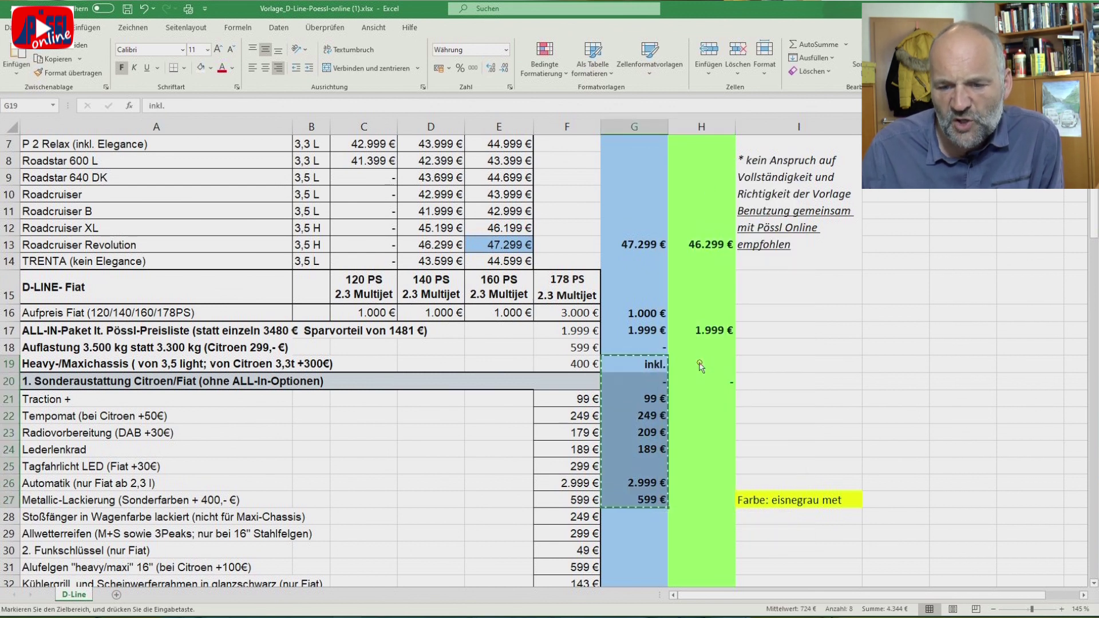
left_click(700, 364)
right_click(700, 364)
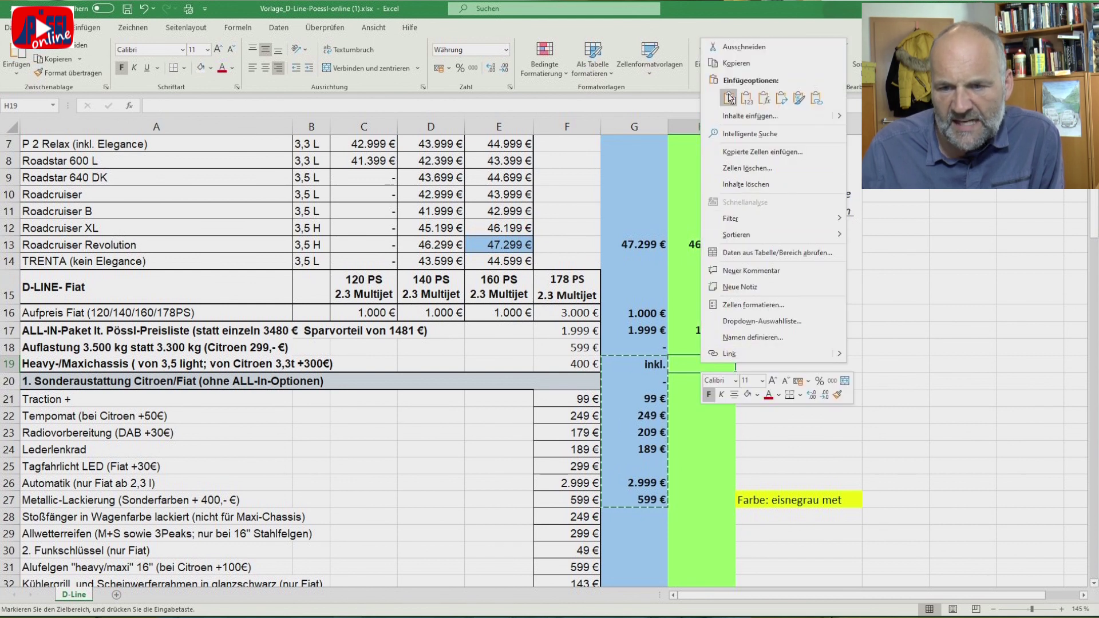
left_click(746, 99)
left_click(746, 99)
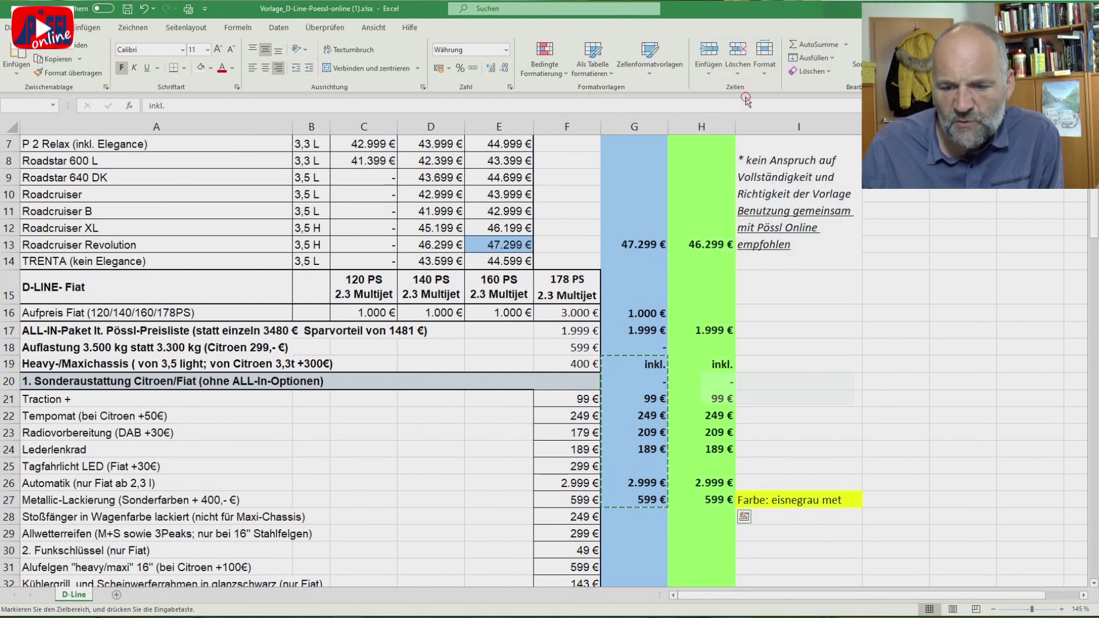
Clear the Automatik price from column H
left_click(715, 484)
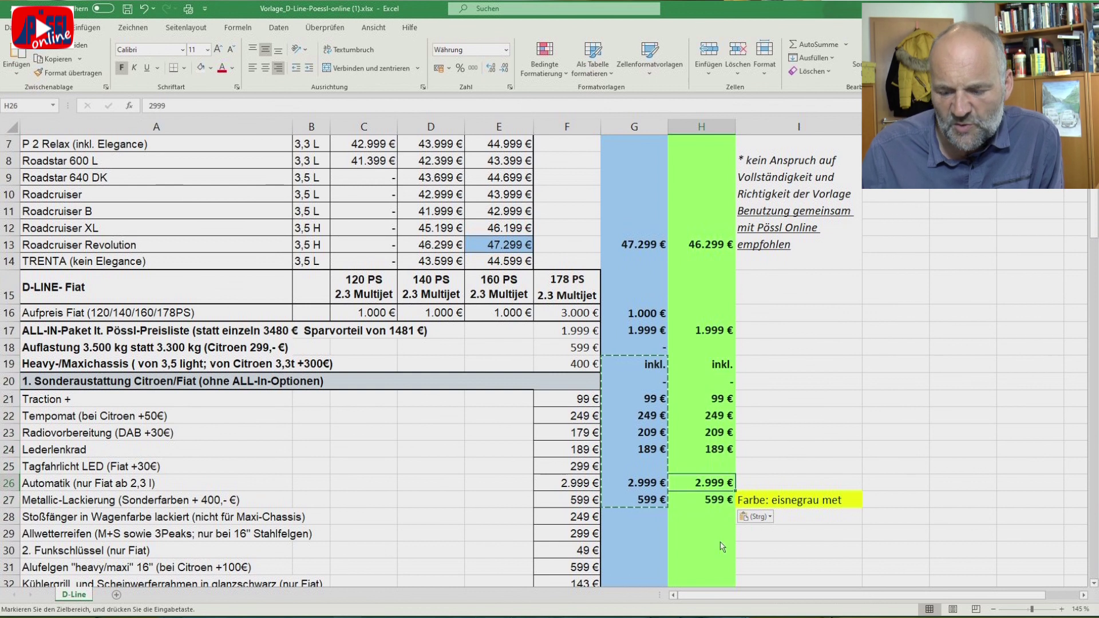
key("Delete")
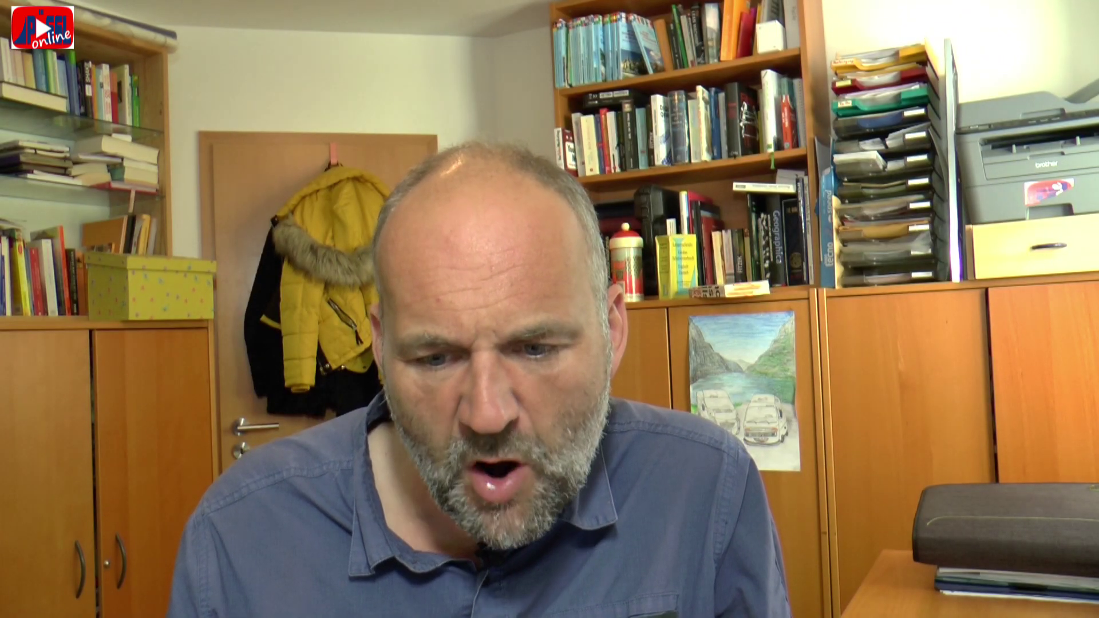
left_click(709, 399)
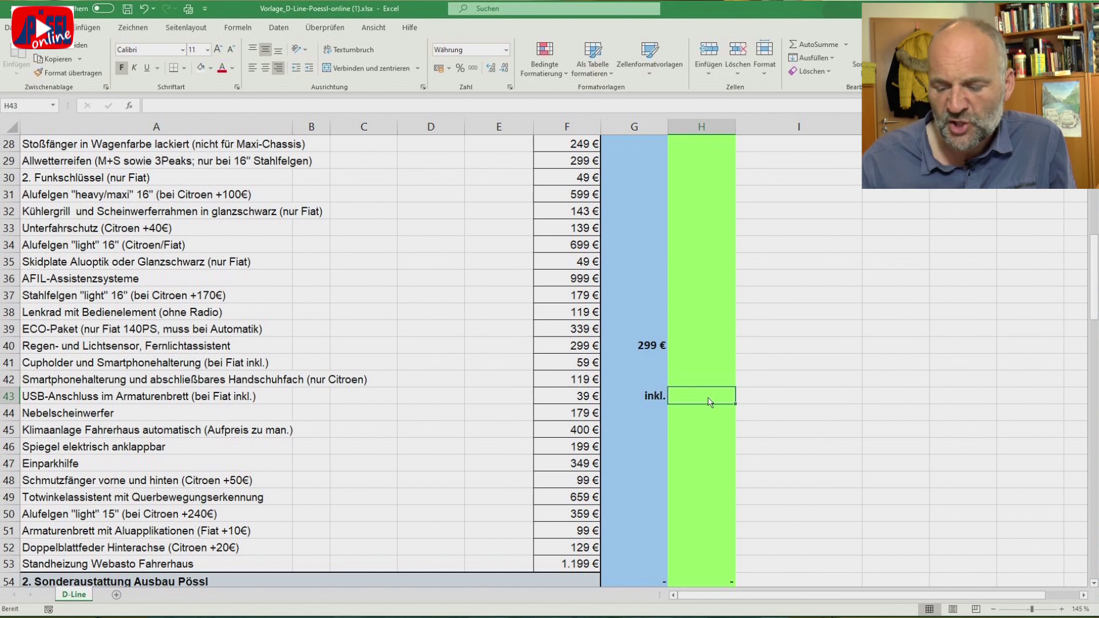
Replace the 39 € USB-Anschluss entry in H43 with the text 'internet'
type("39")
key("Return")
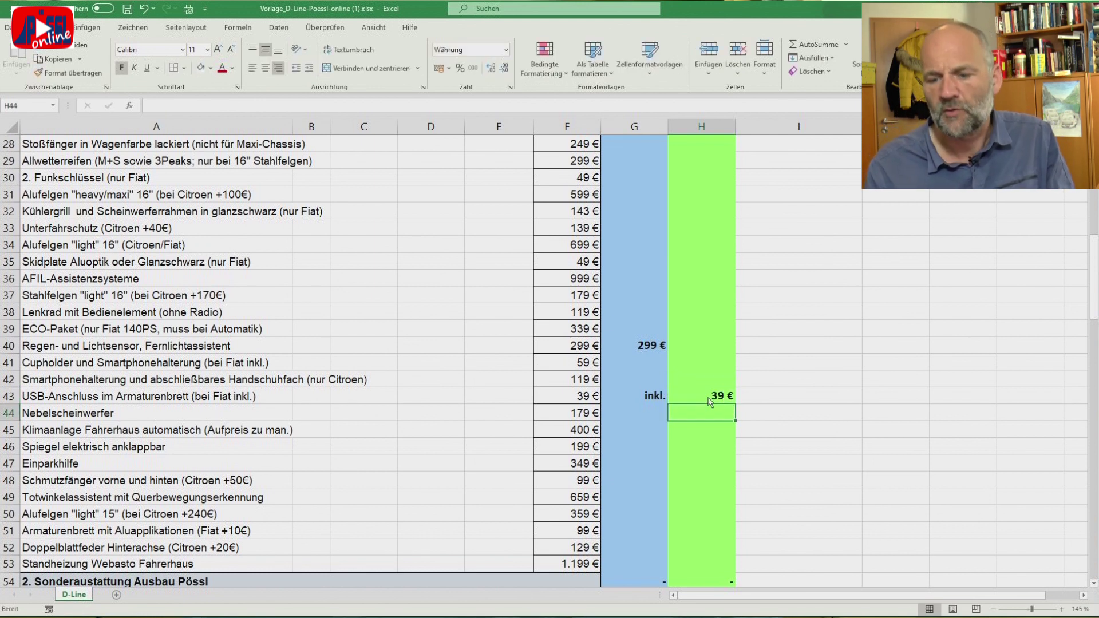
left_click(709, 398)
key("Delete")
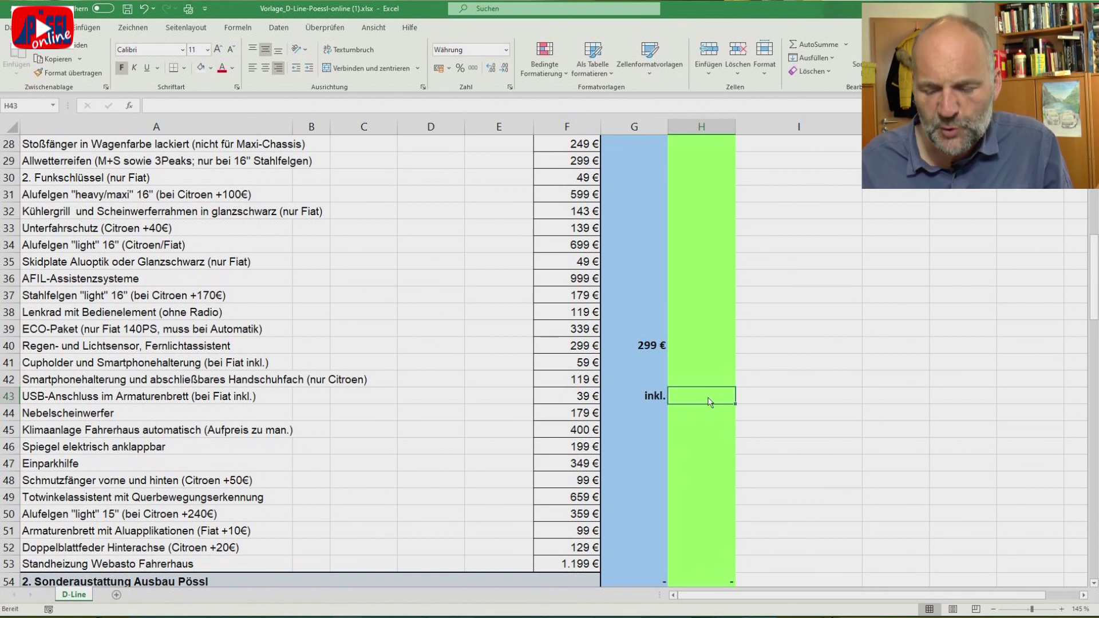
type("intgernet")
key("BackSpace")
key("BackSpace")
key("BackSpace")
key("BackSpace")
key("BackSpace")
type("erne")
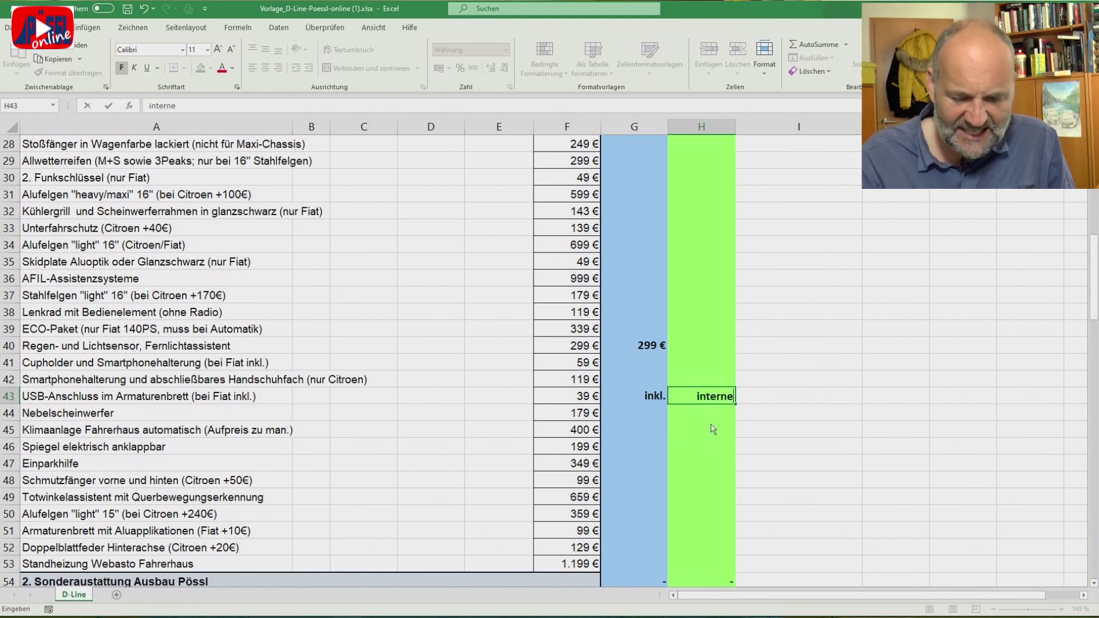
type("t")
key("Return")
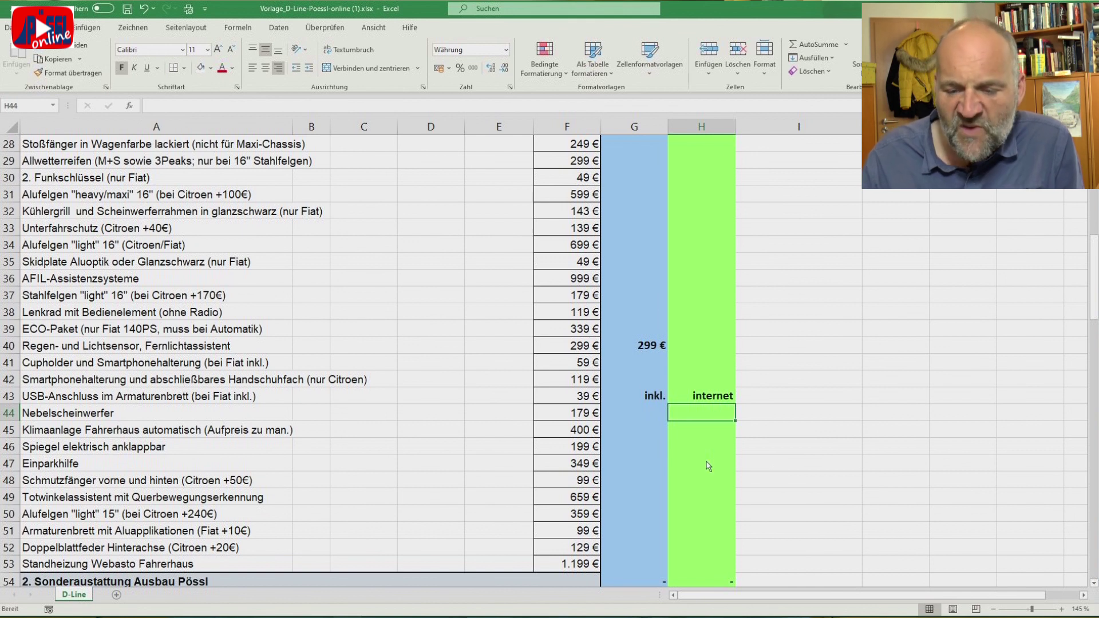
Enter 219 € in H56 for the Alternativtisch row
scroll(709, 467, "down", 5)
scroll(708, 466, "down", 1)
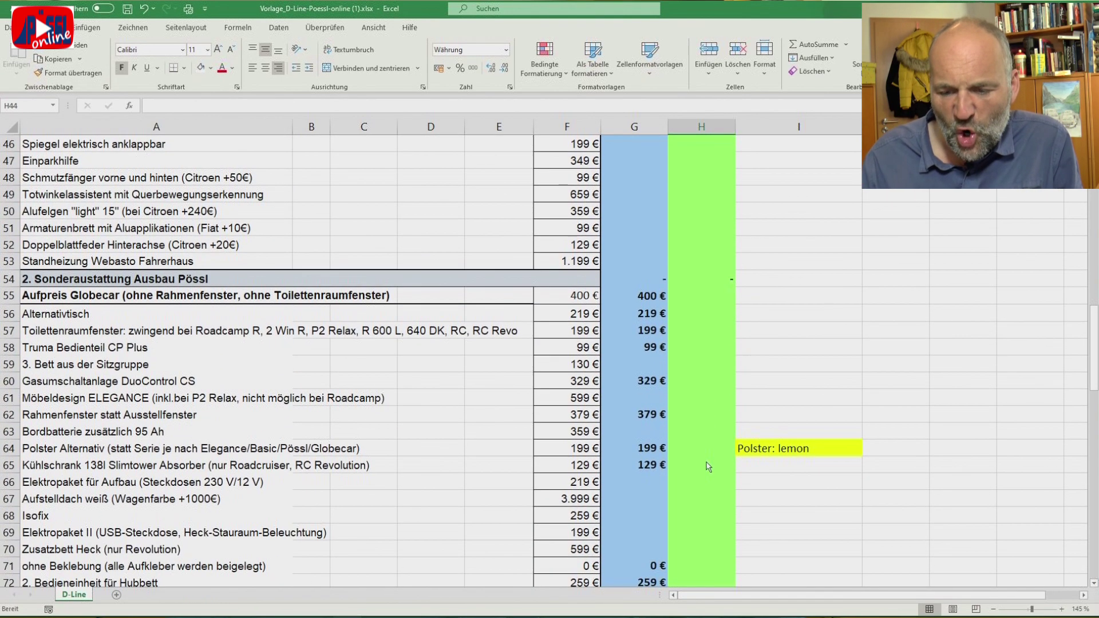
left_click(694, 302)
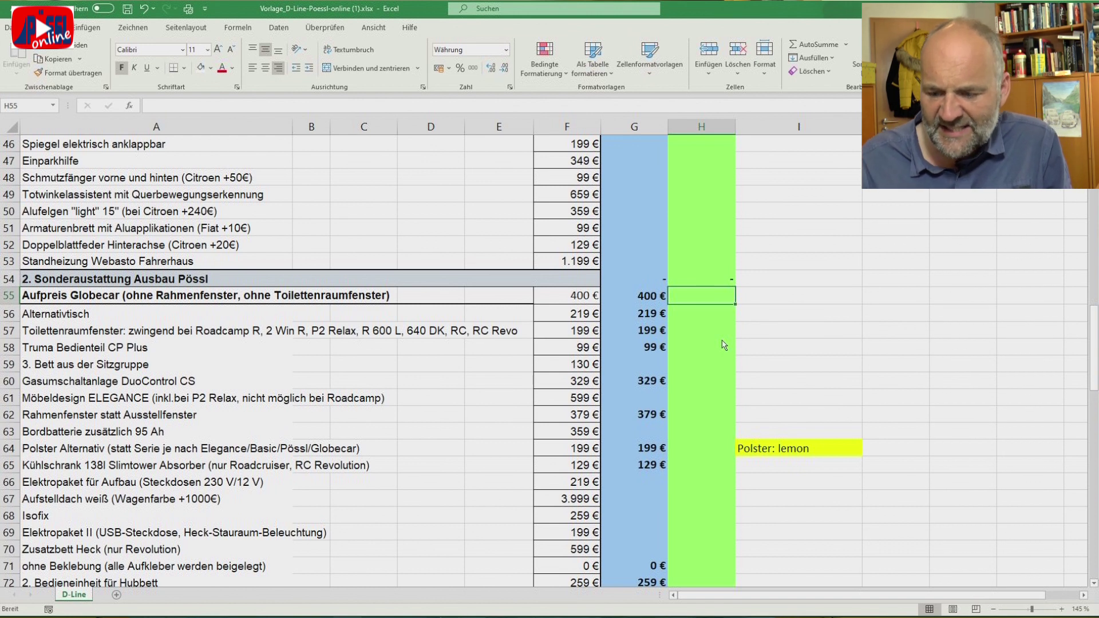
key("Return")
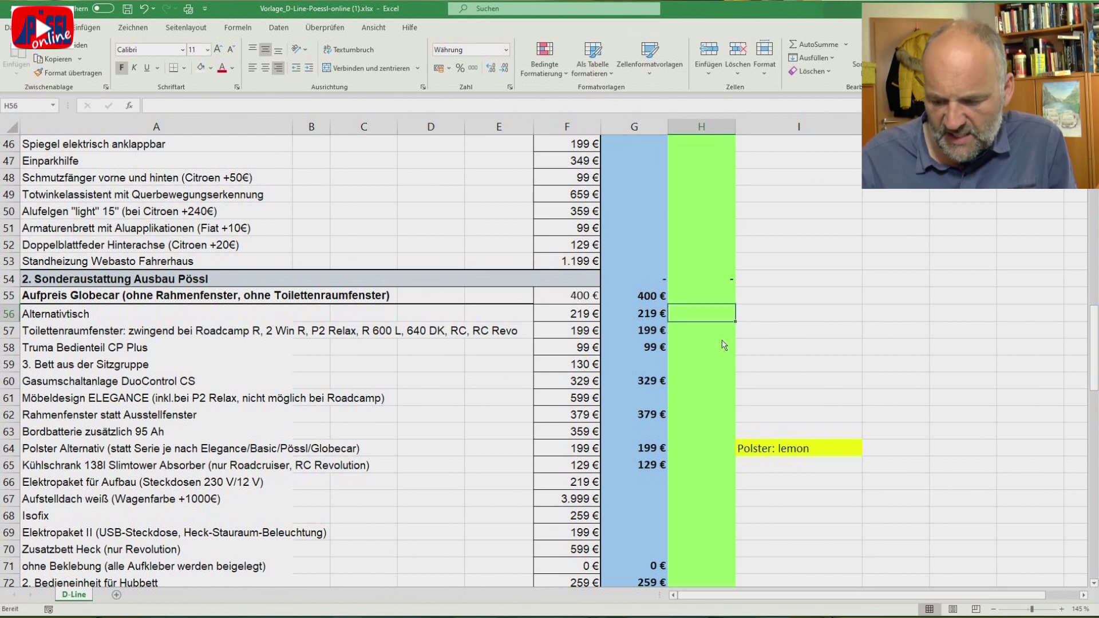
type("21")
key("Return")
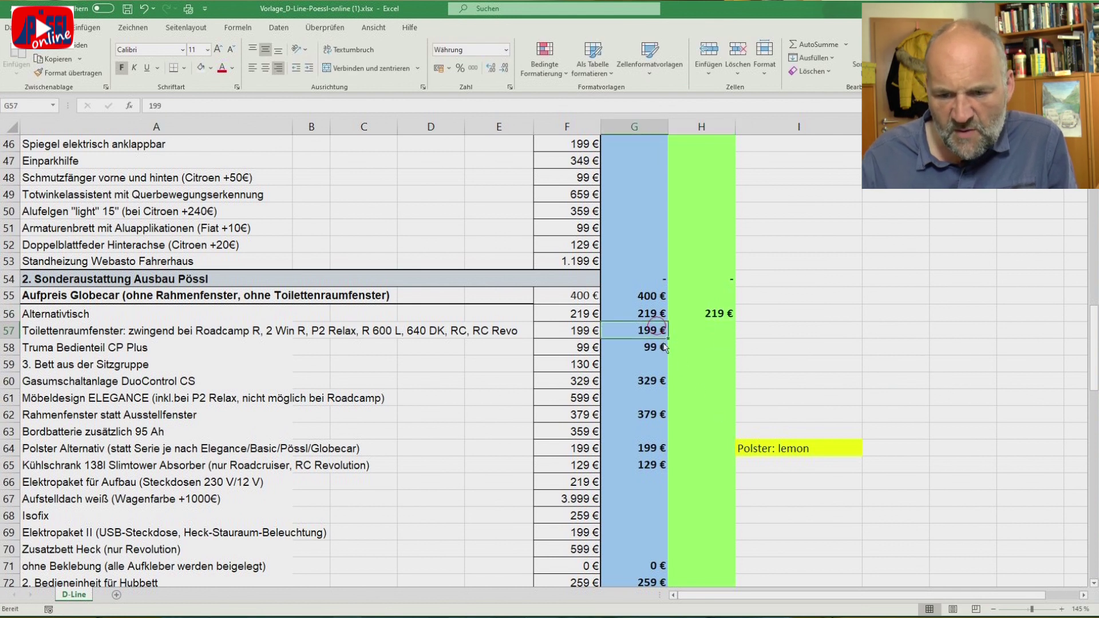
Copy the blue-column prices G57:G65 into H57 of the green column
left_click_drag(660, 330, 665, 475)
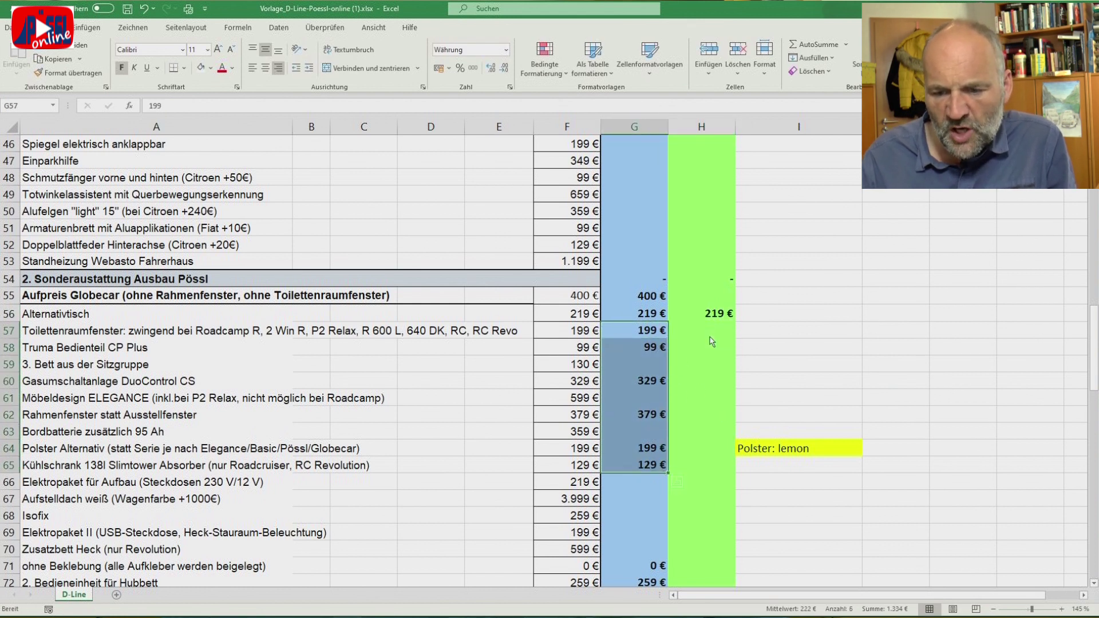
right_click(648, 345)
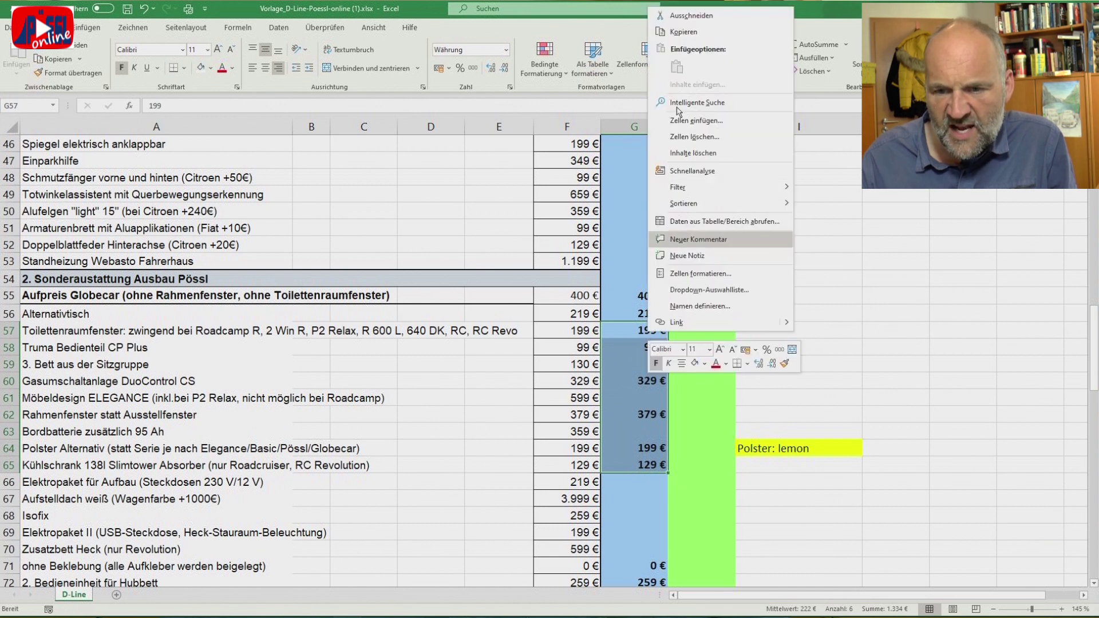
left_click(695, 34)
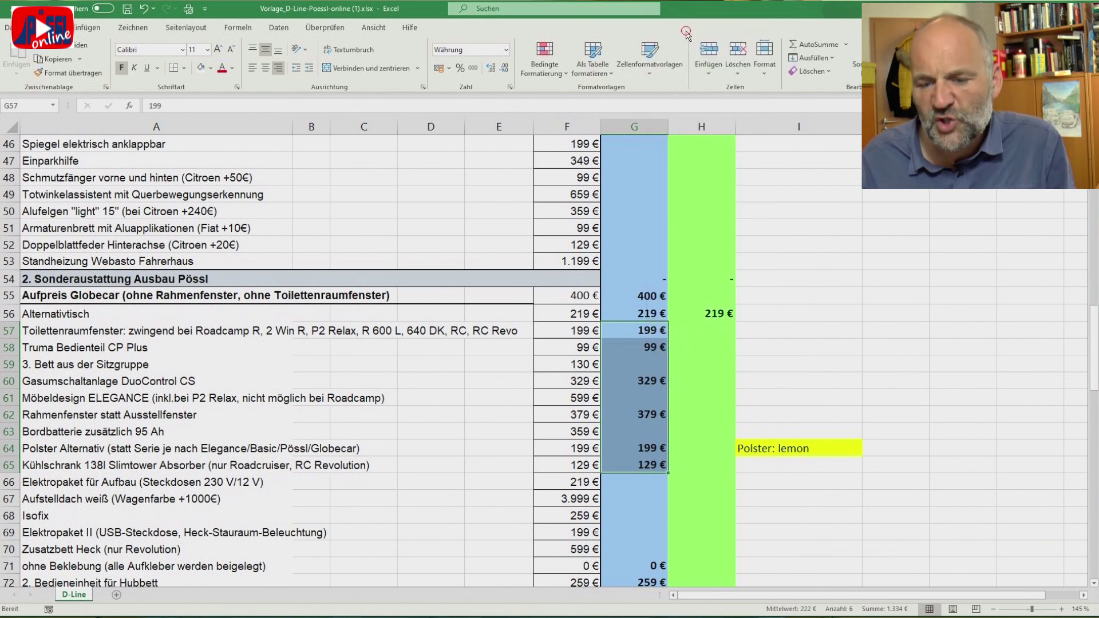
left_click(705, 330)
right_click(706, 331)
left_click(752, 61)
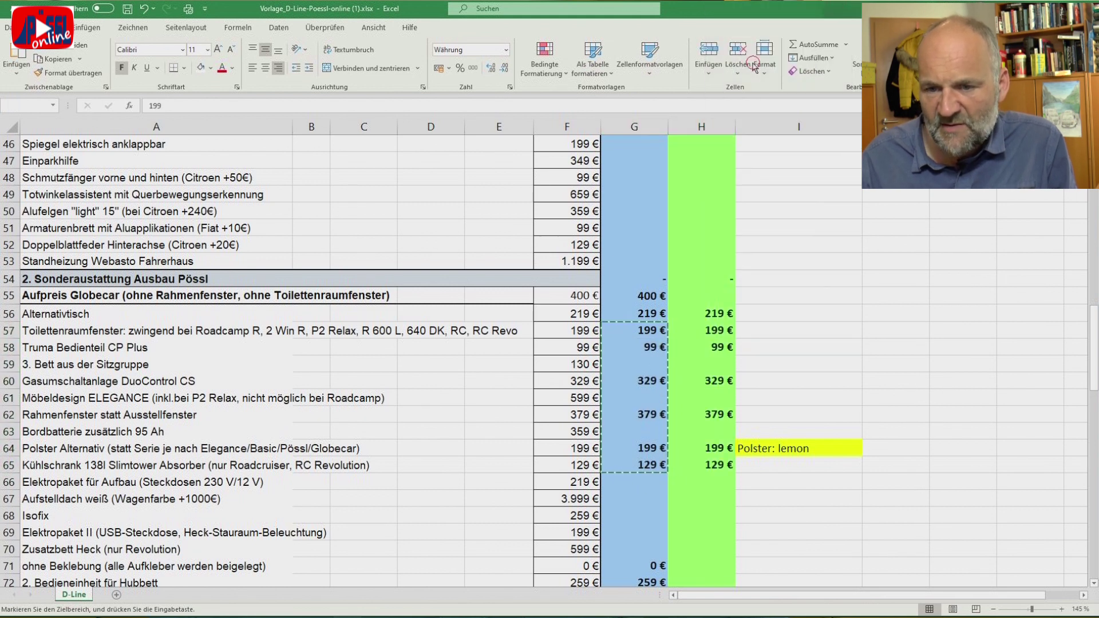
left_click(715, 538)
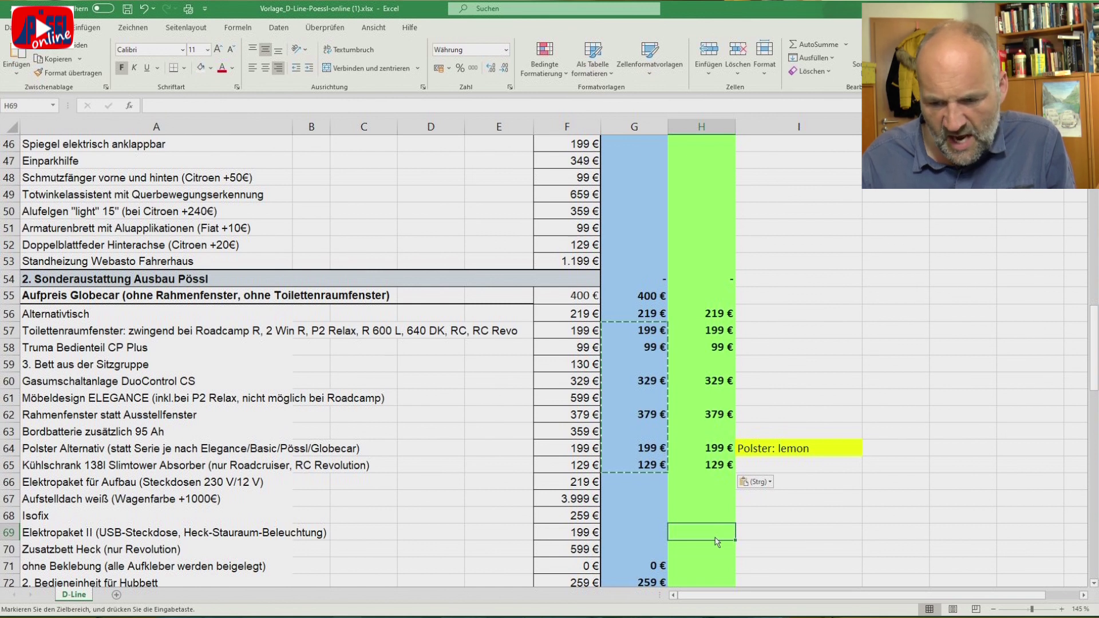
key("Escape")
left_click(719, 451)
Enter 259 € in H72 for the second Hubbett control unit
scroll(719, 487, "down", 2)
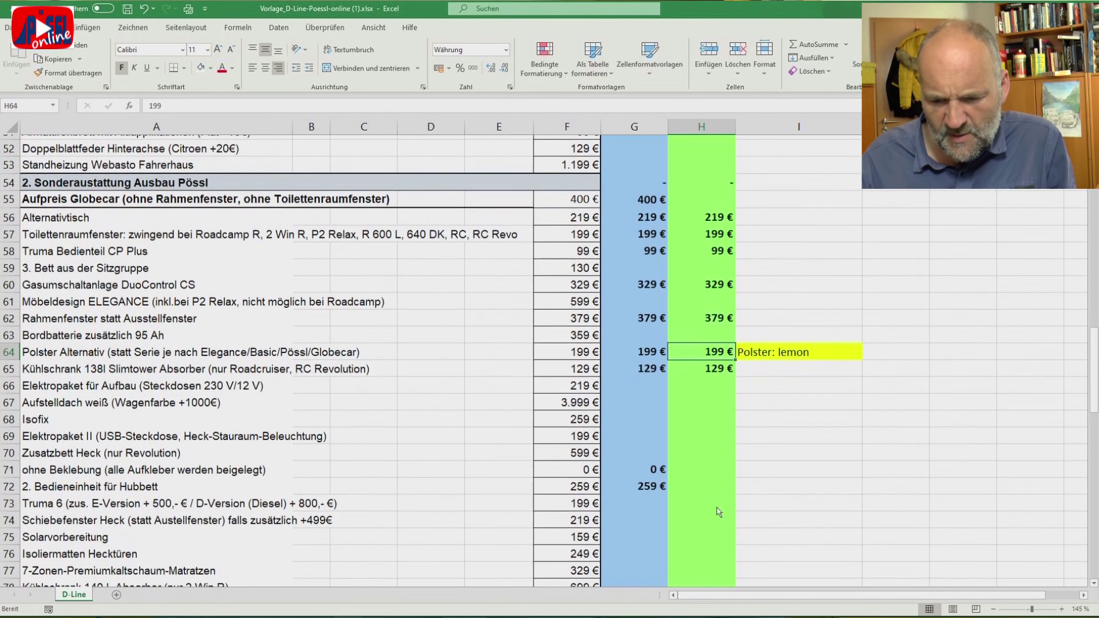
scroll(719, 511, "down", 1)
scroll(699, 444, "down", 2)
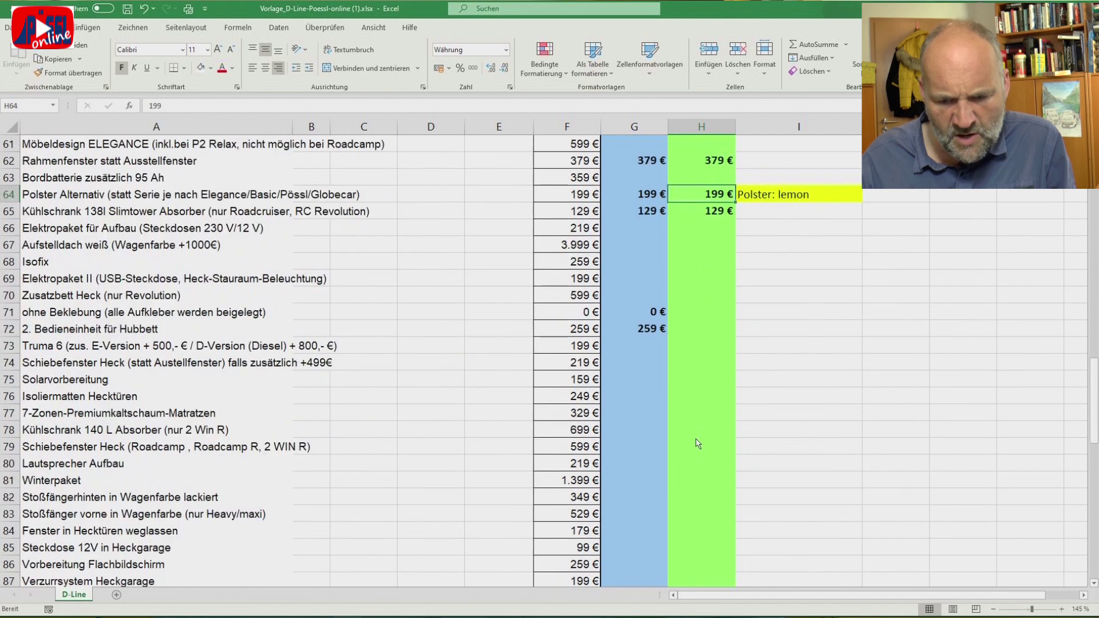
scroll(688, 328, "down", 1)
left_click(697, 269)
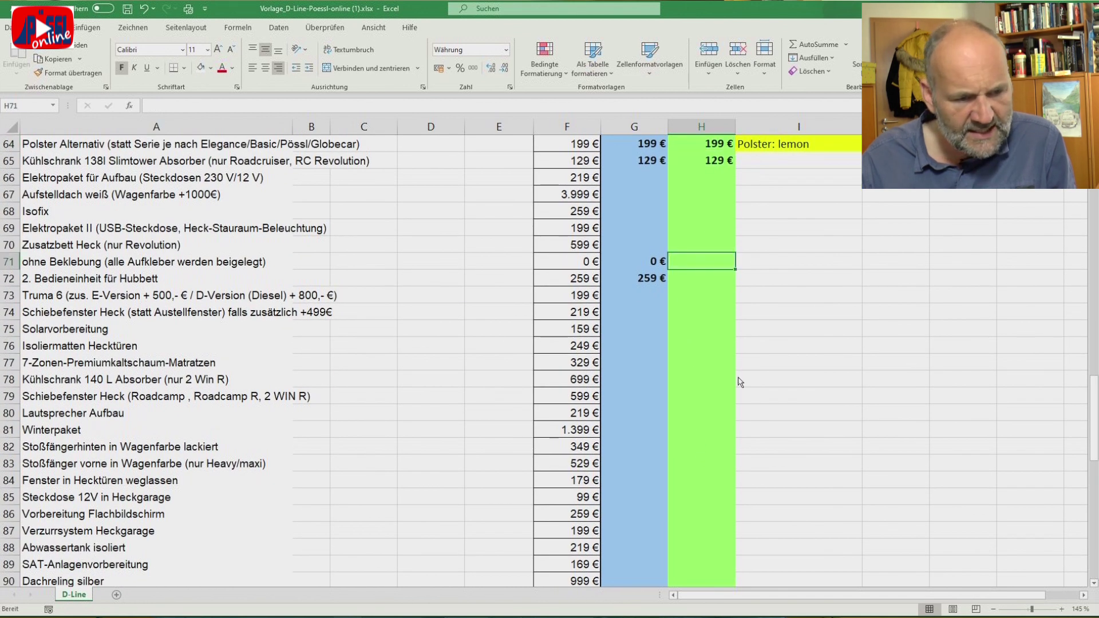
key("Down")
type("259")
key("Return")
scroll(721, 354, "down", 2)
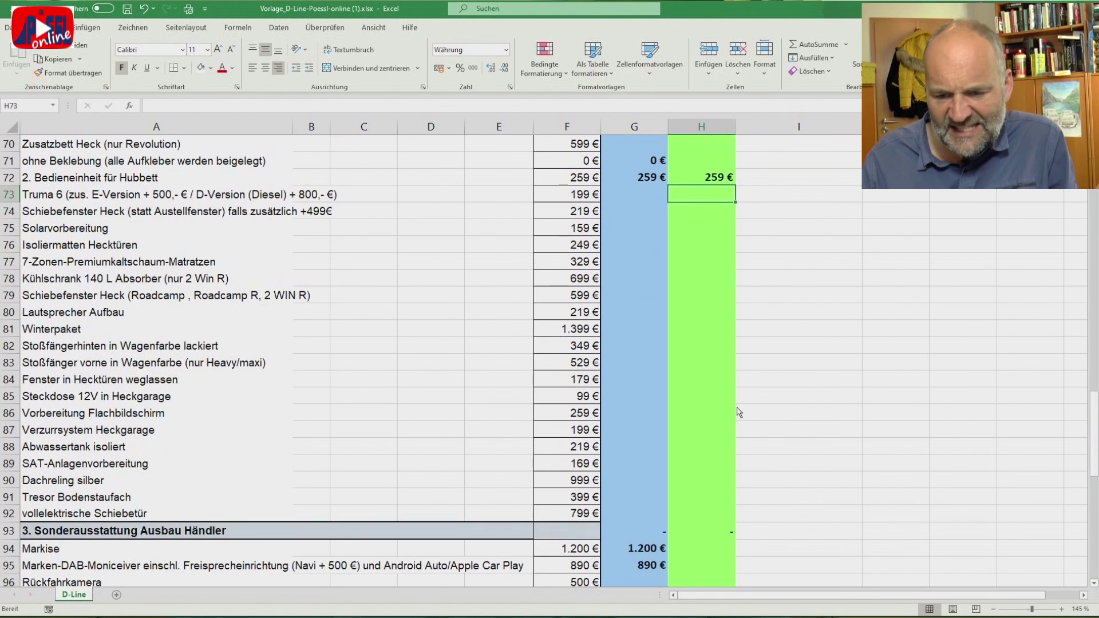
scroll(693, 314, "down", 3)
scroll(664, 275, "down", 3)
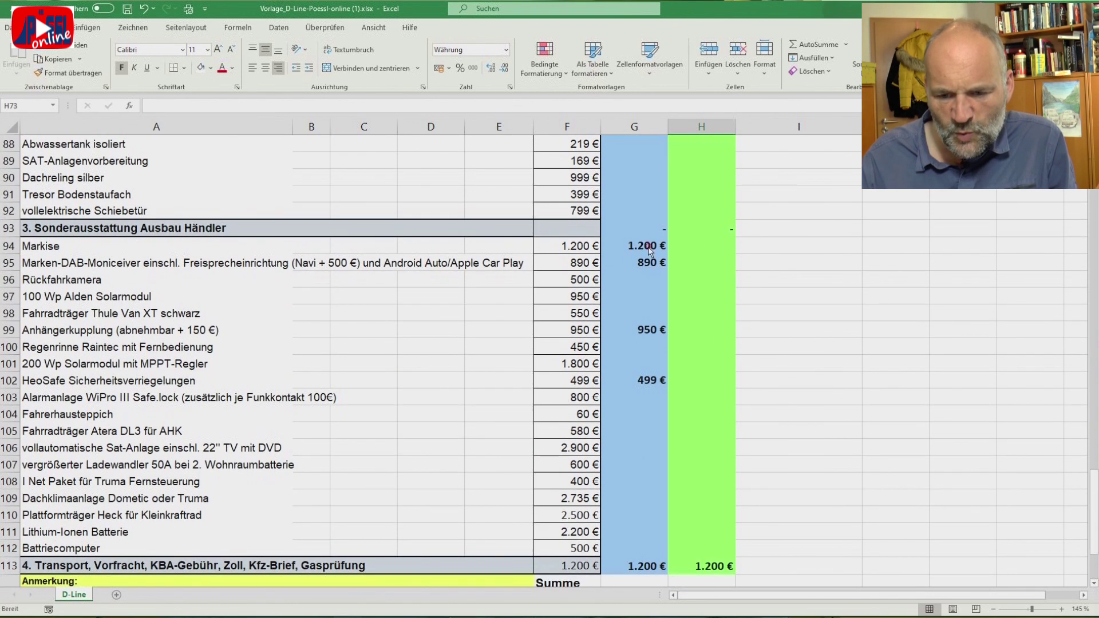
Paste dealer-extra prices G94:G102 as values into H94, then check the 61.892 € and 56.244 € totals
left_click_drag(649, 250, 654, 382)
right_click(652, 382)
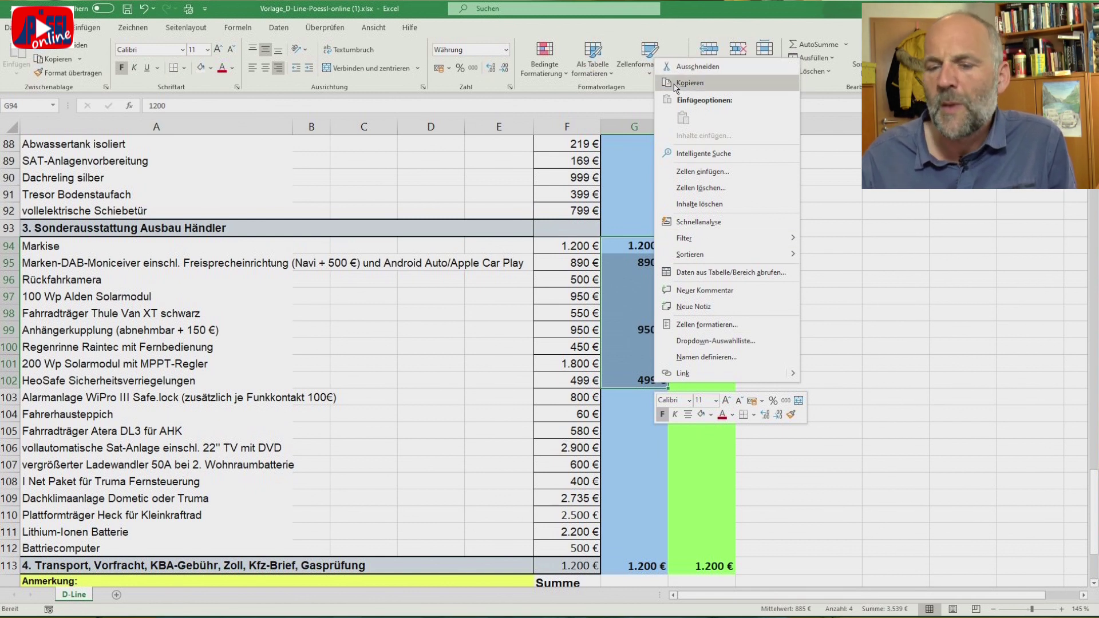
left_click(689, 83)
left_click(704, 246)
right_click(703, 244)
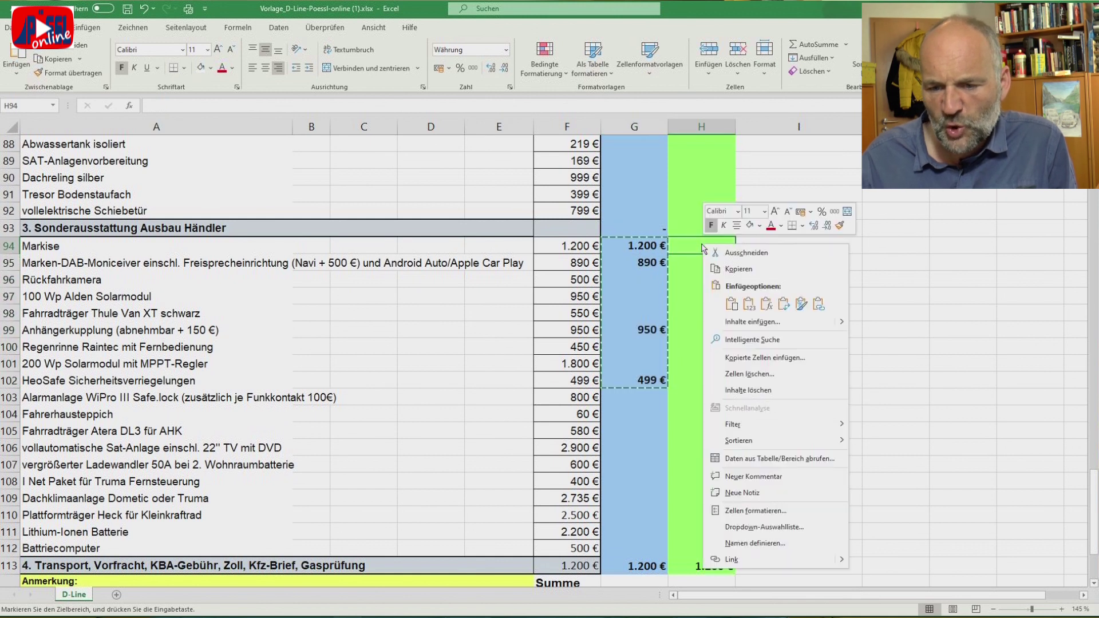
left_click(749, 304)
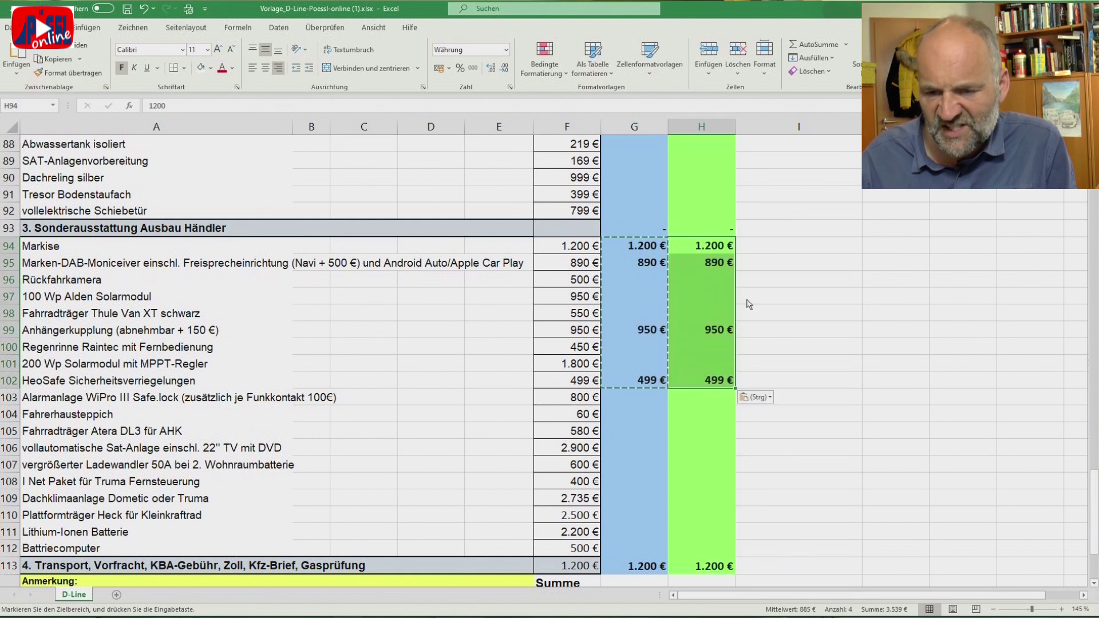
left_click(784, 346)
scroll(784, 347, "down", 4)
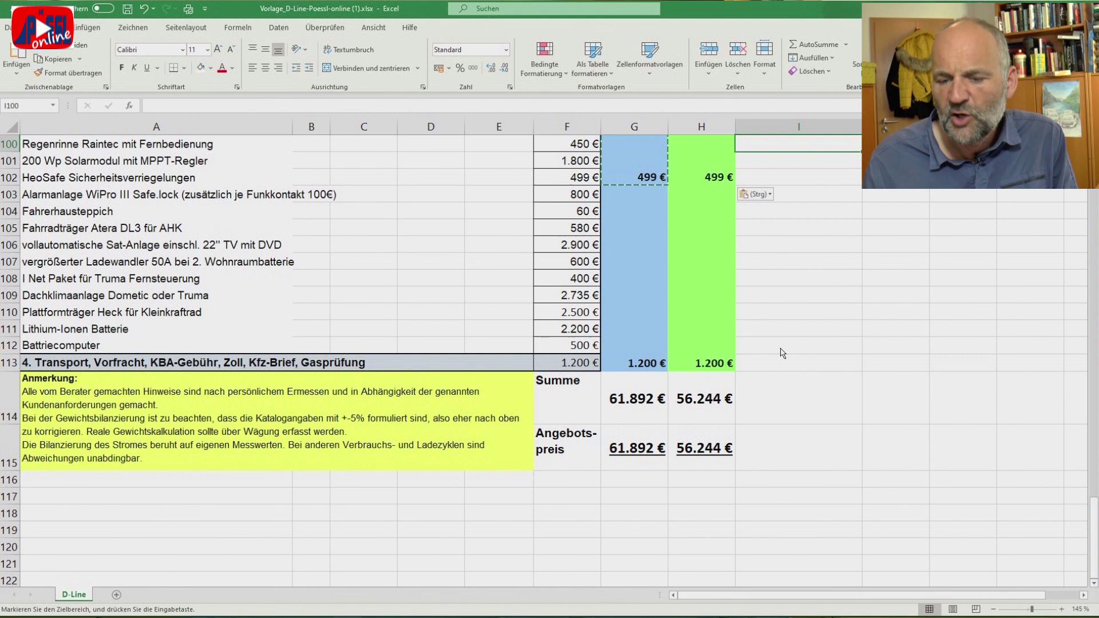
left_click(647, 413)
left_click(701, 401)
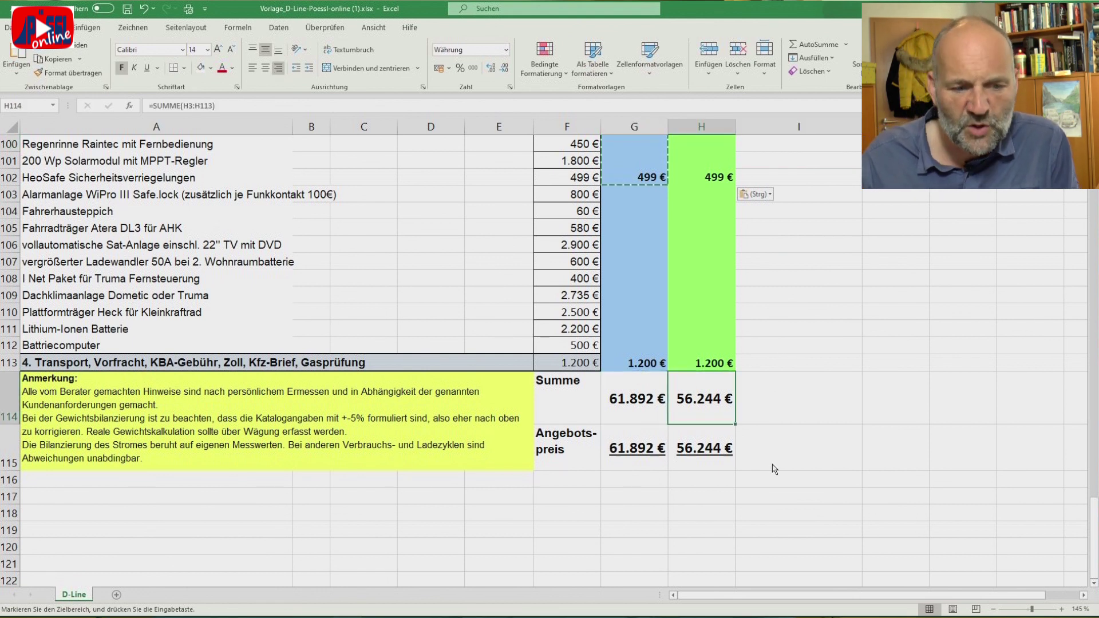
Filter the Fiat RC Revo column G to exclude (Leere) blank rows
scroll(774, 469, "up", 4)
scroll(773, 469, "up", 7)
scroll(774, 469, "up", 6)
scroll(774, 469, "up", 7)
scroll(774, 470, "up", 6)
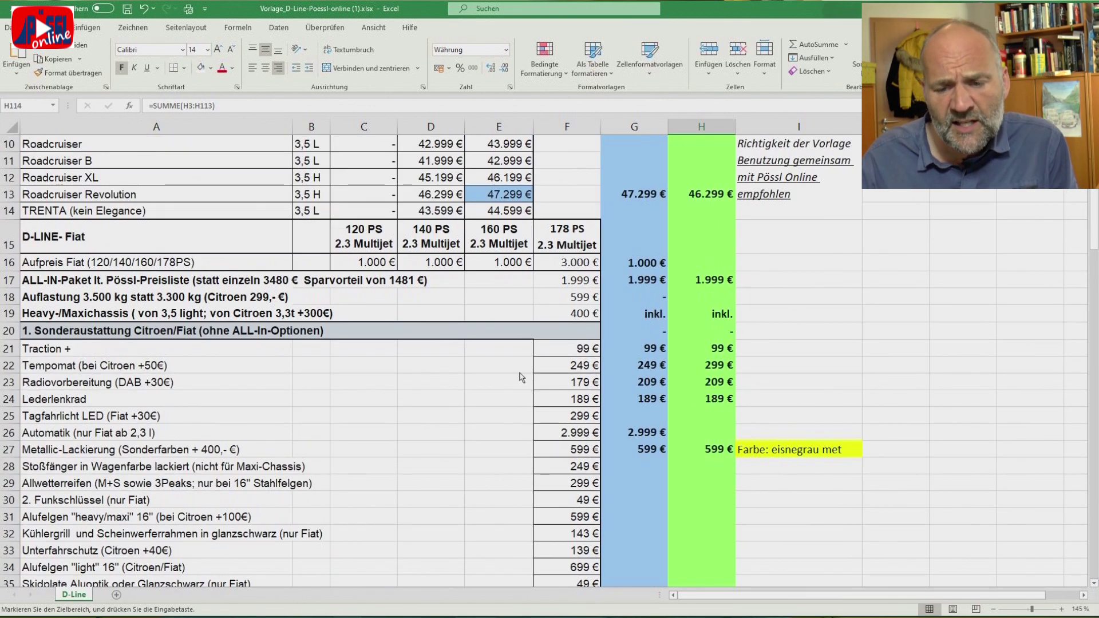
scroll(521, 377, "up", 1, "ctrl")
scroll(521, 377, "up", 4)
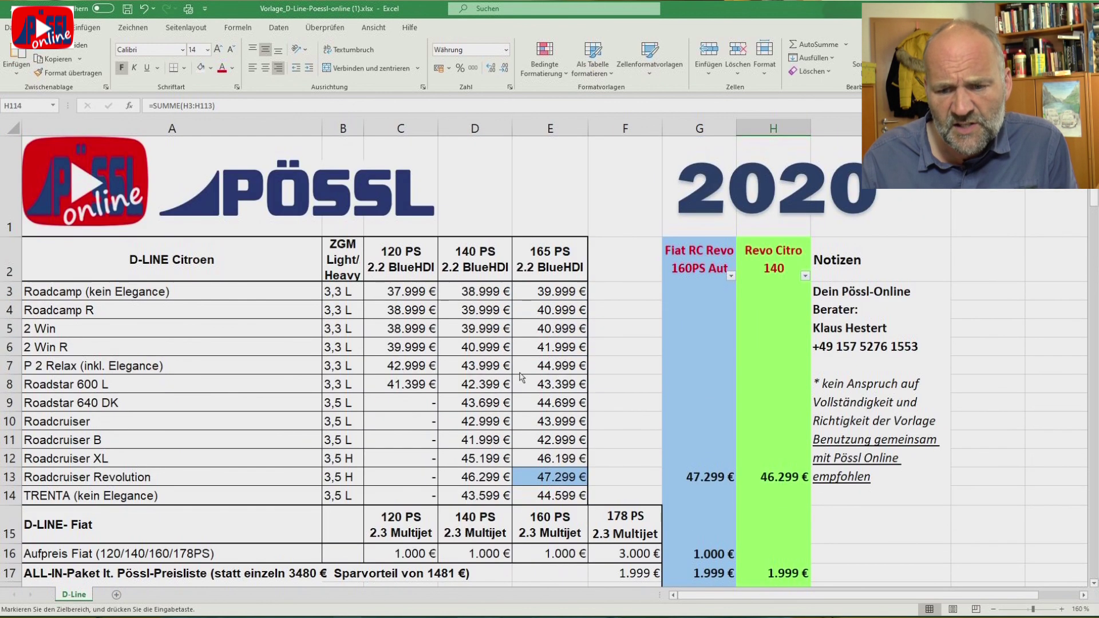
left_click(730, 276)
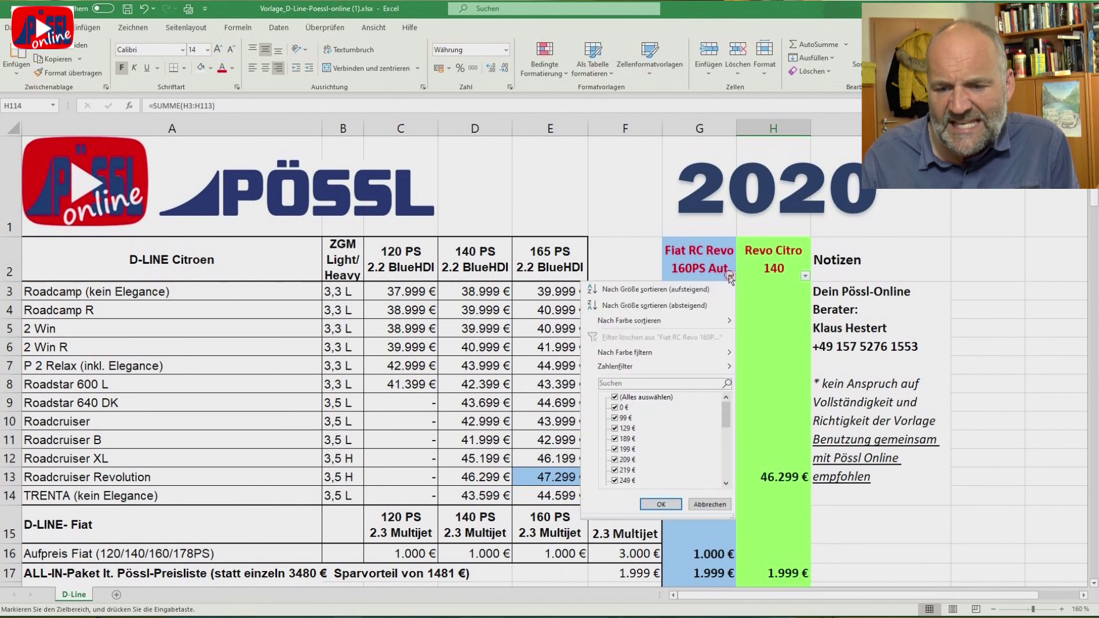
left_click_drag(728, 415, 727, 475)
left_click(615, 480)
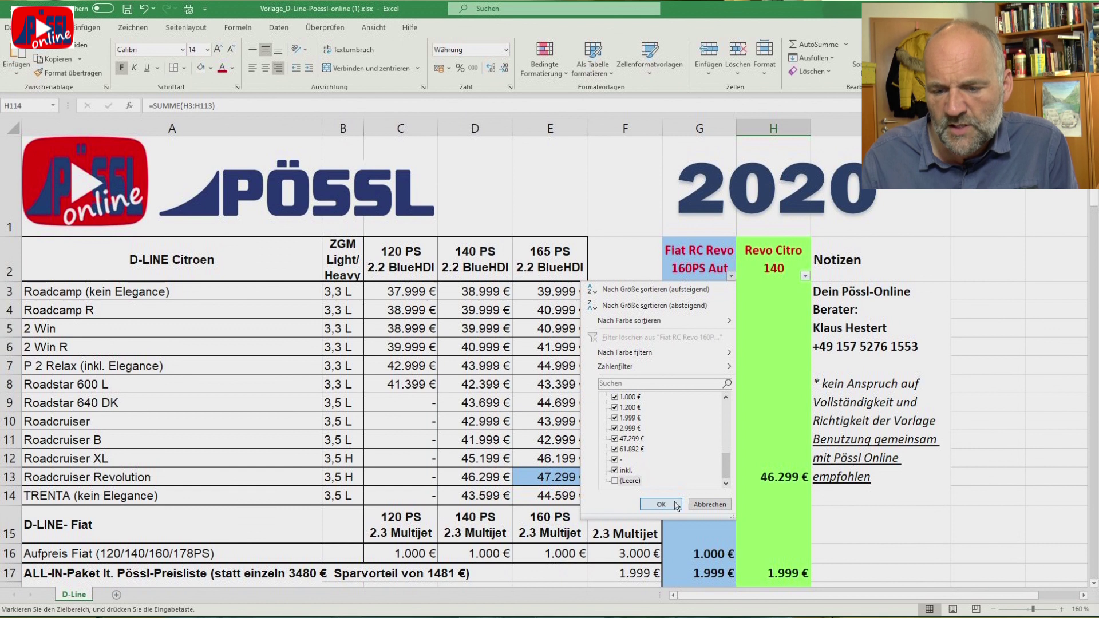
left_click(661, 505)
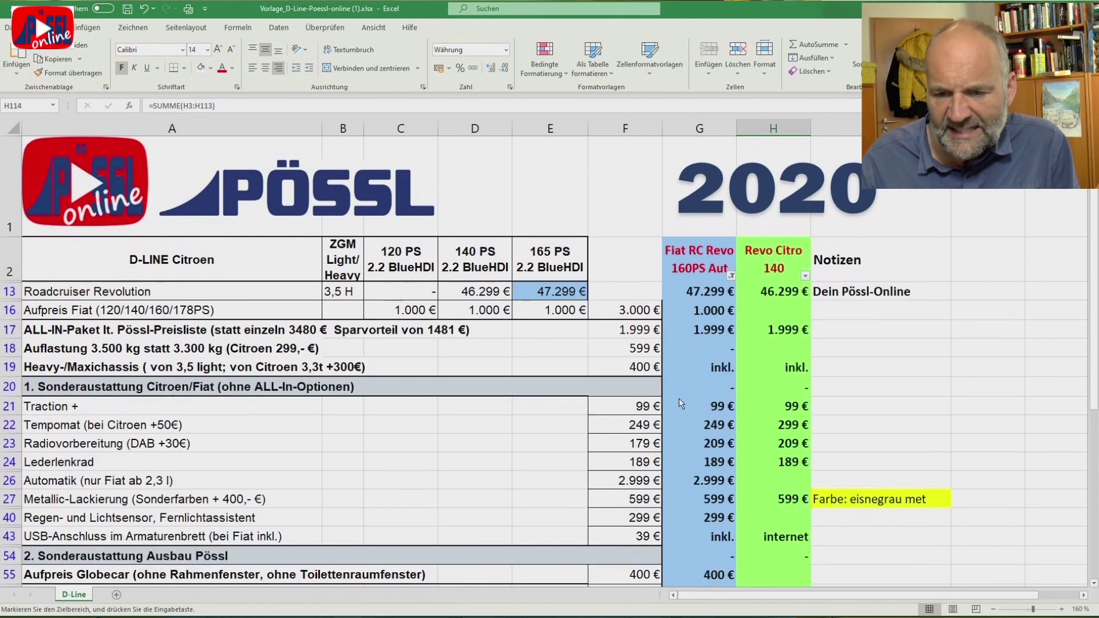
scroll(679, 399, "down", 1)
scroll(679, 398, "down", 1, "ctrl")
scroll(681, 403, "up", 1)
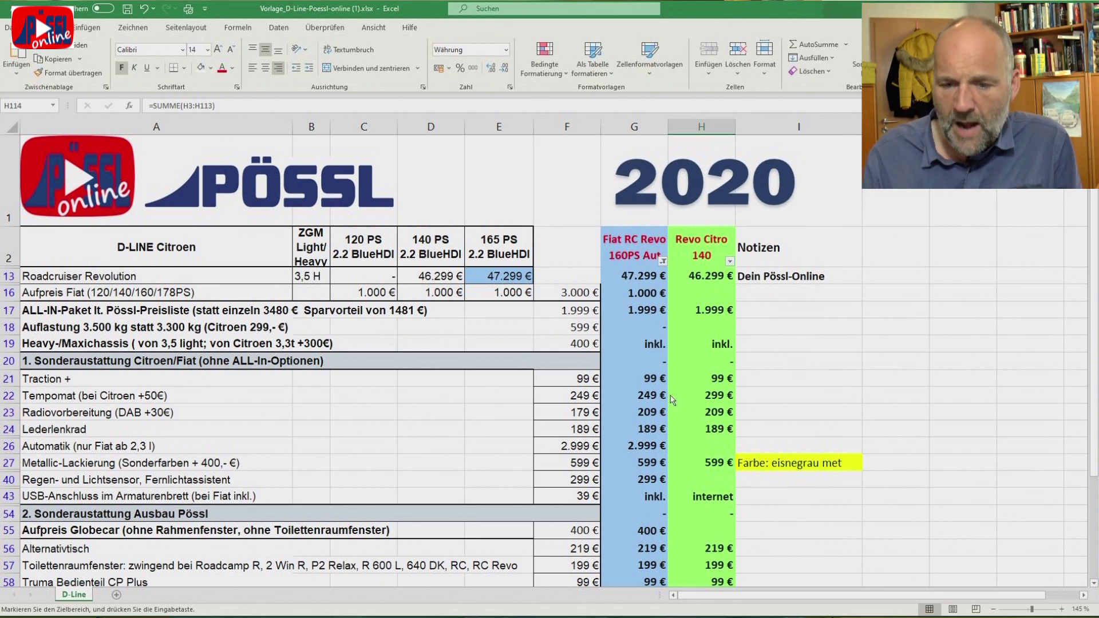
scroll(634, 387, "down", 2)
scroll(634, 387, "down", 2)
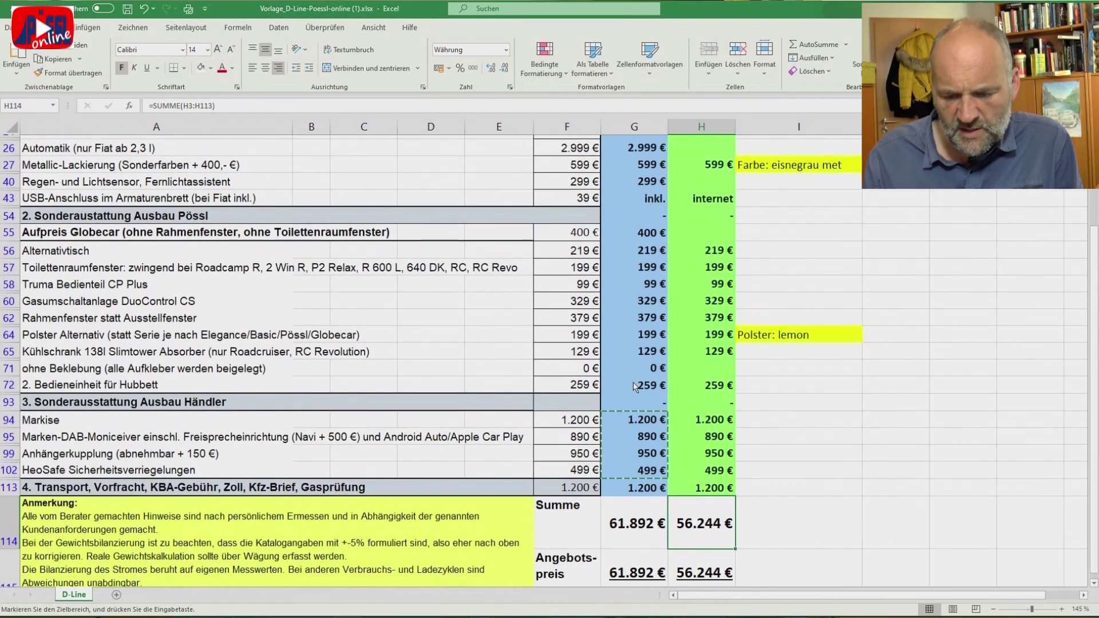
scroll(634, 386, "up", 1)
scroll(634, 386, "down", 1)
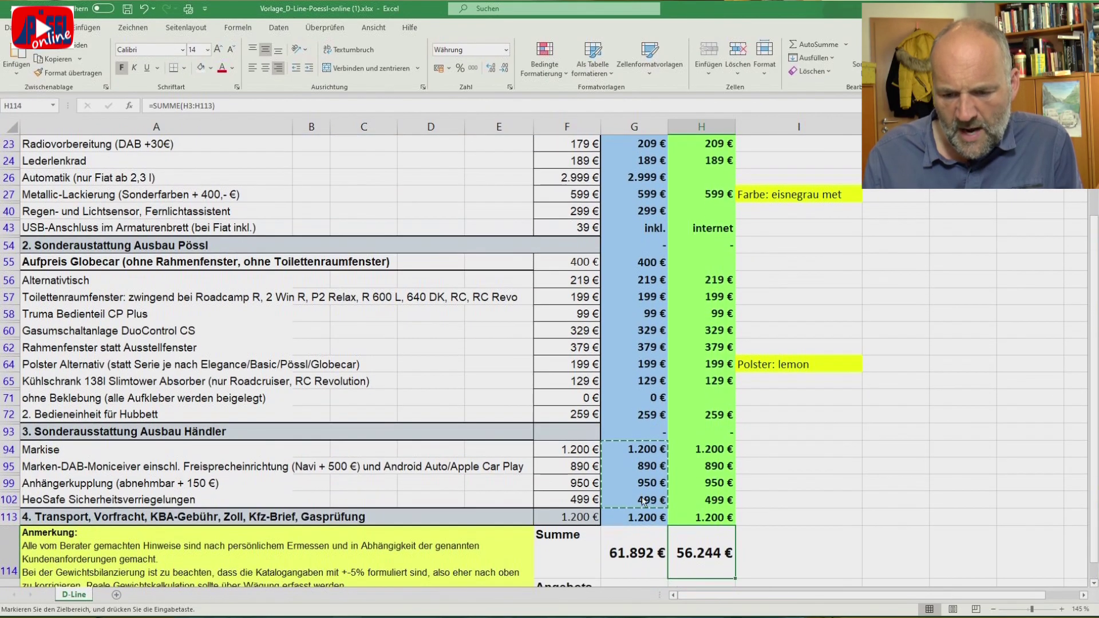
left_click(646, 551)
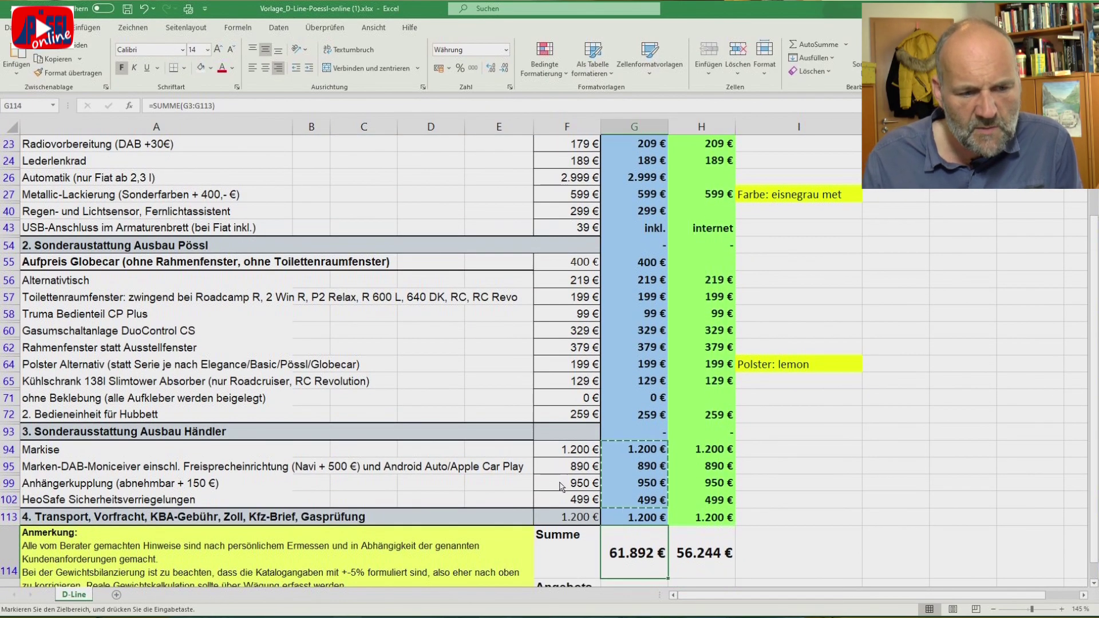
scroll(498, 451, "up", 3)
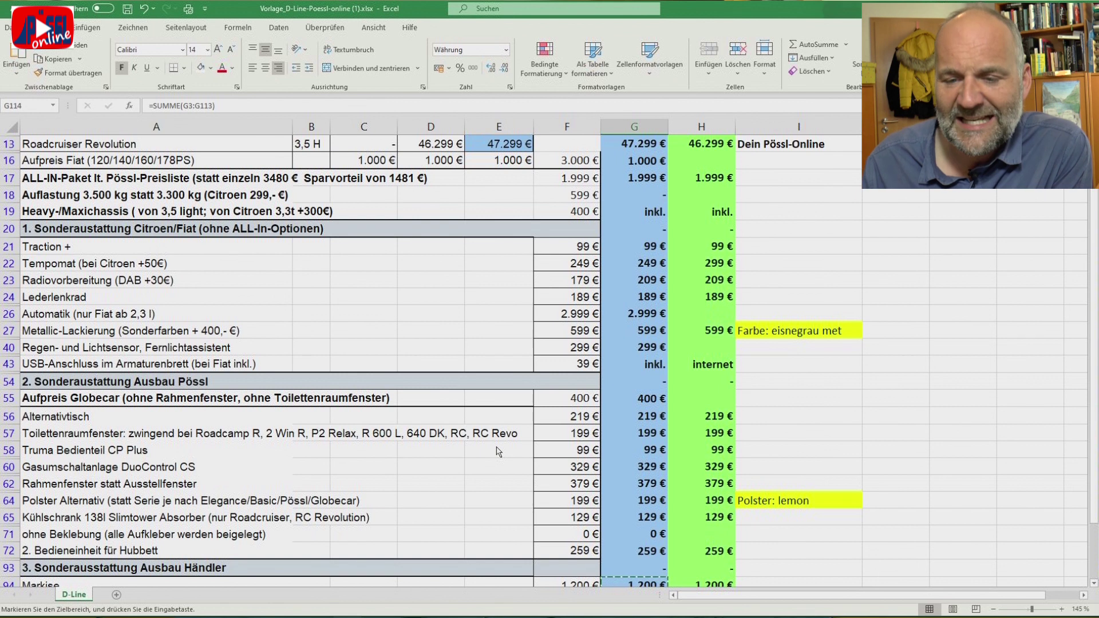
scroll(627, 226, "up", 2)
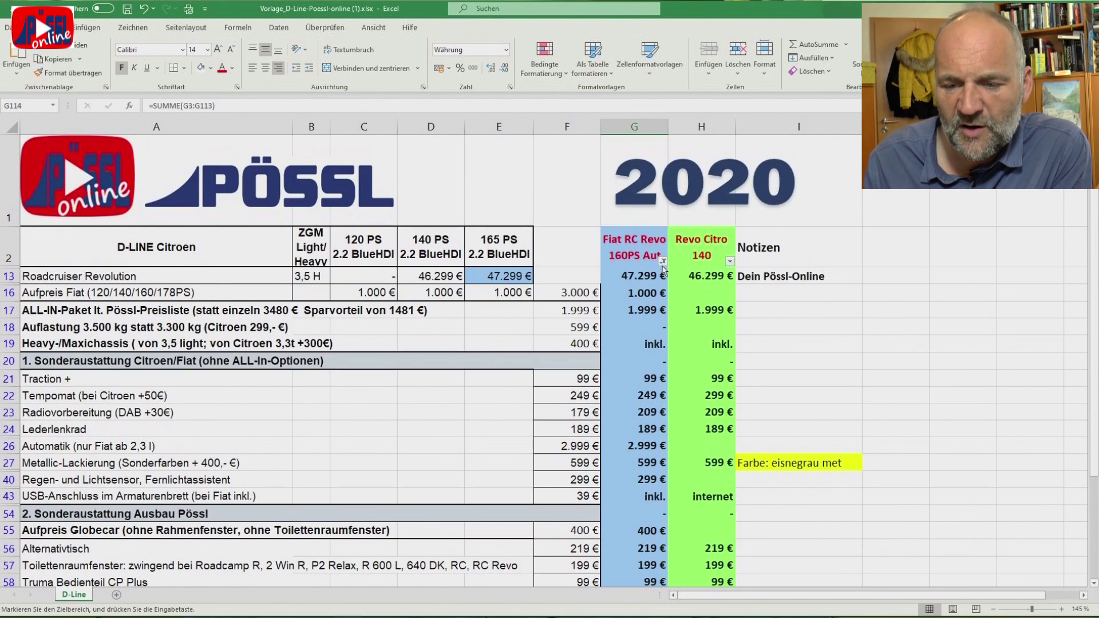
Clear the column G filter by selecting (Alles auswählen) so all rows reappear
left_click(663, 262)
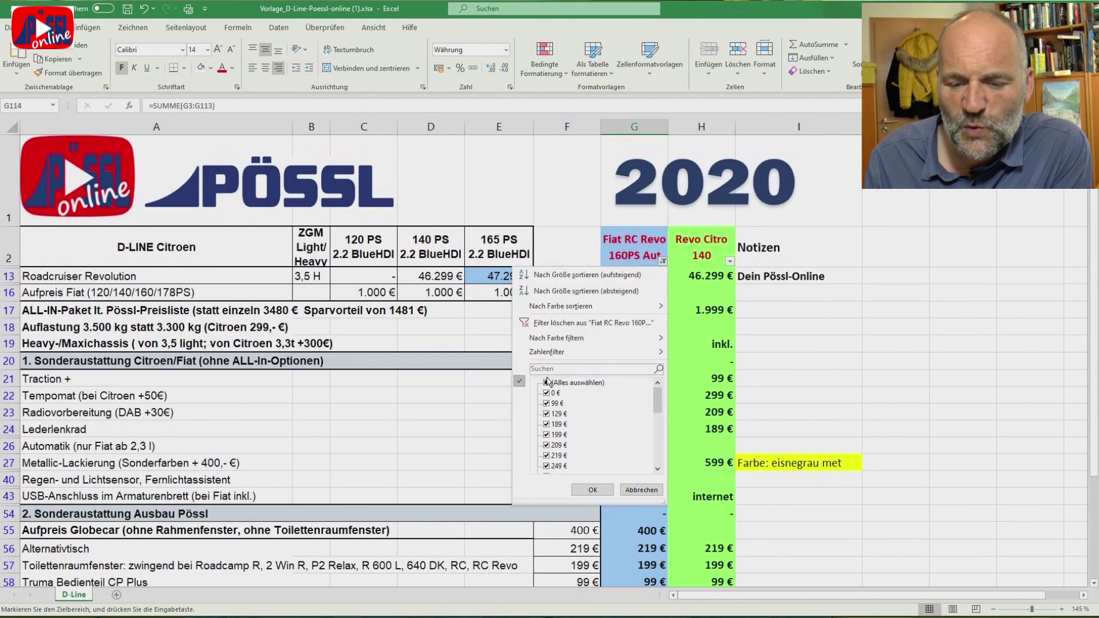
left_click(546, 383)
left_click(601, 492)
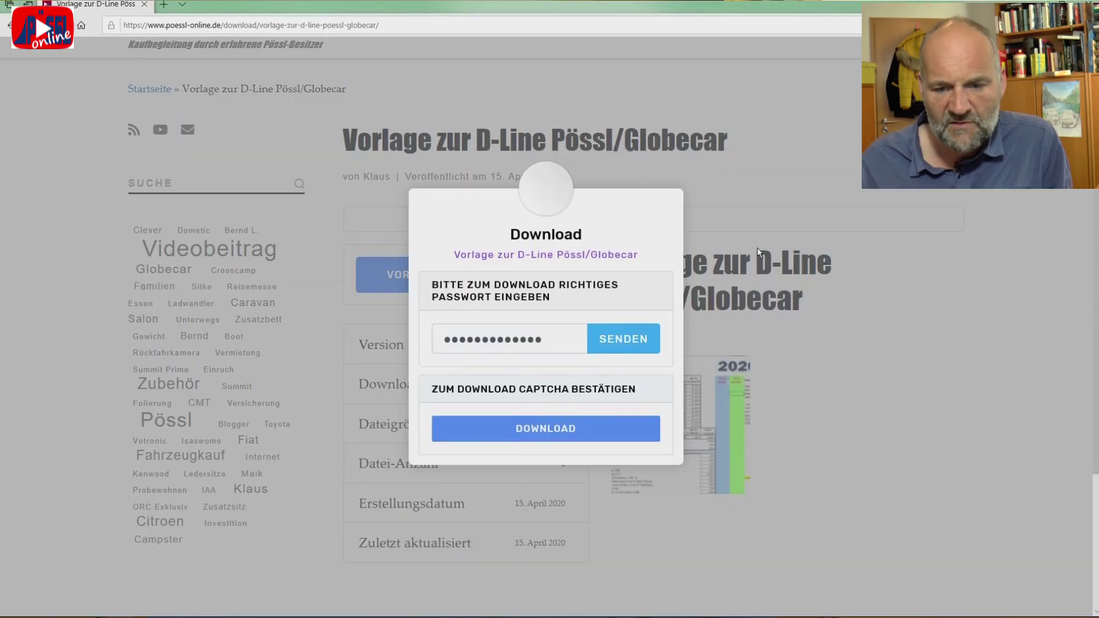
Close the download password dialog and browse the Pössl Online Kontakt page
left_click(761, 346)
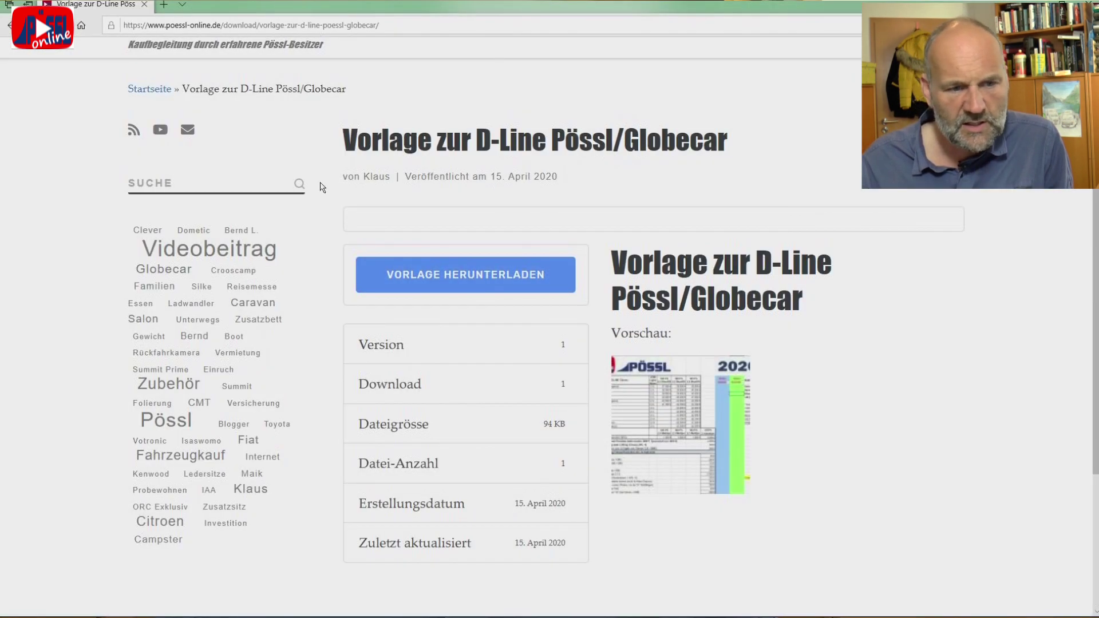
scroll(322, 187, "up", 2)
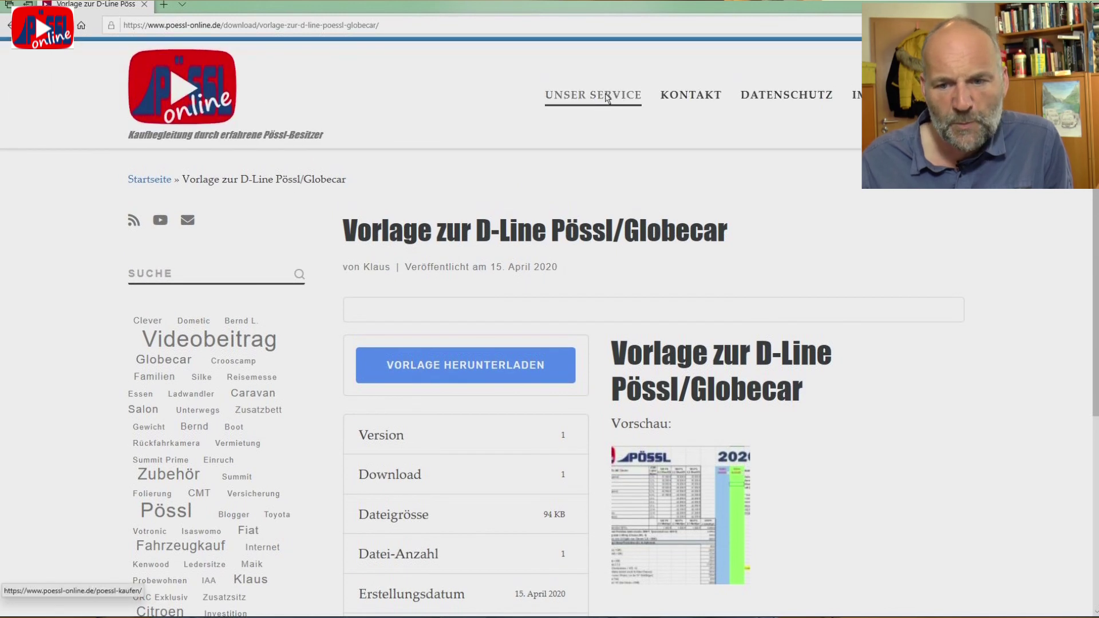
left_click(702, 95)
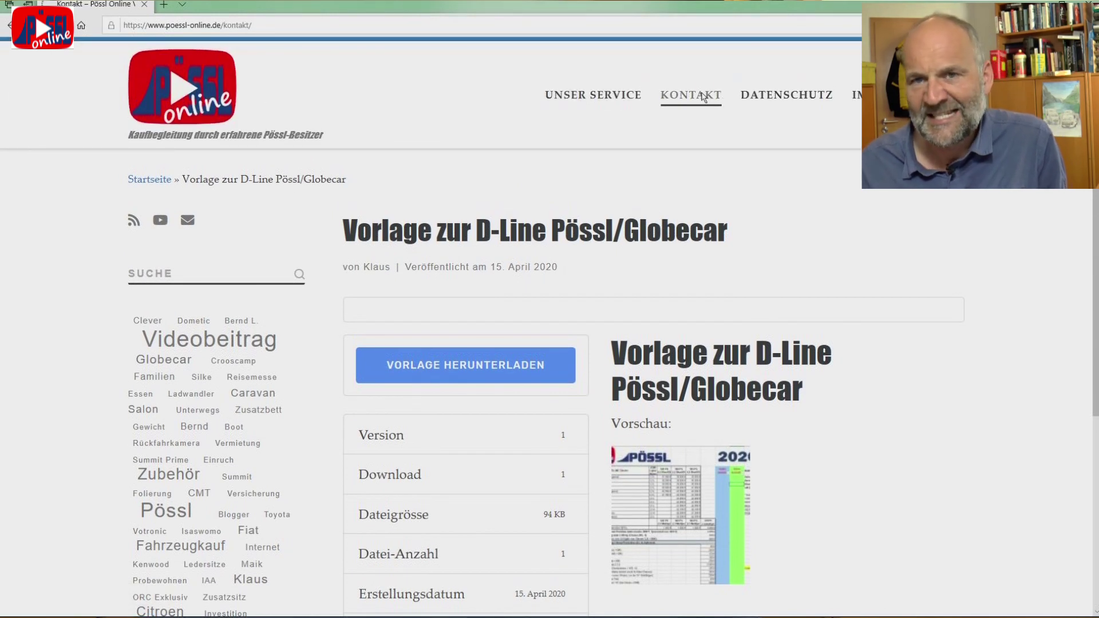
scroll(587, 373, "down", 3)
scroll(587, 373, "down", 5)
scroll(588, 374, "down", 8)
scroll(587, 373, "down", 4)
scroll(586, 373, "down", 2)
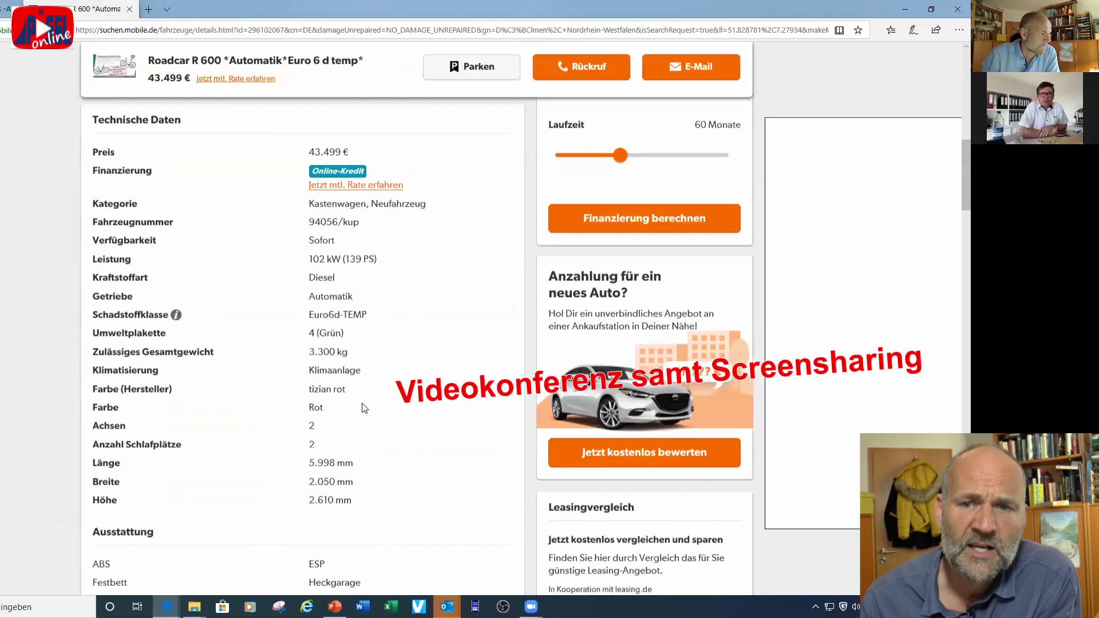
scroll(362, 407, "down", 5)
scroll(362, 407, "down", 5)
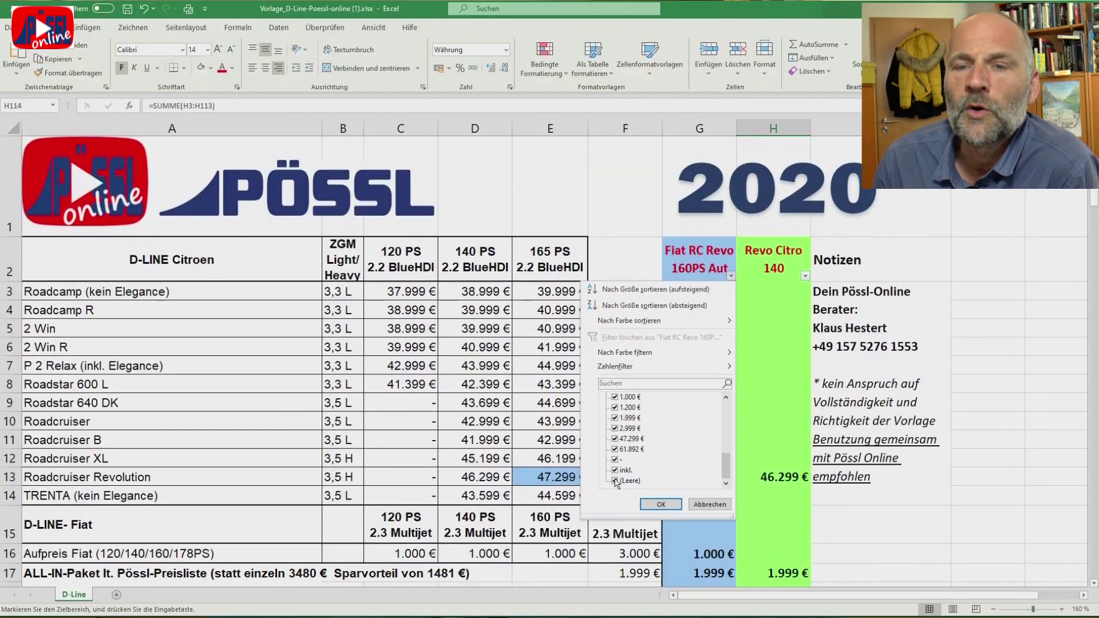
Apply the column G filter without (Leere) and scroll through the filtered rows
left_click(661, 505)
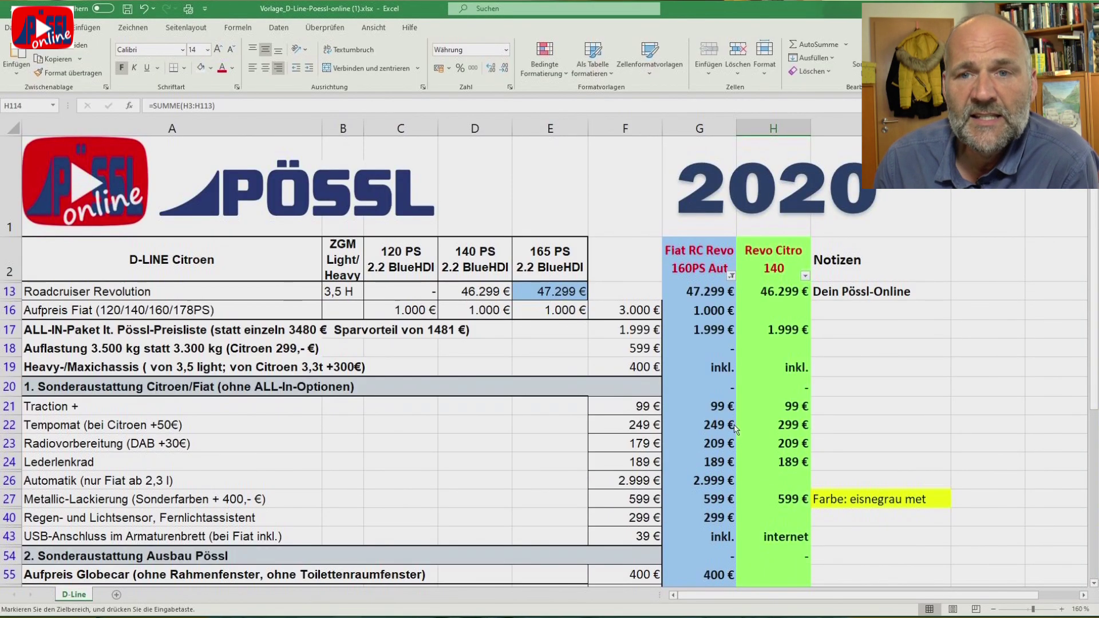
scroll(679, 398, "down", 1)
scroll(679, 398, "down", 1)
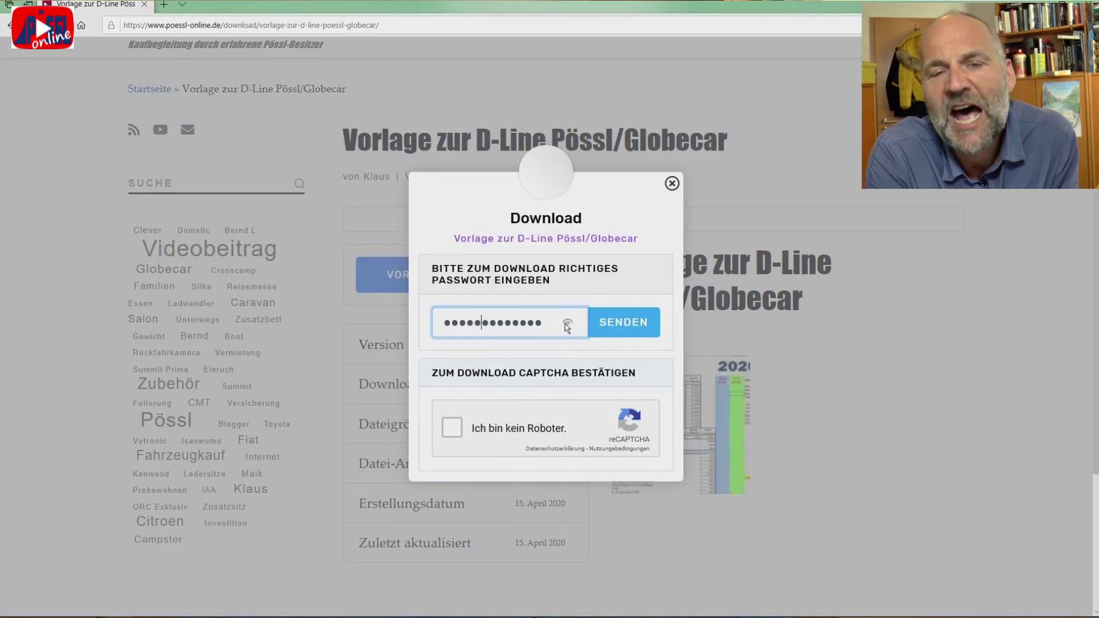
Reveal the entered password, pass the reCAPTCHA, and allow the blocked download popup
left_click(566, 323)
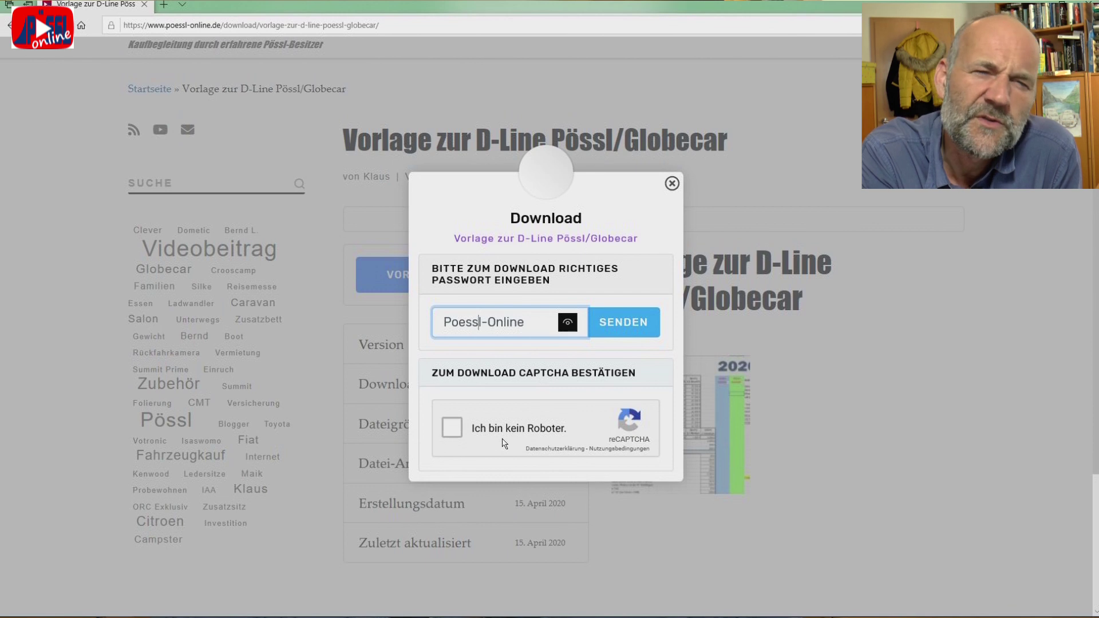
left_click(457, 435)
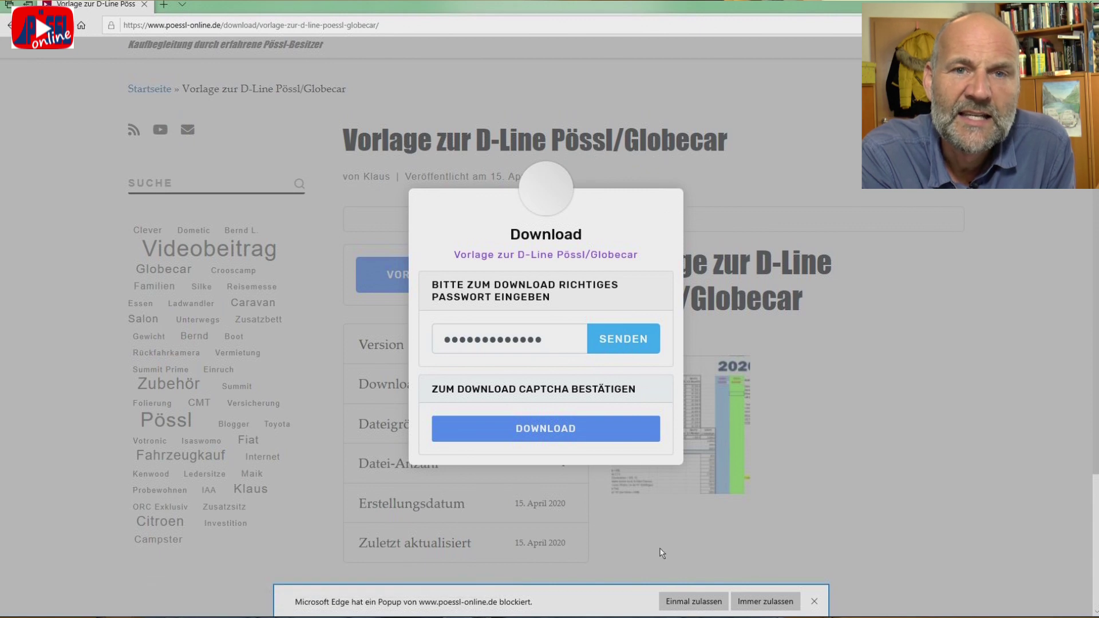
left_click(692, 607)
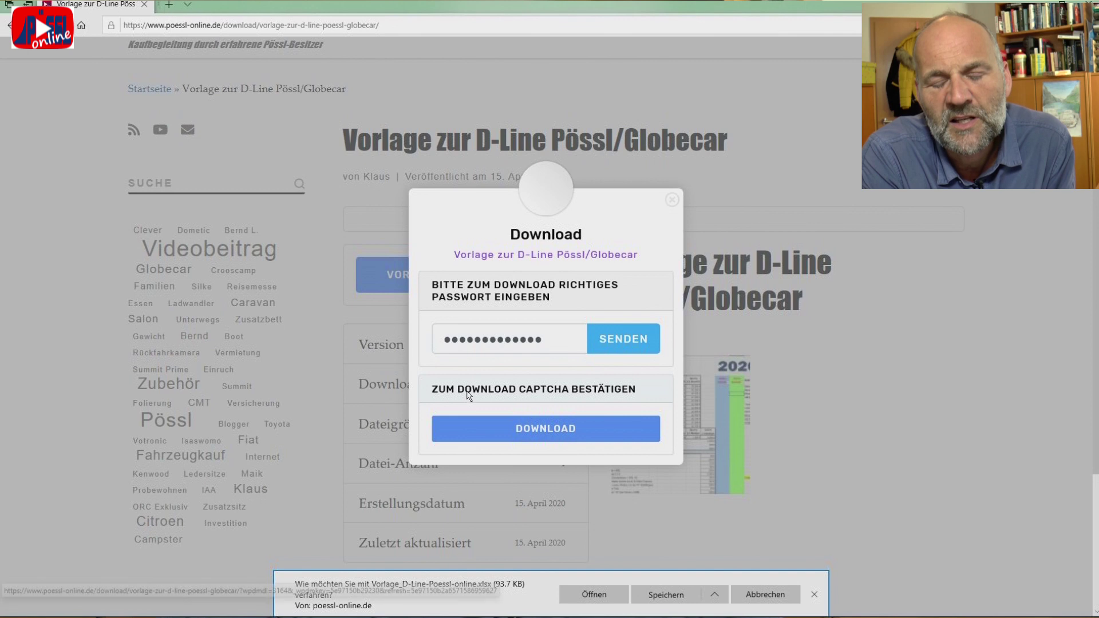
Open the downloaded Vorlage_D-Line-Poessl-online.xlsx in Excel and move up to the option rows
left_click(593, 595)
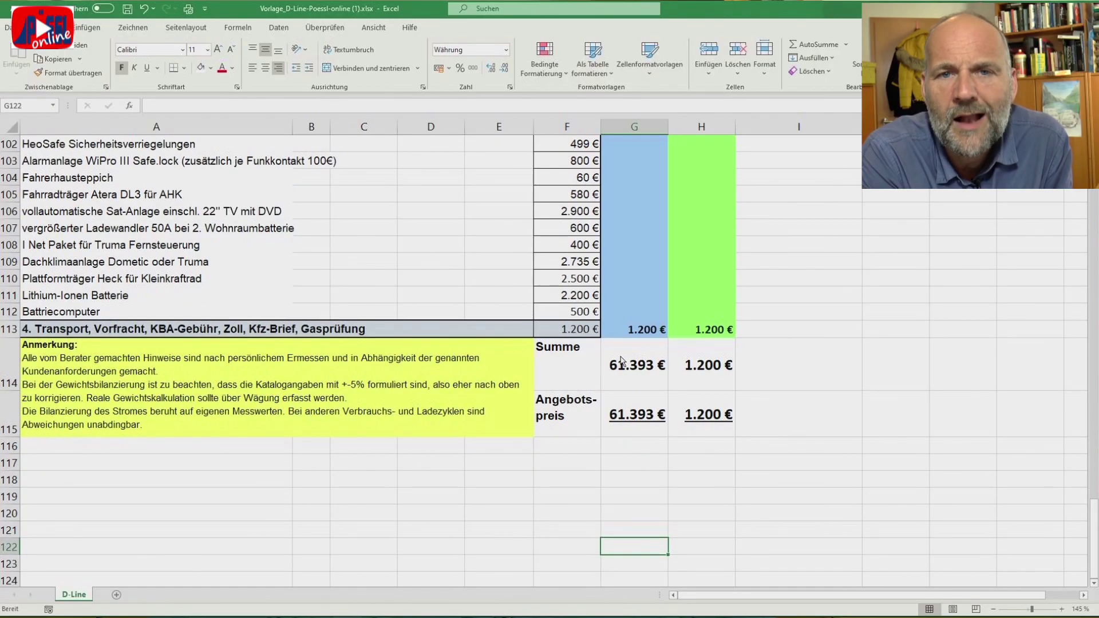
key("Up")
key("Up")
key("Up")
key("Up")
key("Up")
key("Up")
key("Up")
key("Up")
key("Up")
key("Up")
key("Up")
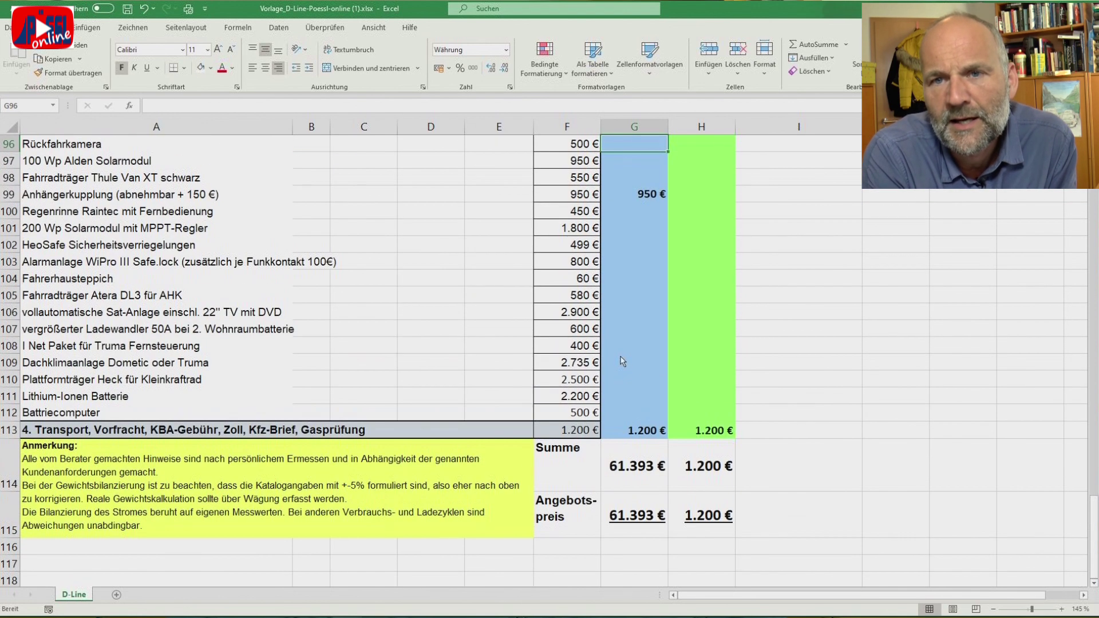